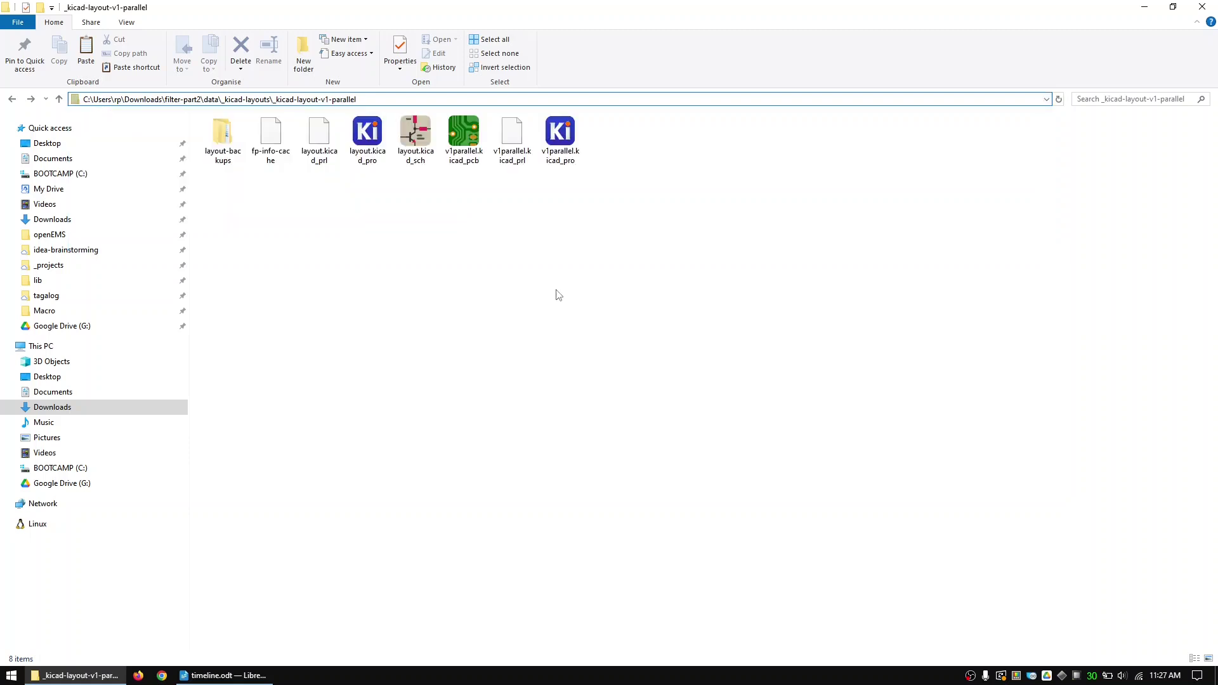
- Open v1parallel.kicad_pcb from the _kicad-layout-v1-parallel folder
{"action": "left_click", "coordinate": [451, 150]}
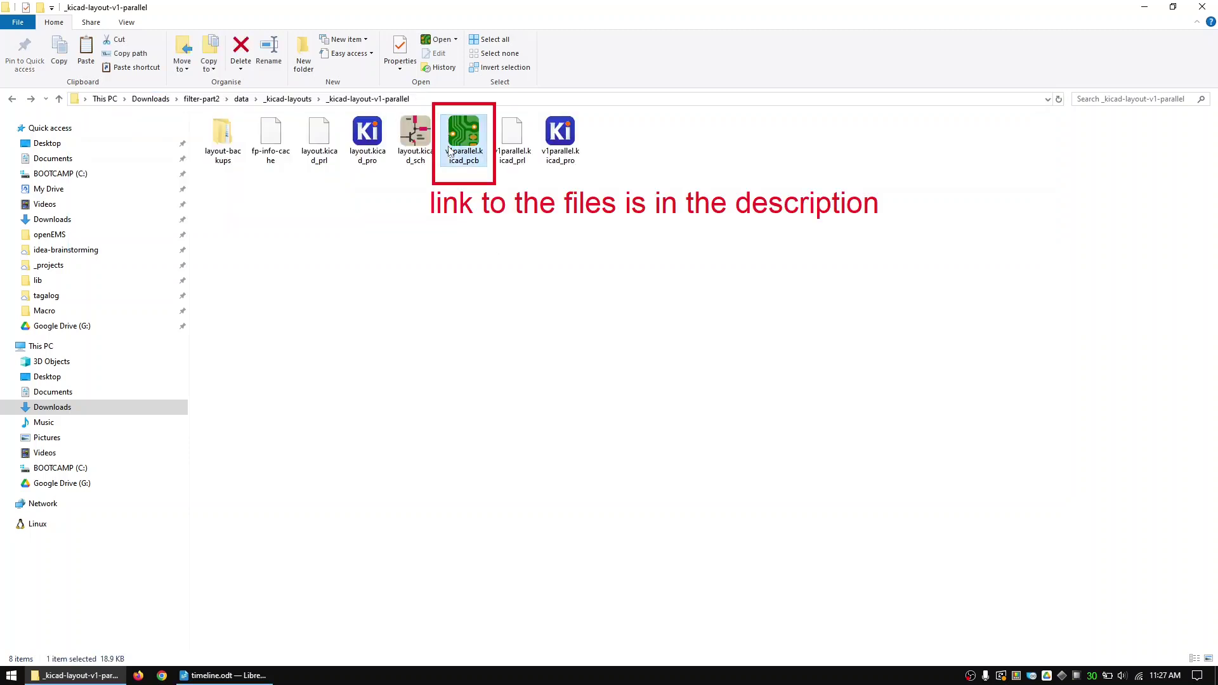
{"action": "double_click", "coordinate": [450, 150]}
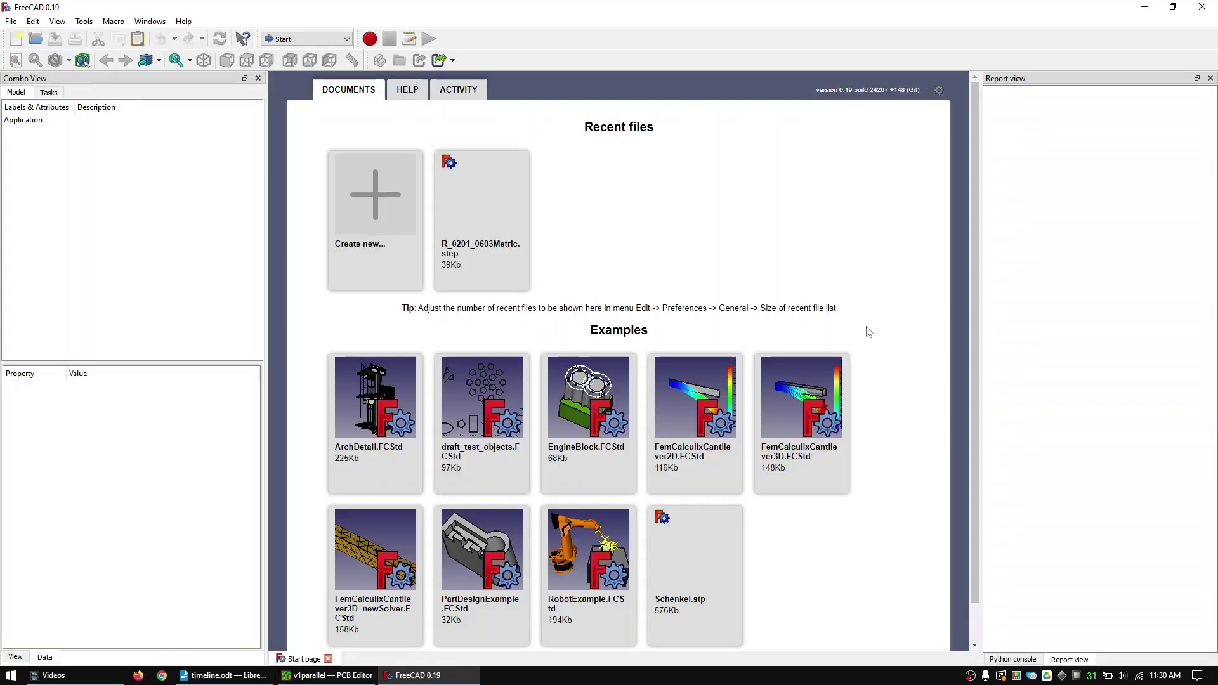
- Create a new empty document and run the FreeCAD-OpenEMS-Export macro from Recent macros
{"action": "left_click", "coordinate": [362, 189]}
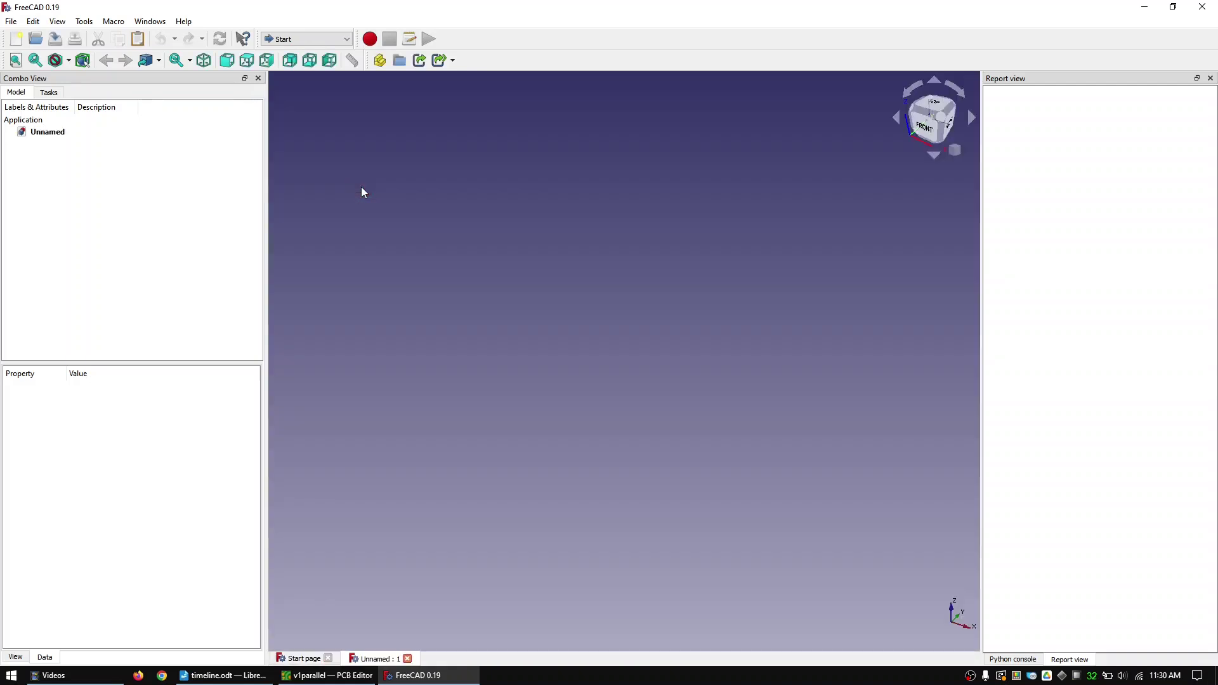
{"action": "left_click", "coordinate": [114, 21]}
{"action": "left_click", "coordinate": [185, 79]}
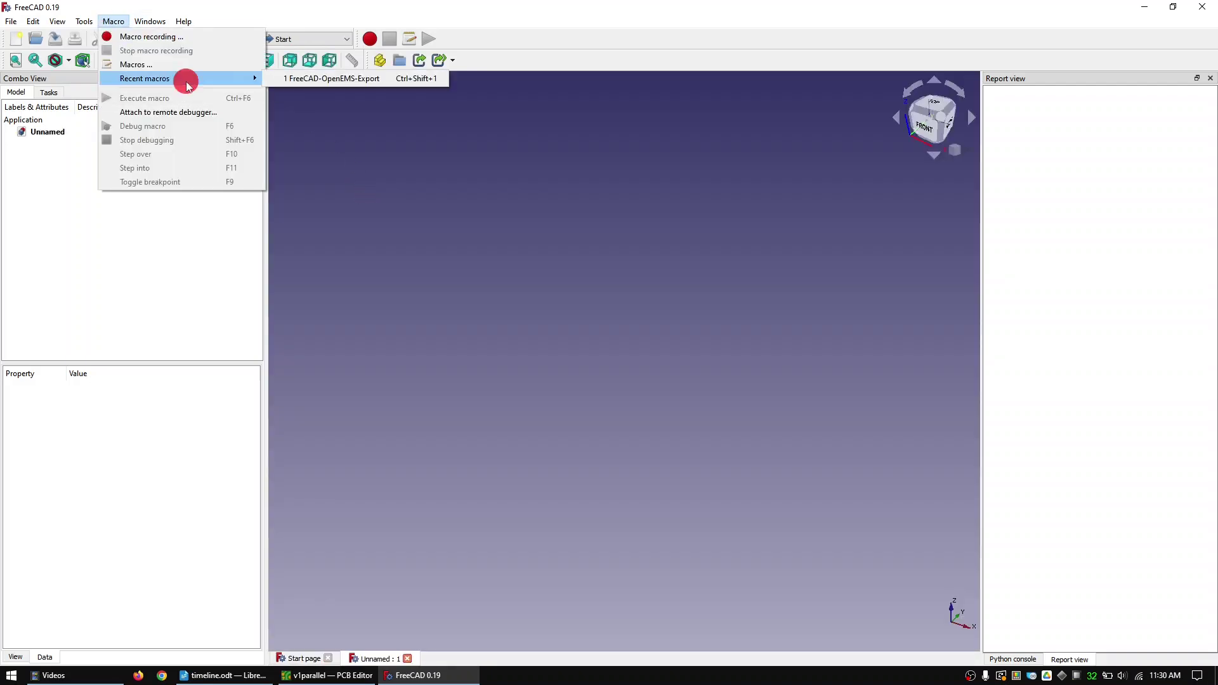
{"action": "left_click", "coordinate": [300, 80]}
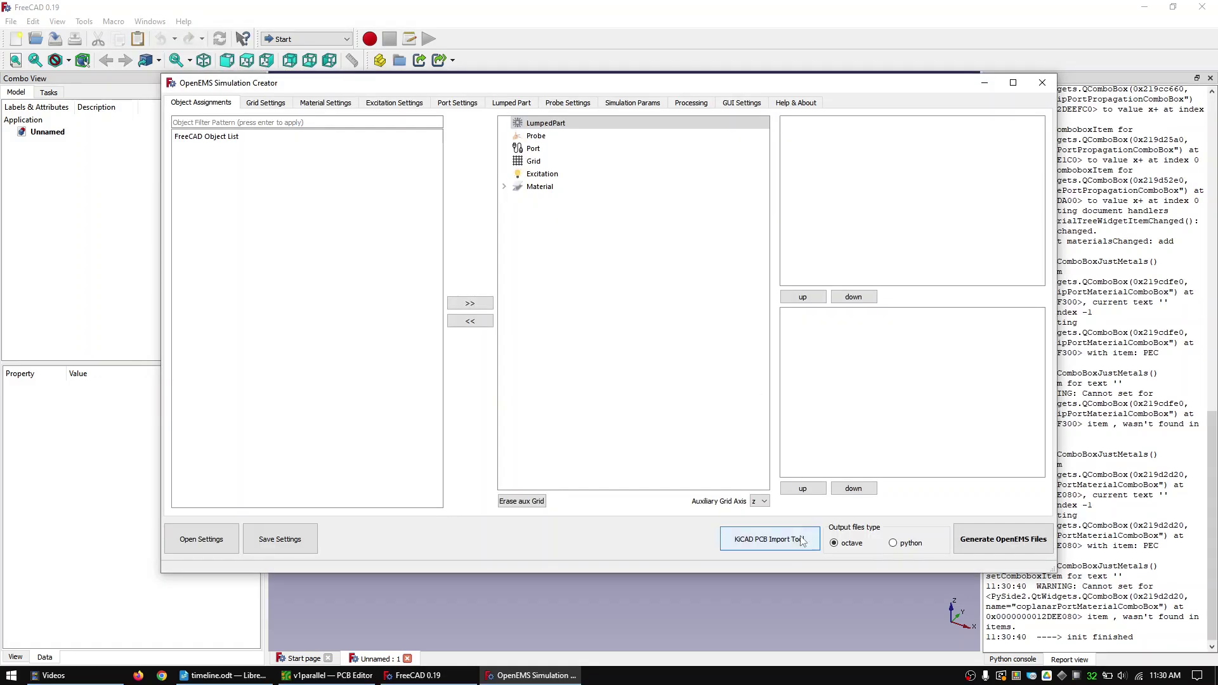
- Import v1parallel.kicad_pcb with the KiCAD PCB Import Tool, then close the OpenEMS Simulation Creator
{"action": "left_click", "coordinate": [799, 539]}
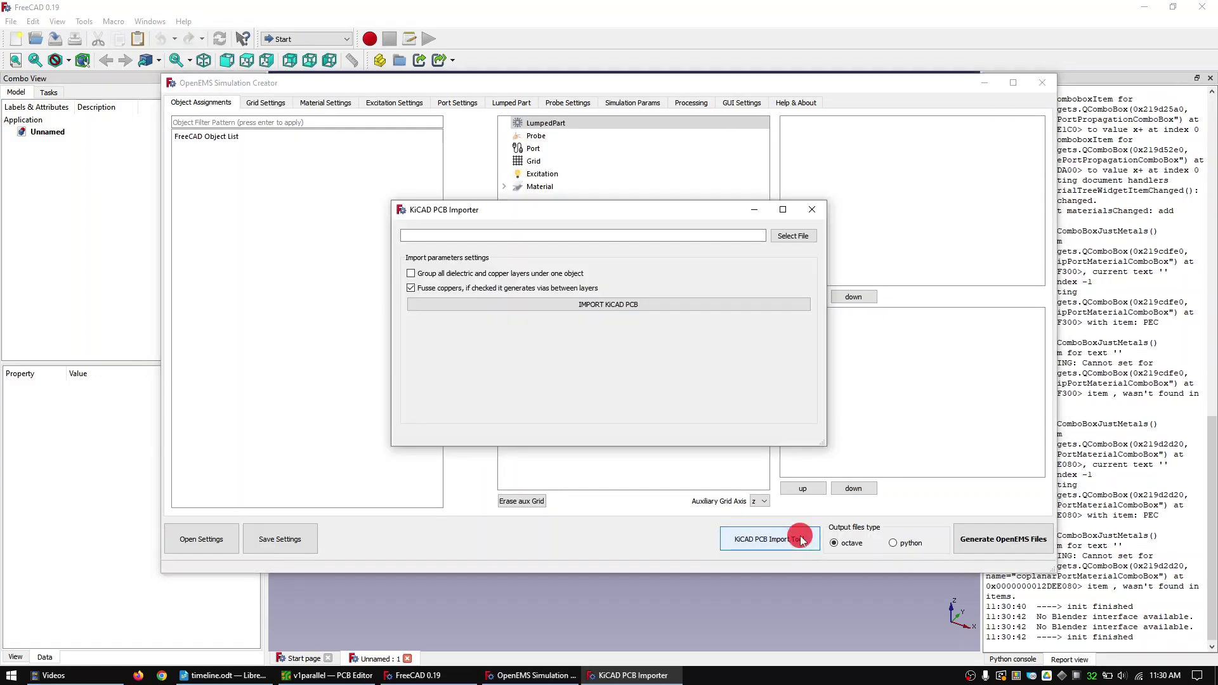
{"action": "left_click", "coordinate": [793, 235]}
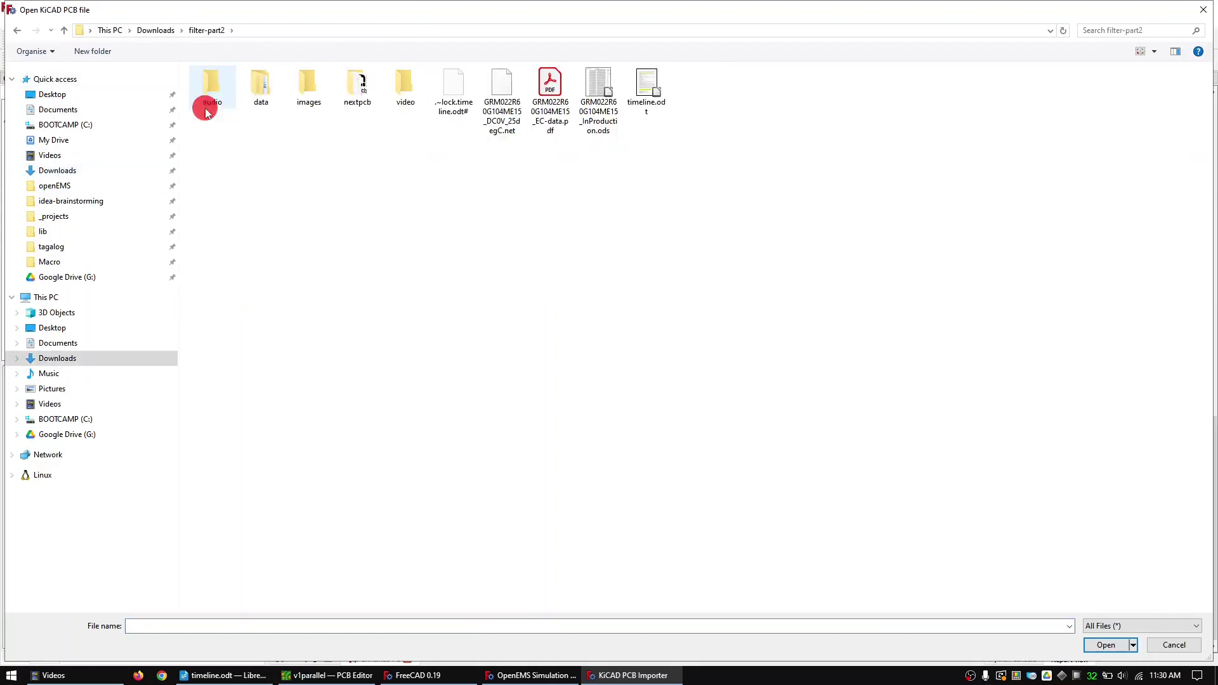
{"action": "double_click", "coordinate": [204, 108]}
{"action": "double_click", "coordinate": [228, 101]}
{"action": "left_click", "coordinate": [258, 156]}
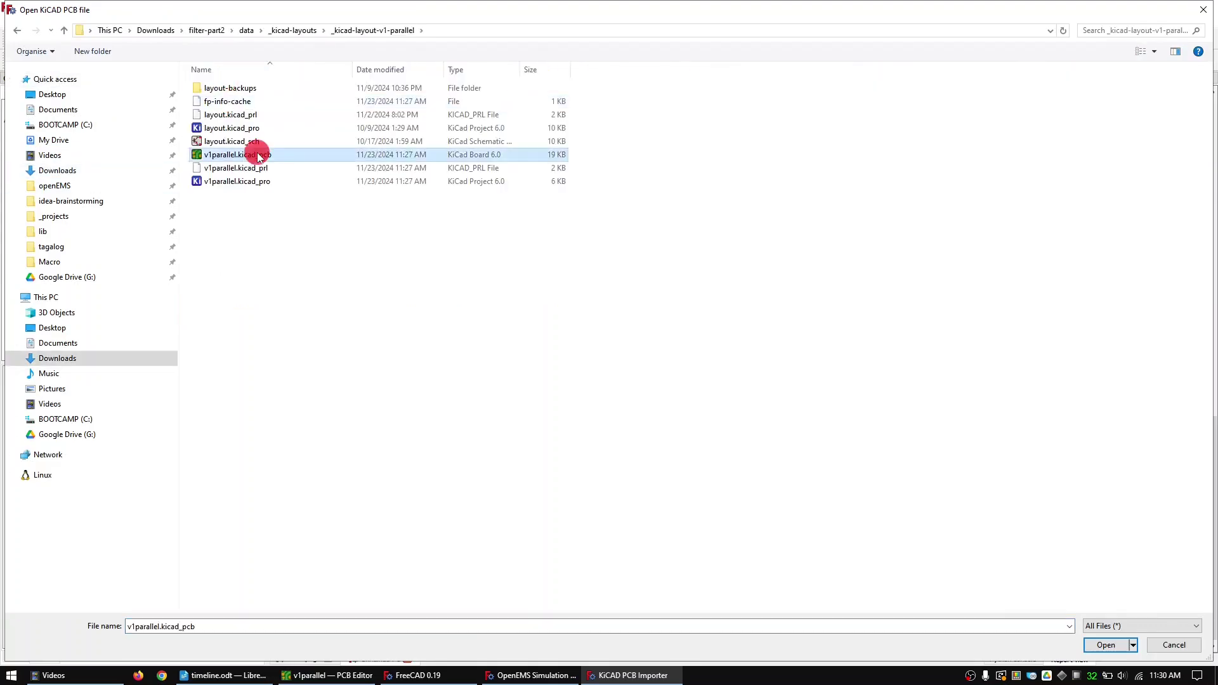
{"action": "double_click", "coordinate": [258, 156]}
{"action": "left_click", "coordinate": [660, 302]}
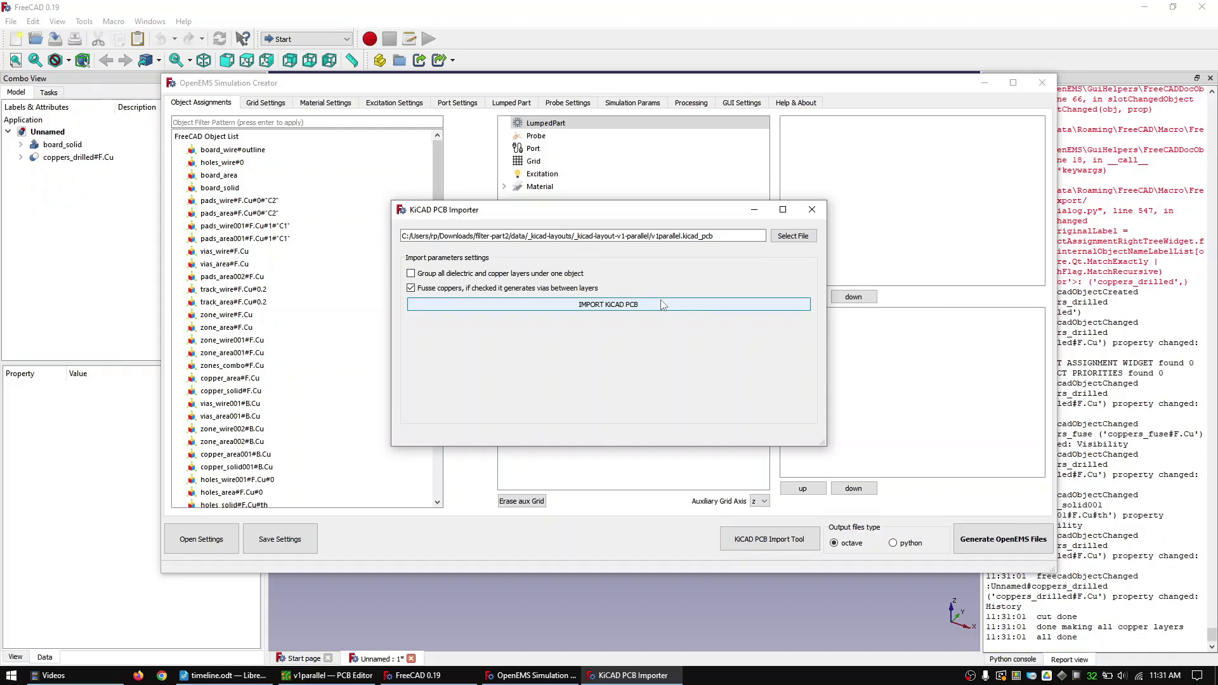
{"action": "left_click", "coordinate": [1039, 84]}
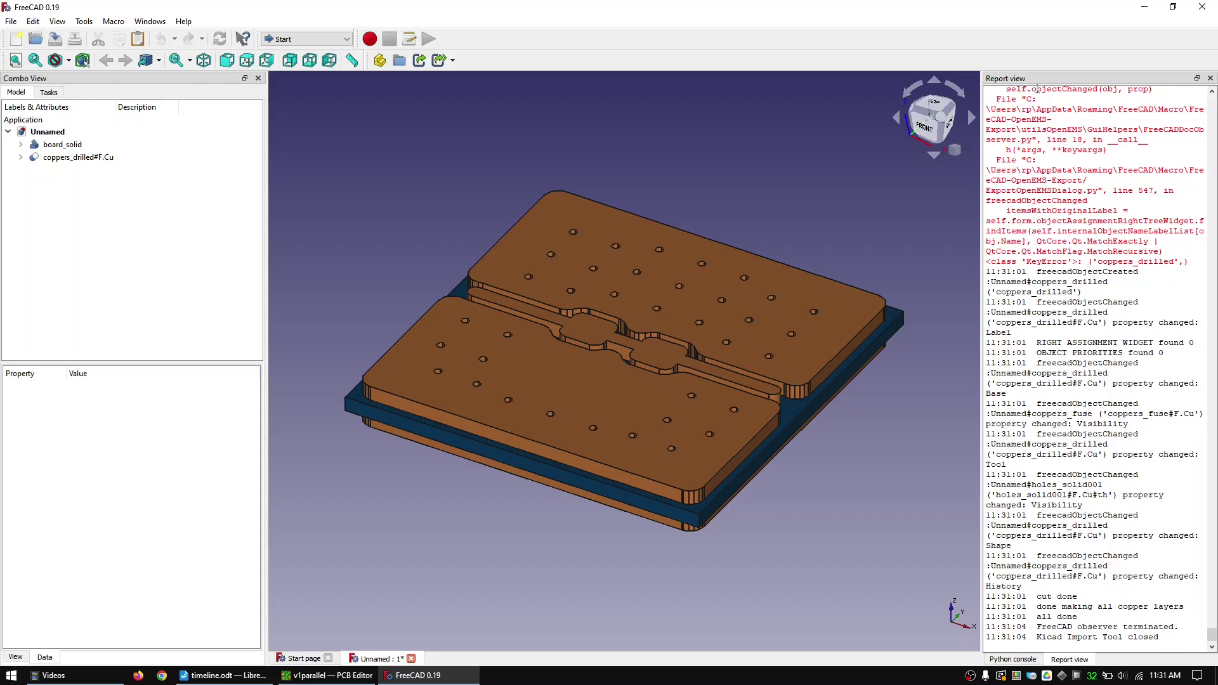
- Switch to the Part workbench and add a Cube
{"action": "left_click", "coordinate": [305, 39]}
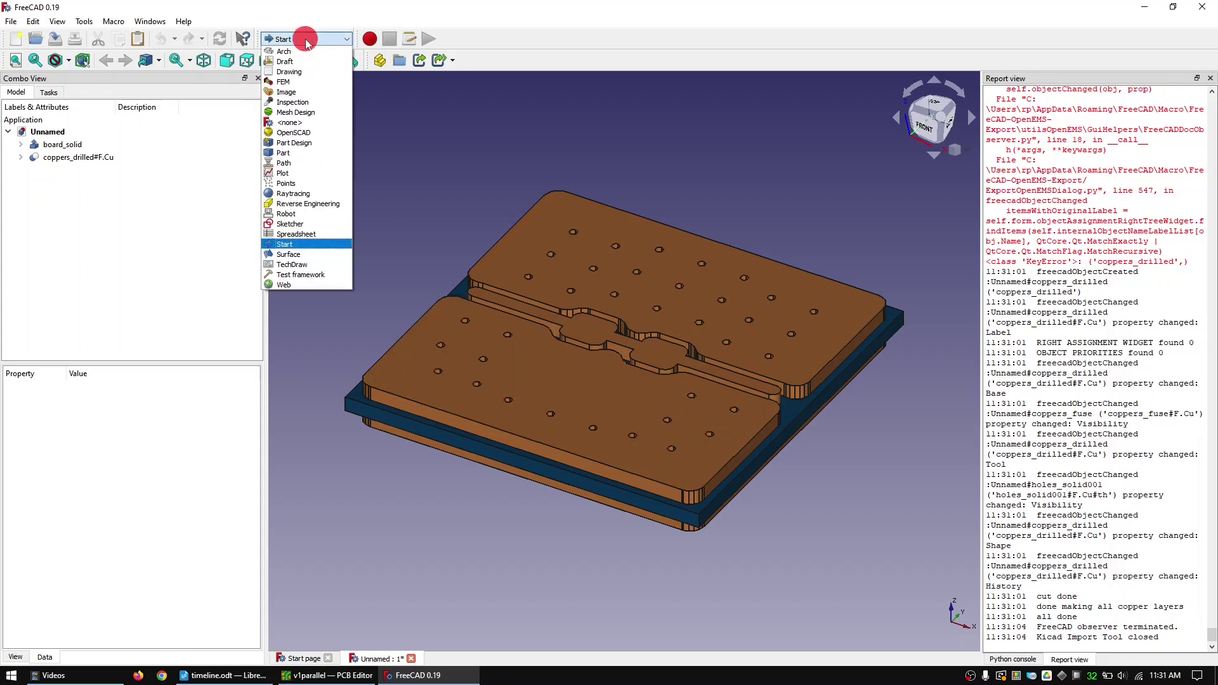
{"action": "left_click", "coordinate": [295, 153]}
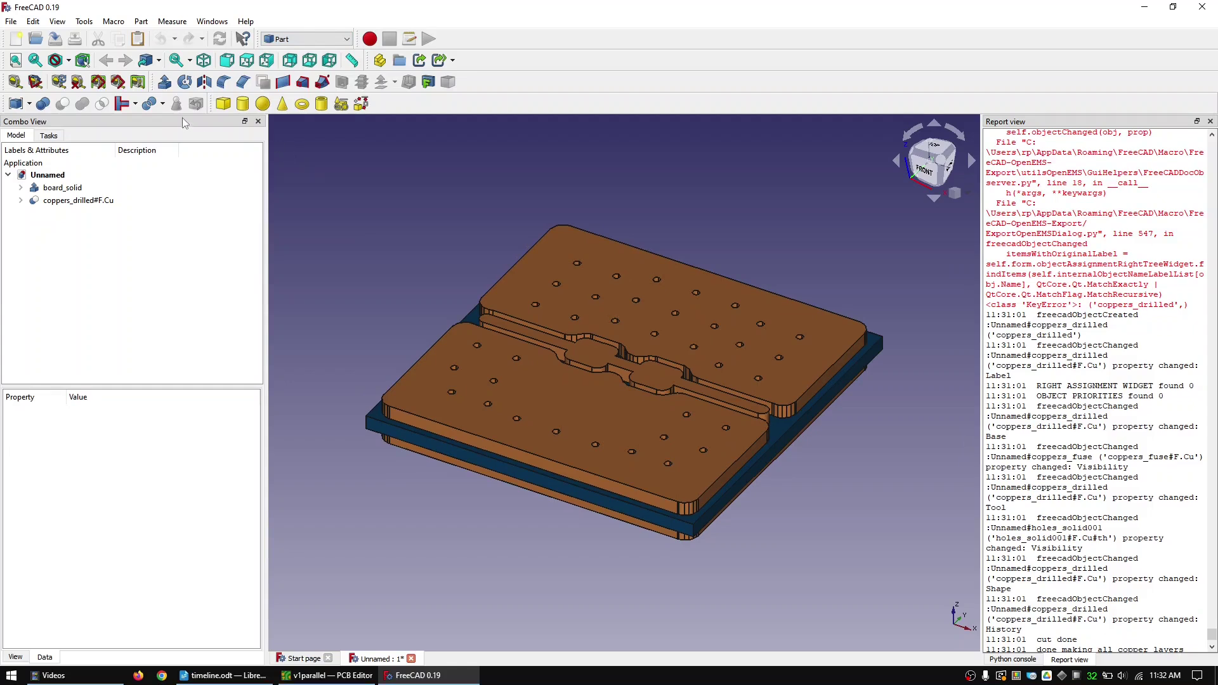
{"action": "left_click", "coordinate": [222, 104]}
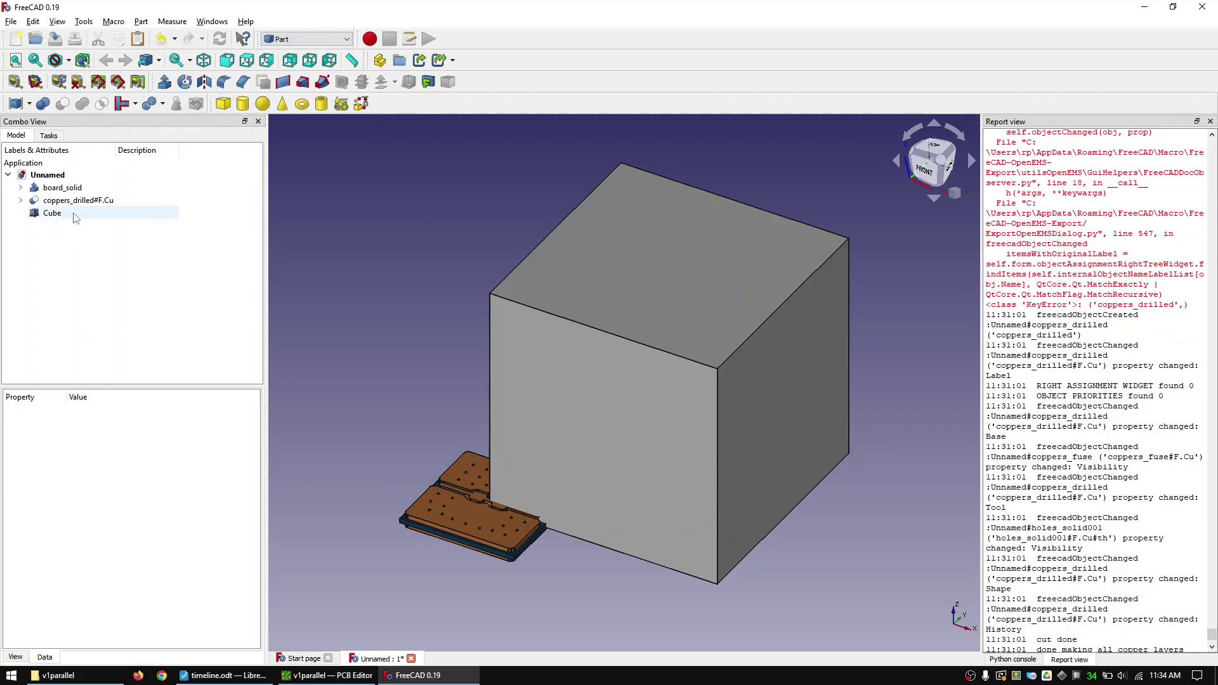
- Set the Cube's length 0.2, width 0.3 and height 0.2 mm
{"action": "left_click", "coordinate": [63, 213]}
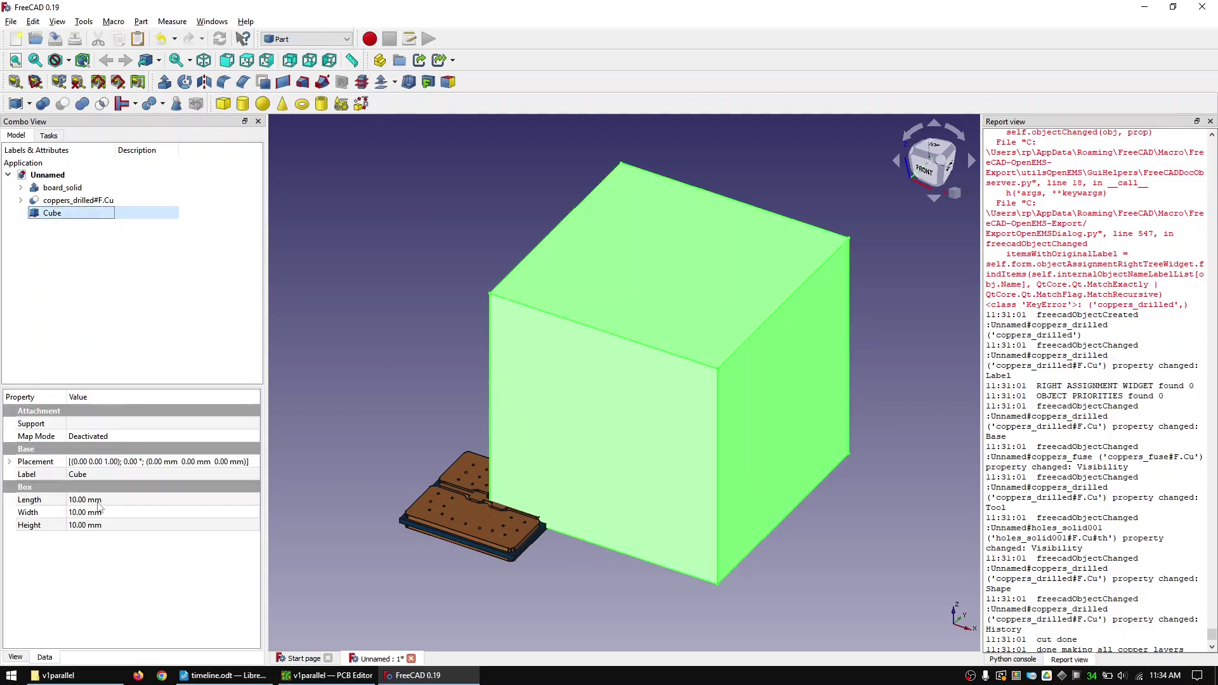
{"action": "left_click", "coordinate": [95, 499]}
{"action": "type", "text": "0.2"}
{"action": "key", "text": "Tab"}
{"action": "type", "text": "0.3"}
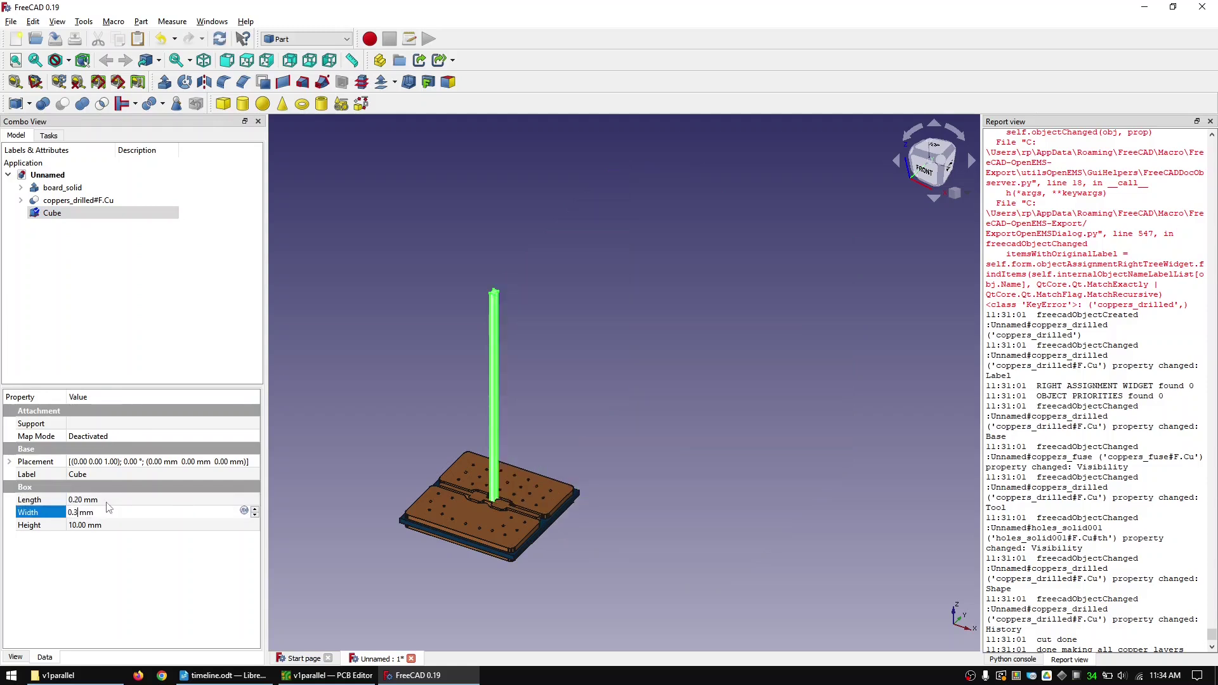
{"action": "key", "text": "Tab"}
{"action": "type", "text": "0.2"}
{"action": "key", "text": "Return"}
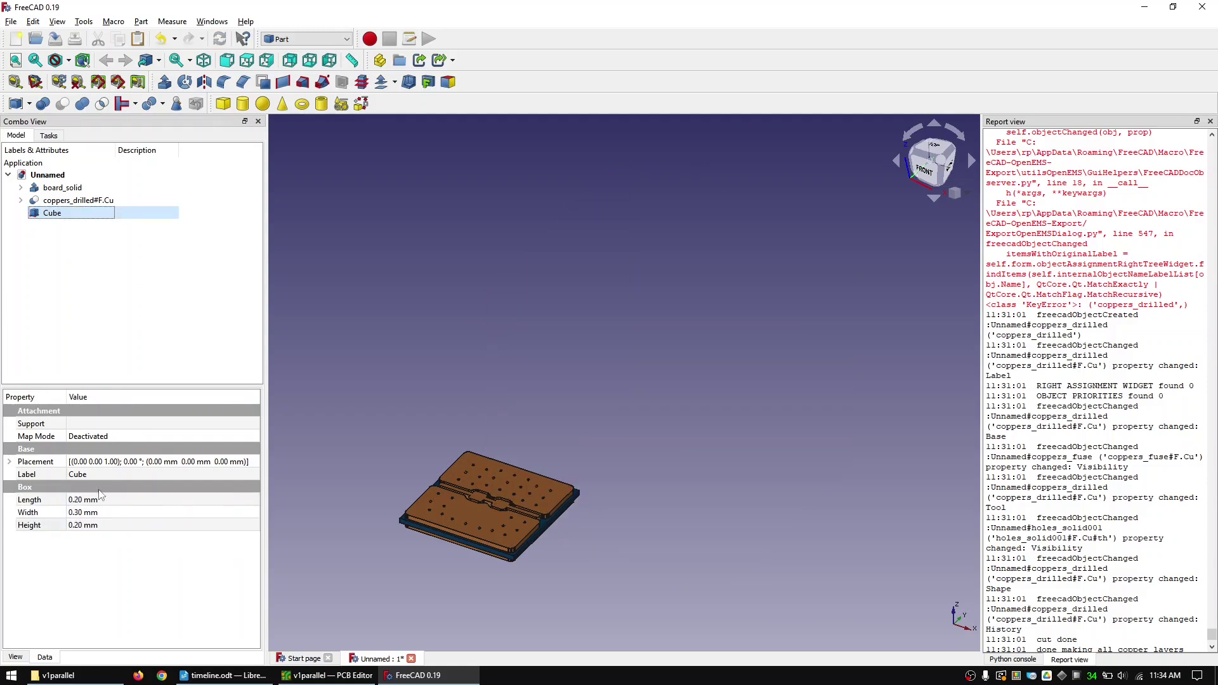
- Place the Cube at x -2, y -0.3, z 0.2 mm and fit the view
{"action": "left_click", "coordinate": [9, 462]}
{"action": "left_click", "coordinate": [22, 500]}
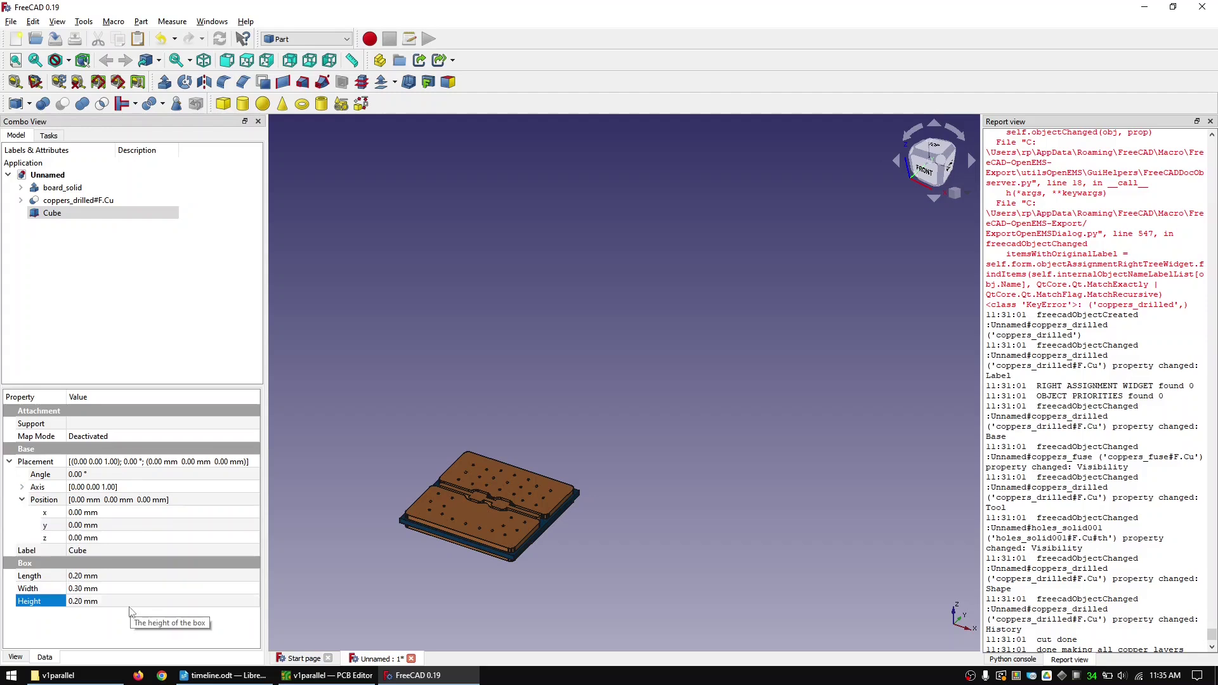
{"action": "left_click", "coordinate": [106, 535]}
{"action": "type", "text": "0.2"}
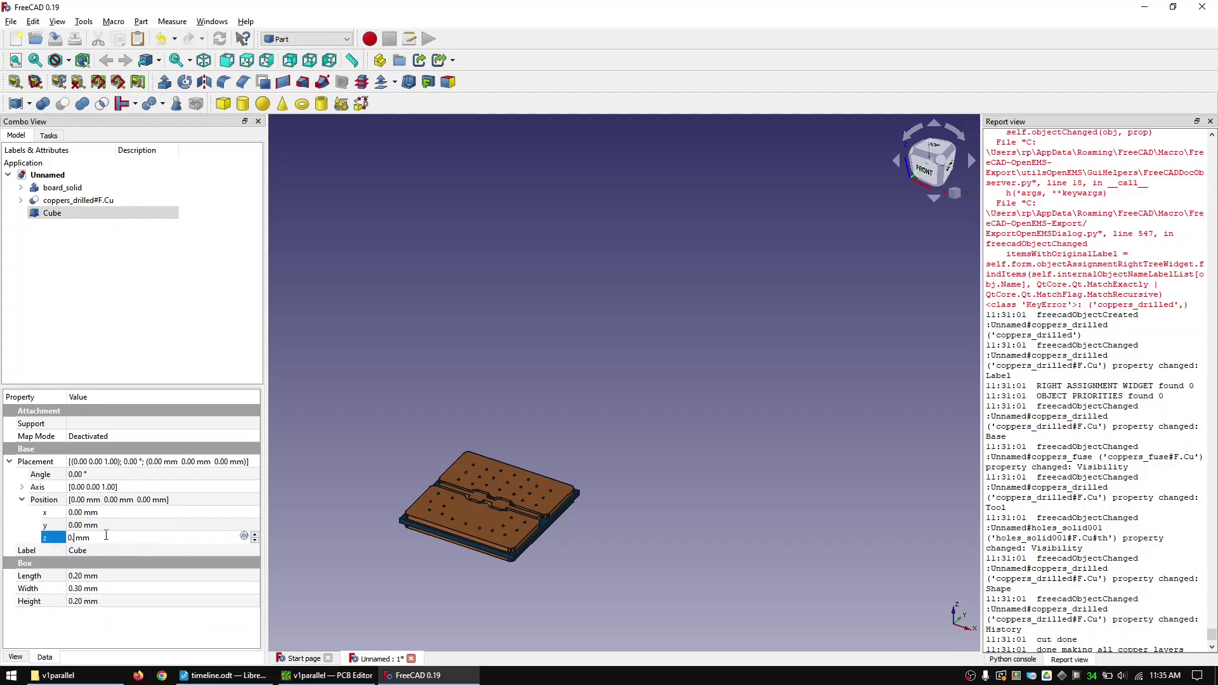
{"action": "key", "text": "shift+Tab"}
{"action": "key", "text": "shift+Tab"}
{"action": "key", "text": "Tab"}
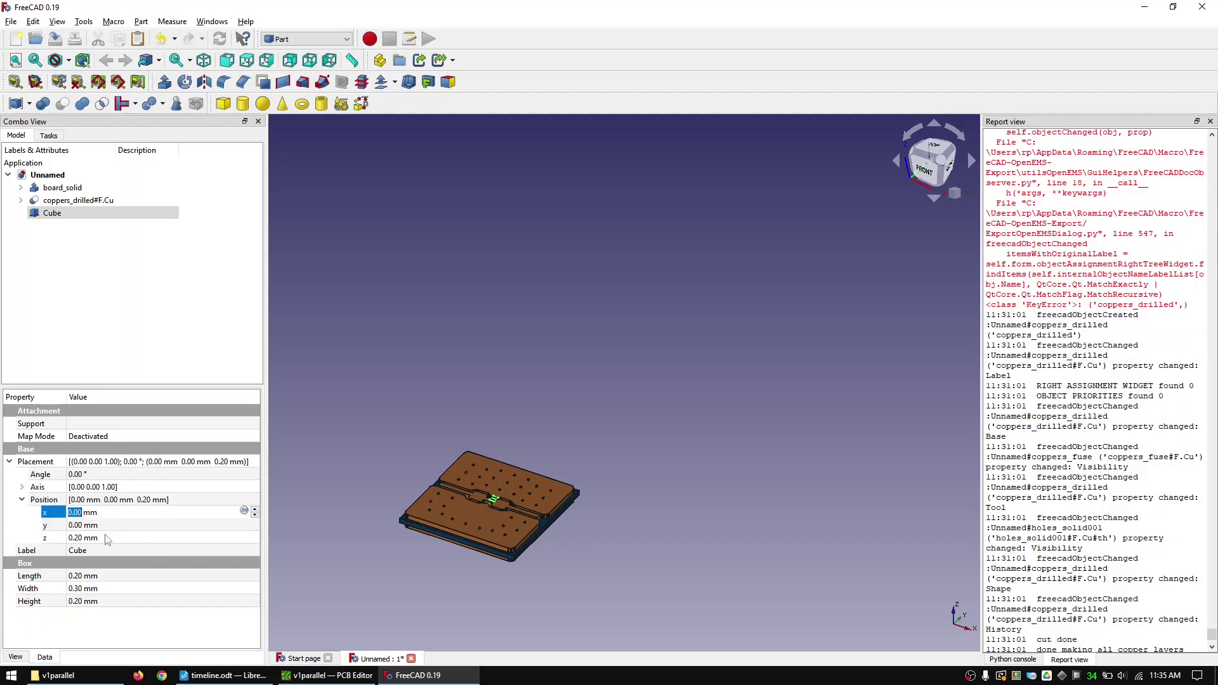
{"action": "type", "text": "-2"}
{"action": "key", "text": "Tab"}
{"action": "type", "text": "-03"}
{"action": "key", "text": "Left"}
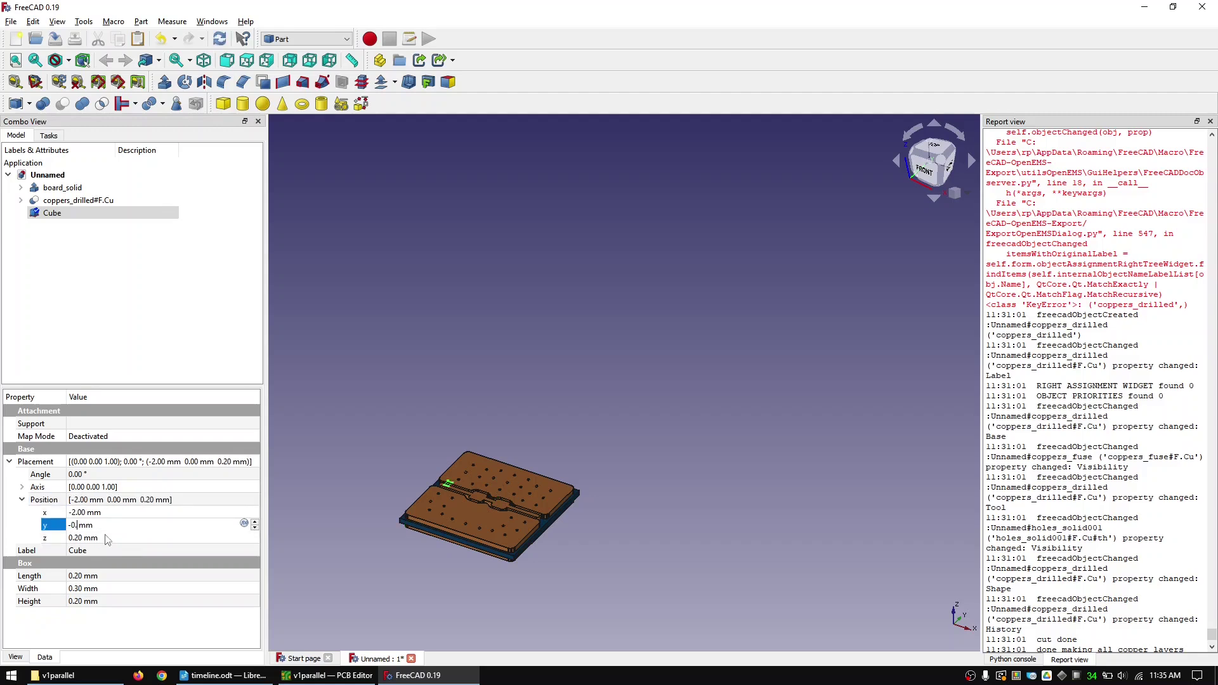
{"action": "type", "text": ".3"}
{"action": "left_click", "coordinate": [16, 61]}
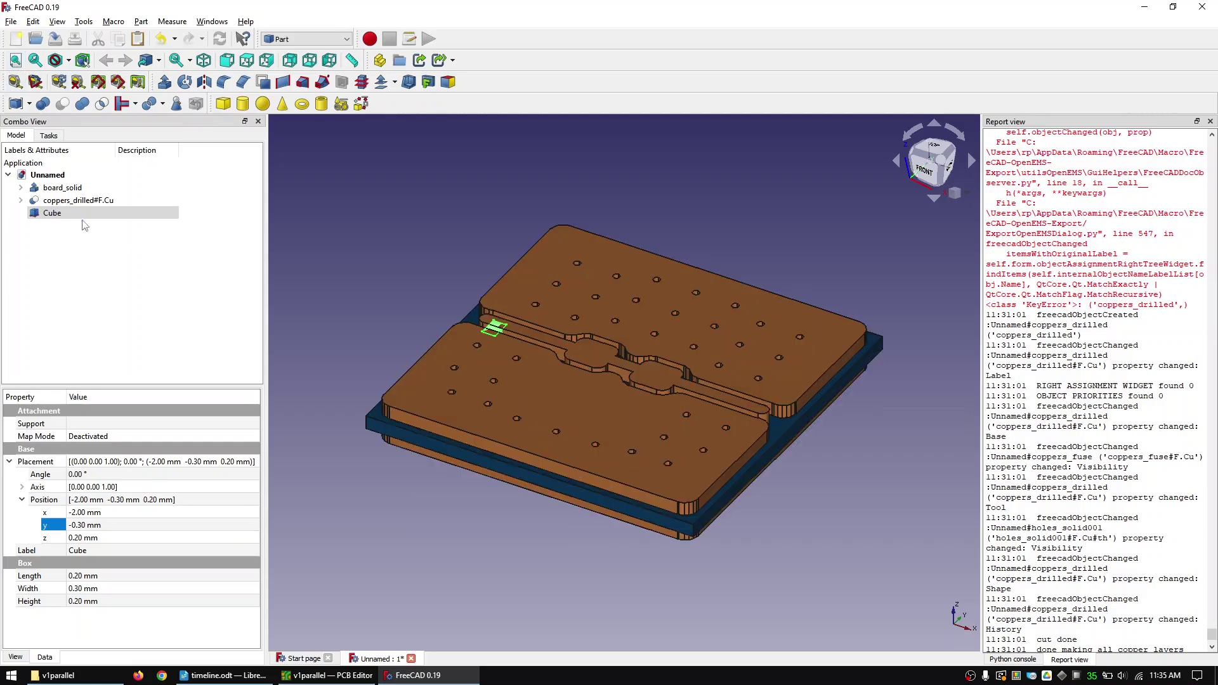
{"action": "left_click", "coordinate": [52, 212]}
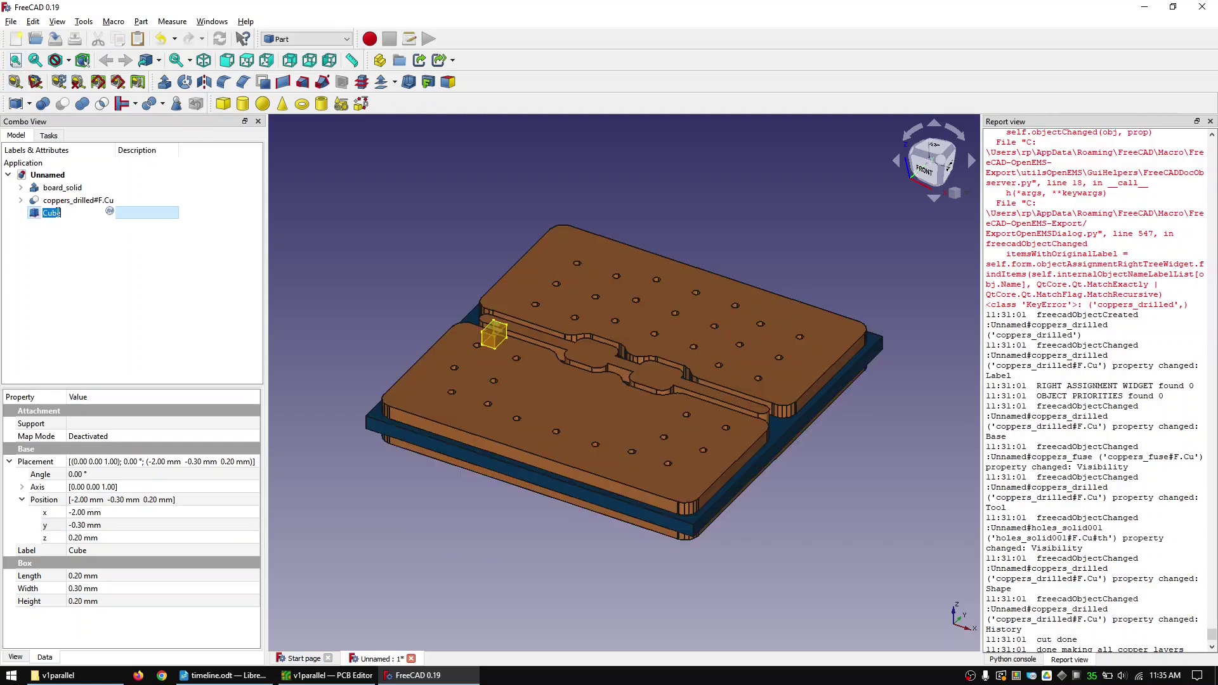
- Rename the Cube to portin and paste a duplicate of it
{"action": "type", "text": "portin"}
{"action": "key", "text": "Return"}
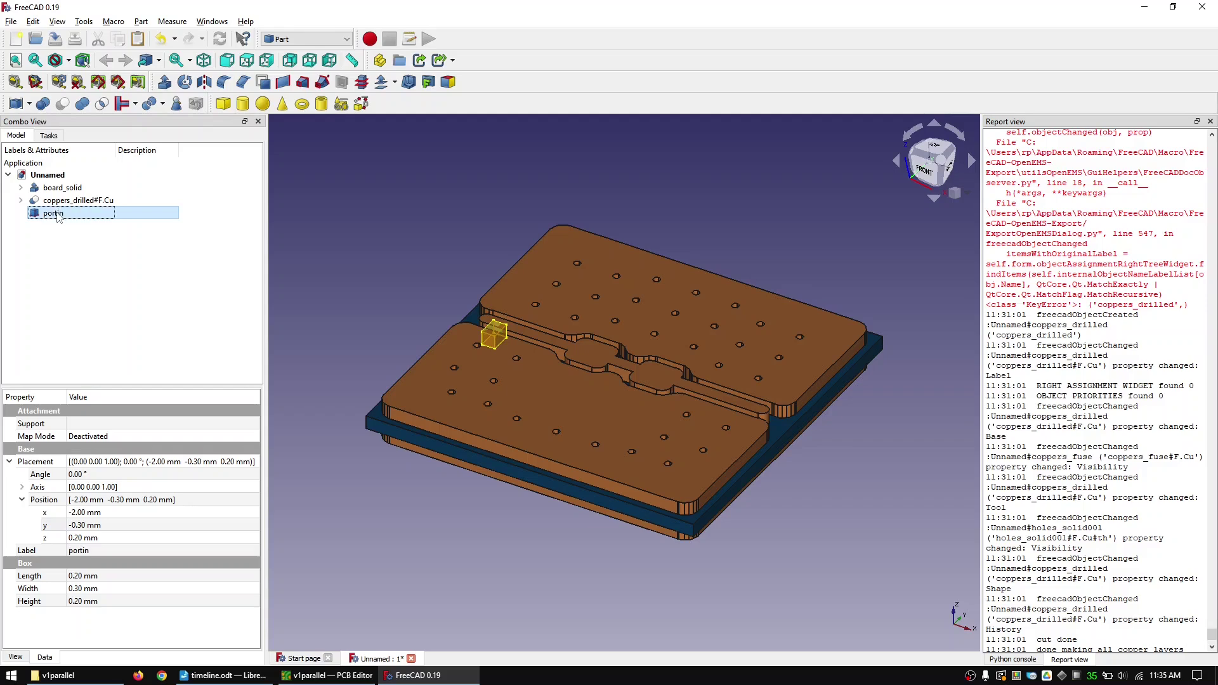
{"action": "right_click", "coordinate": [58, 216]}
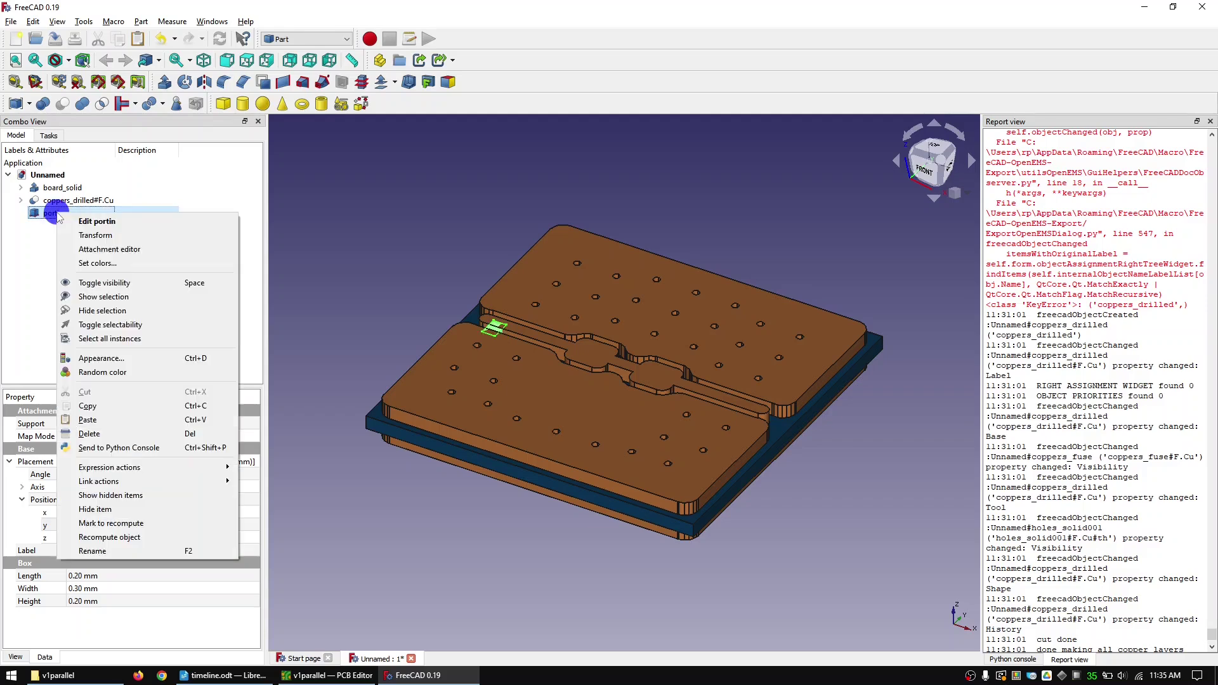
{"action": "left_click", "coordinate": [101, 406]}
{"action": "right_click", "coordinate": [74, 215]}
{"action": "left_click", "coordinate": [125, 424]}
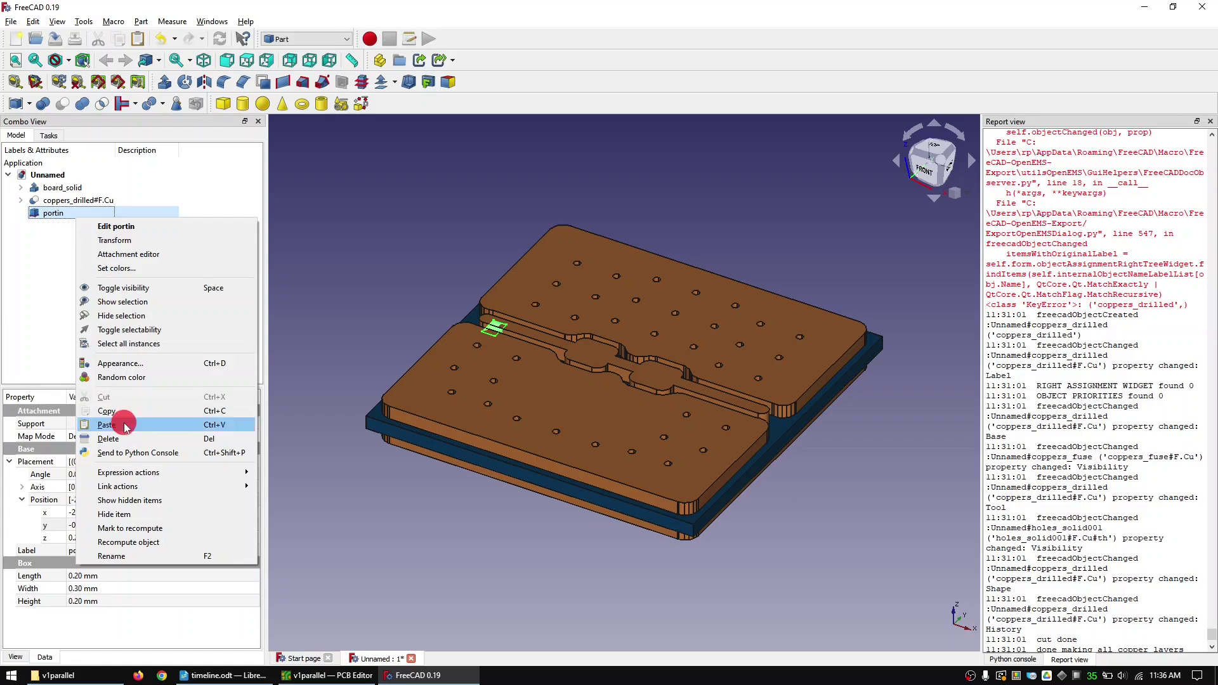
- Rename the duplicate portout and set its x position to 1.8 mm
{"action": "left_click", "coordinate": [57, 227]}
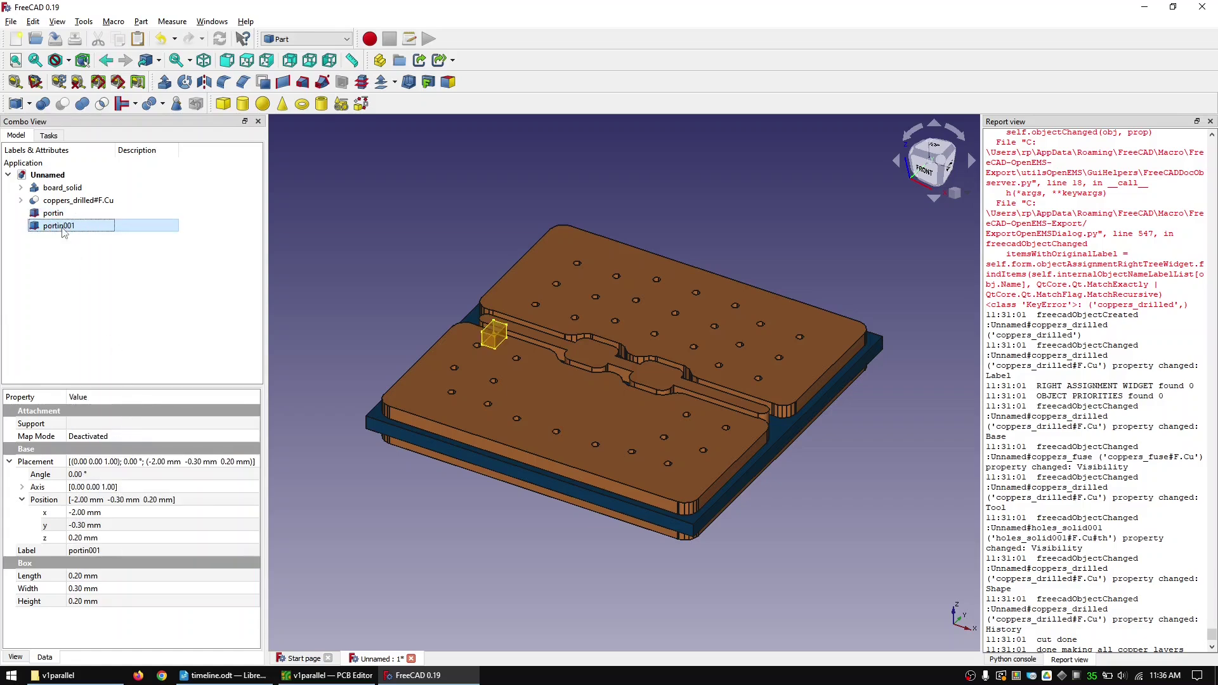
{"action": "left_click", "coordinate": [64, 226]}
{"action": "type", "text": "portout"}
{"action": "key", "text": "Return"}
{"action": "left_click", "coordinate": [82, 512]}
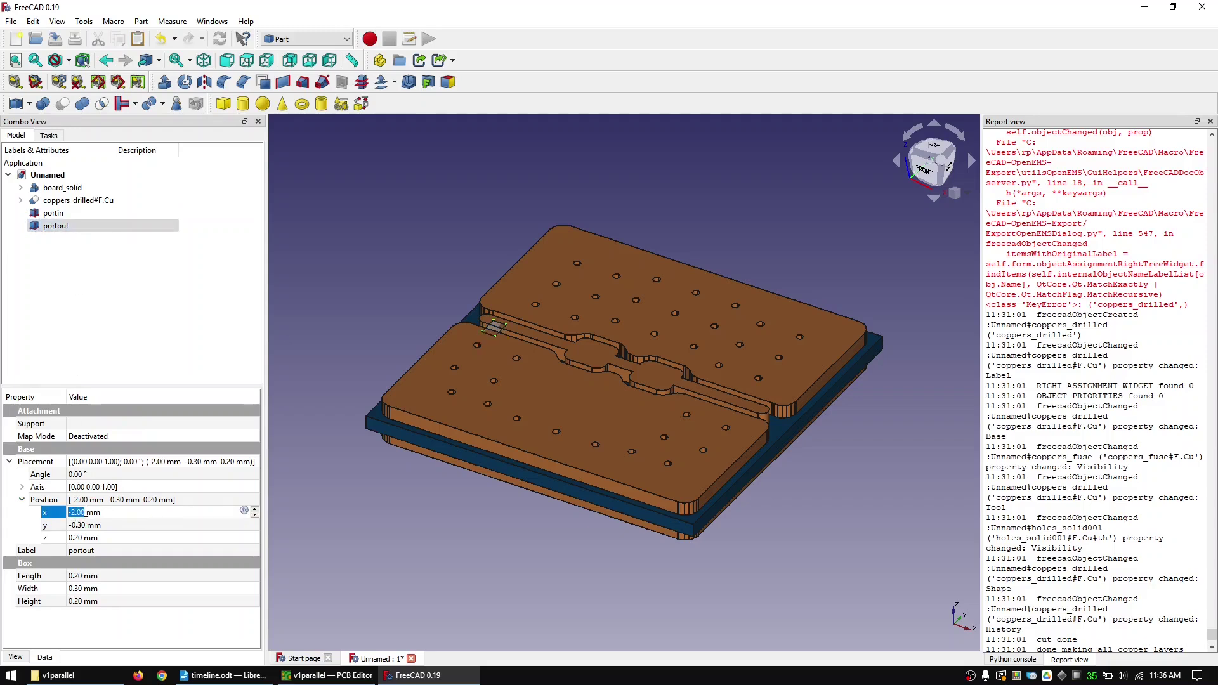
{"action": "type", "text": "1.8"}
{"action": "key", "text": "Return"}
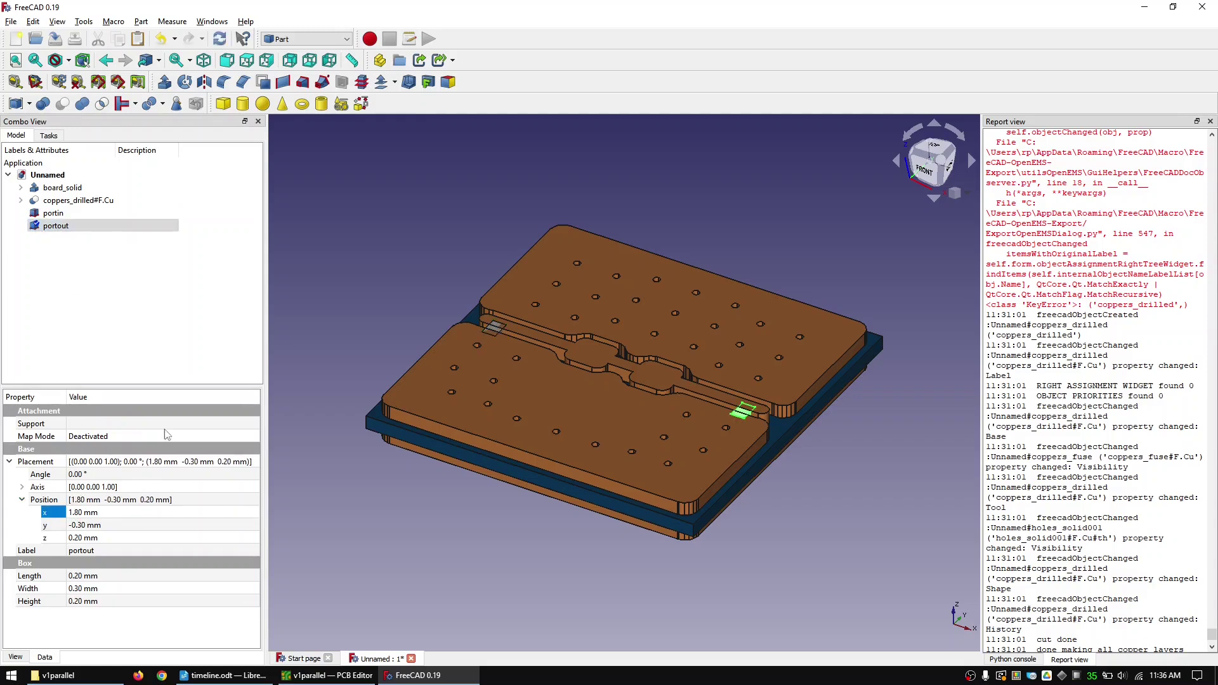
{"action": "left_click", "coordinate": [183, 314]}
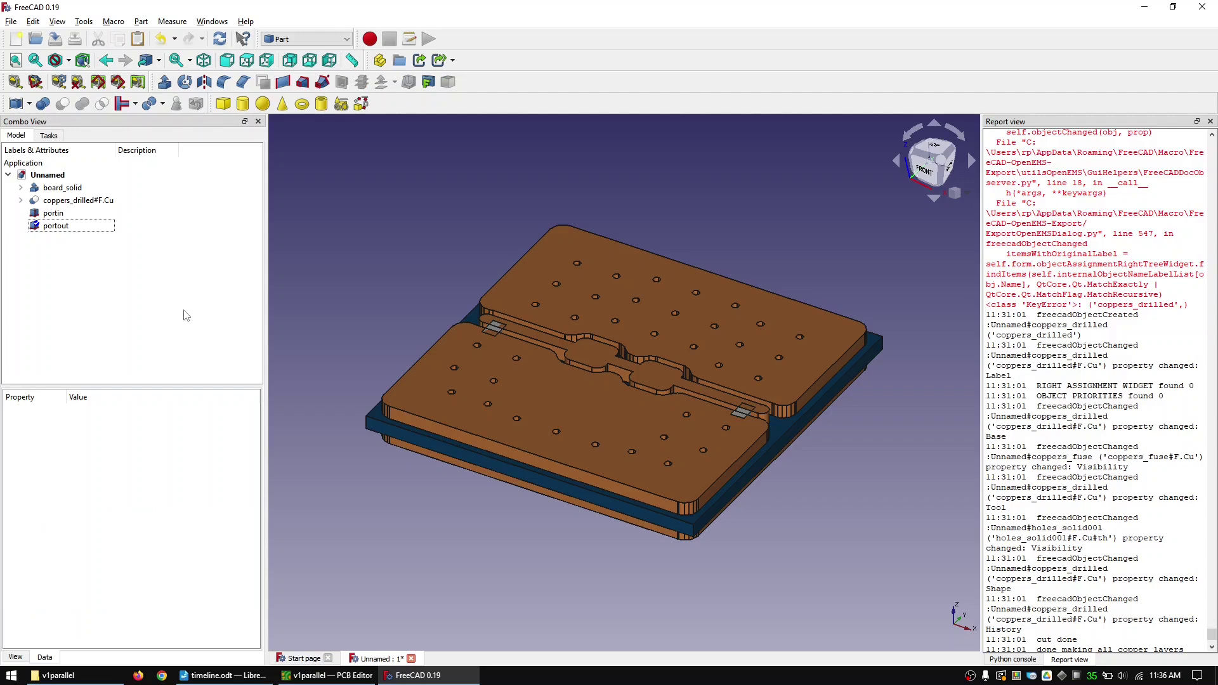
- Add a new Cube and rename it air
{"action": "left_click", "coordinate": [224, 104]}
{"action": "left_click", "coordinate": [53, 239]}
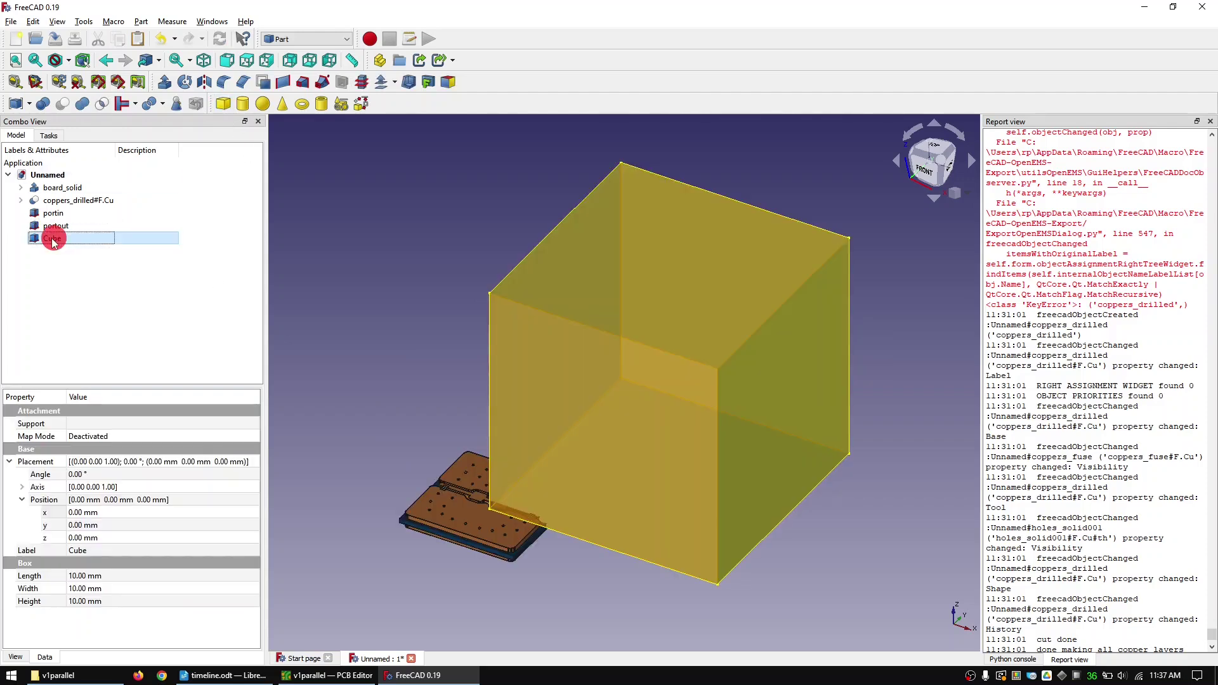
{"action": "type", "text": "air"}
{"action": "key", "text": "Return"}
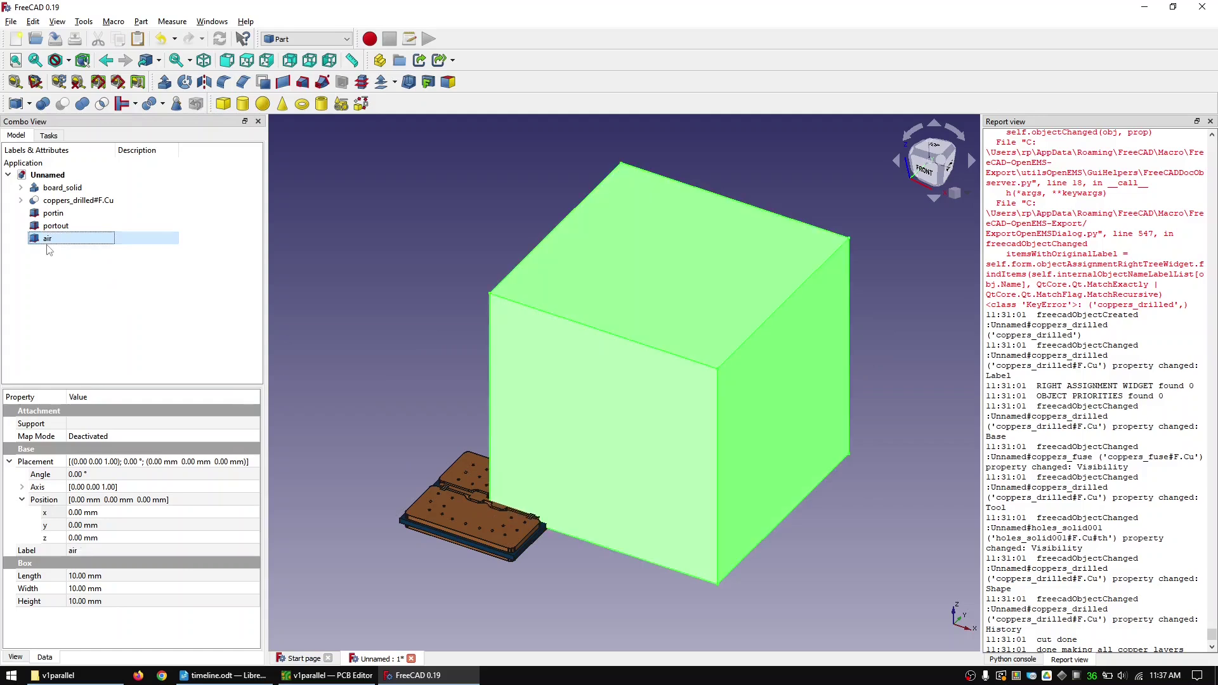
- Set air's x position to -2.5 mm, length 5 mm and width 5 mm
{"action": "left_click", "coordinate": [83, 512]}
{"action": "type", "text": "-1"}
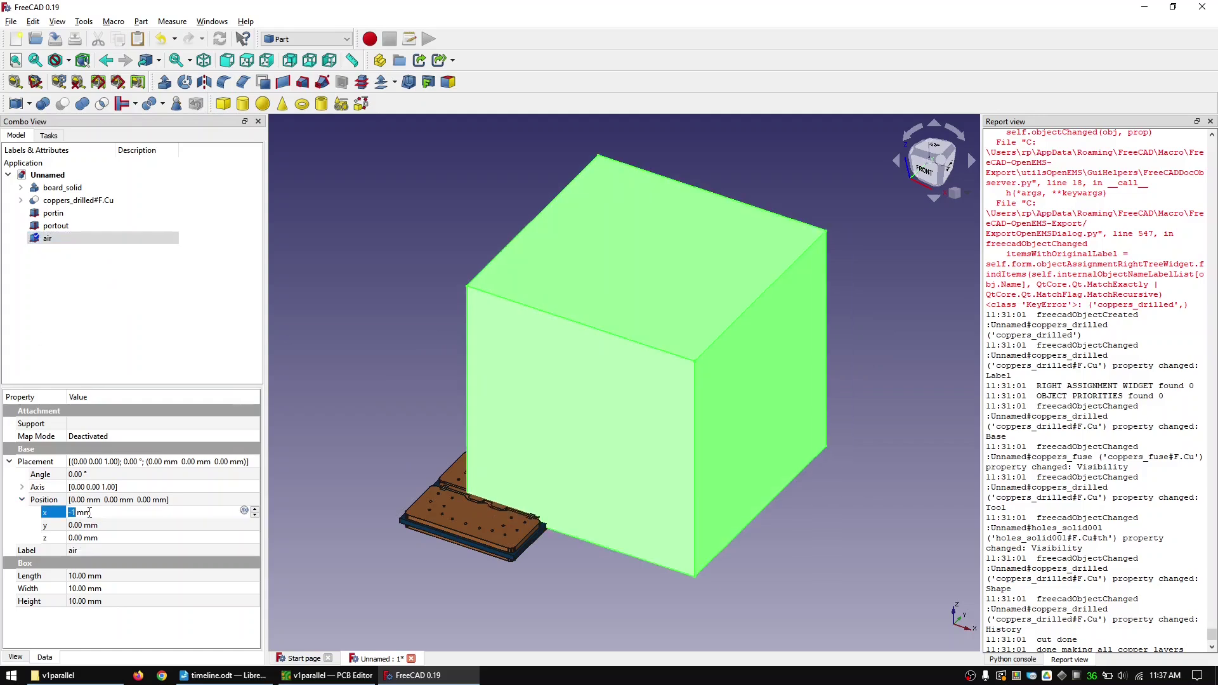
{"action": "scroll", "coordinate": [90, 512], "scroll_direction": "down", "scroll_amount": 1}
{"action": "scroll", "coordinate": [89, 513], "scroll_direction": "down", "scroll_amount": 1}
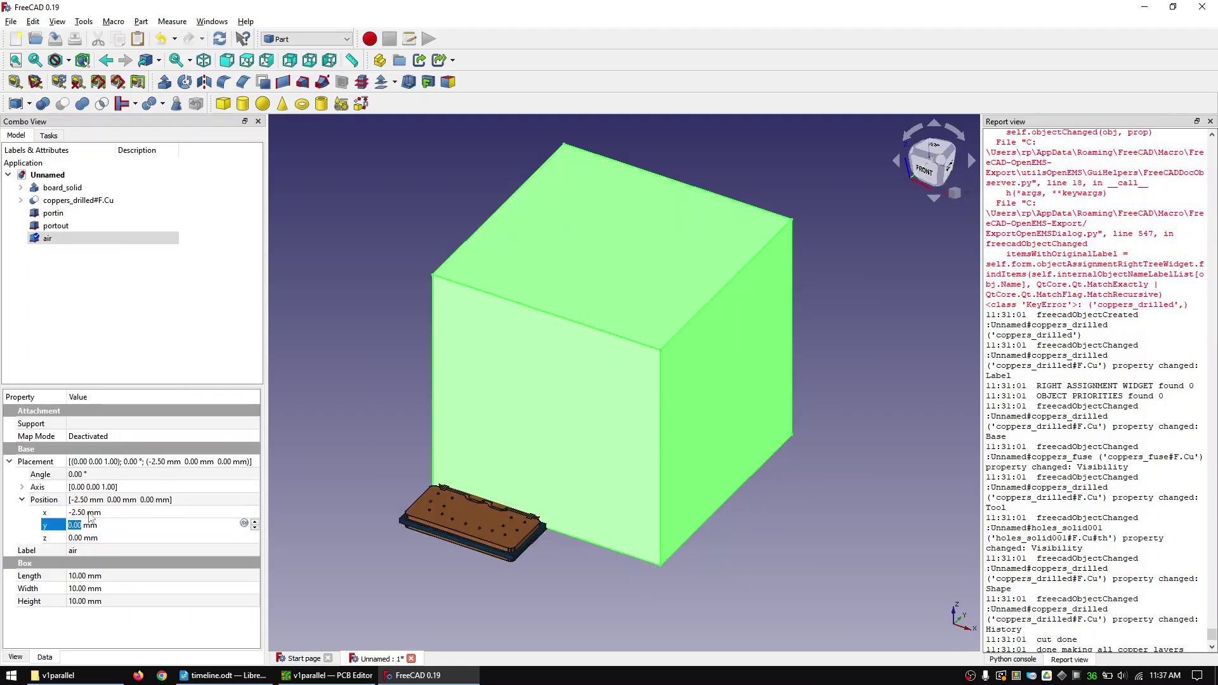
{"action": "type", "text": "-2.5"}
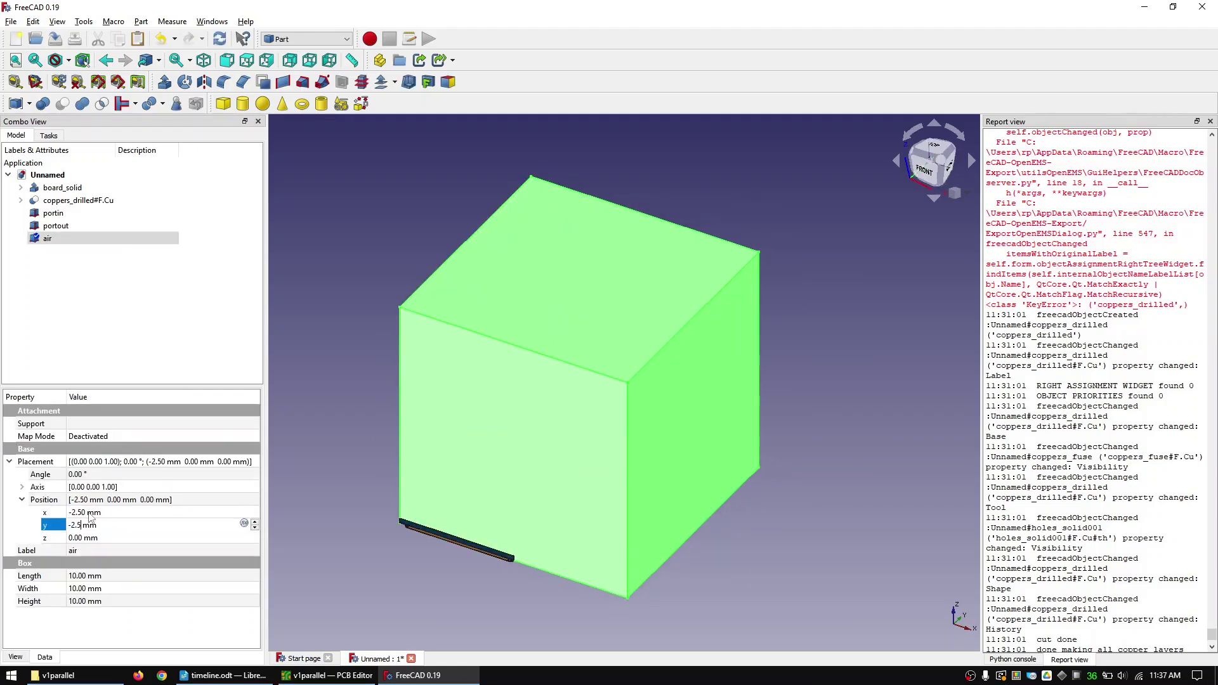
{"action": "left_click", "coordinate": [83, 575]}
{"action": "type", "text": "5"}
{"action": "key", "text": "Tab"}
{"action": "type", "text": "5"}
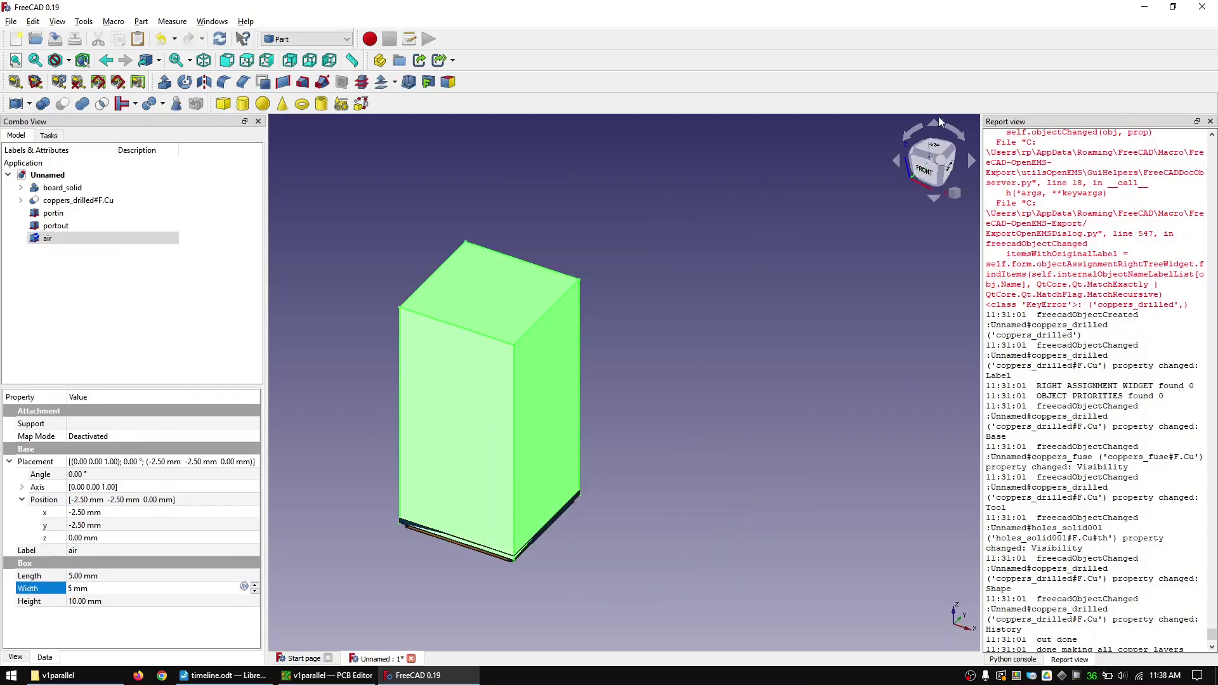
{"action": "left_click", "coordinate": [923, 173]}
- Set air's z position to -0.2 mm and height to 3 mm
{"action": "scroll", "coordinate": [454, 508], "scroll_direction": "up", "scroll_amount": 5}
{"action": "left_click", "coordinate": [100, 536]}
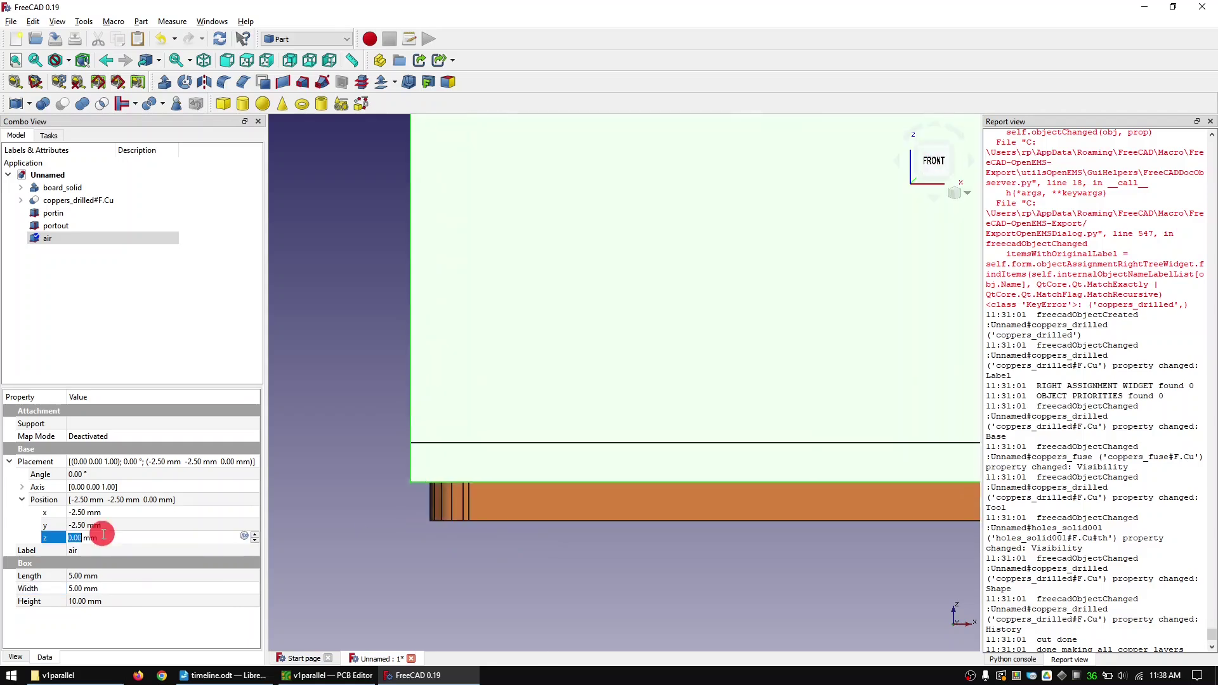
{"action": "type", "text": "-0.2"}
{"action": "left_click", "coordinate": [83, 601]}
{"action": "type", "text": "3"}
{"action": "scroll", "coordinate": [368, 566], "scroll_direction": "down", "scroll_amount": 5}
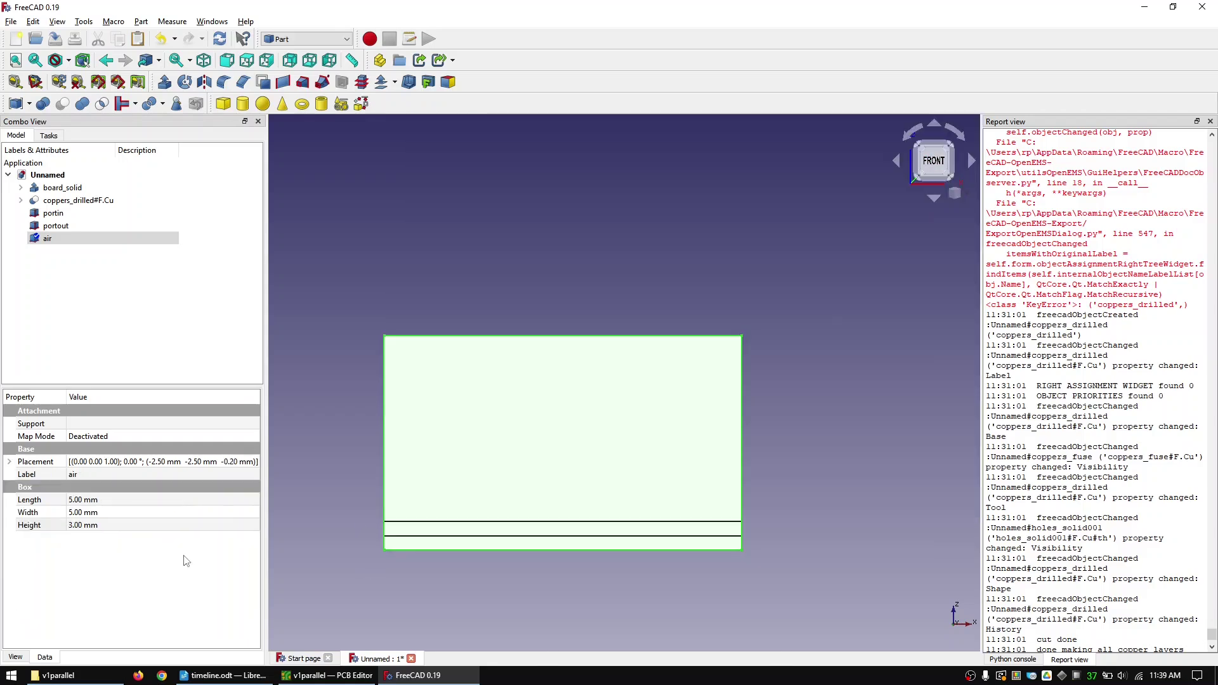
- Give air a transparency of 90 and fit the isometric view
{"action": "left_click", "coordinate": [16, 657]}
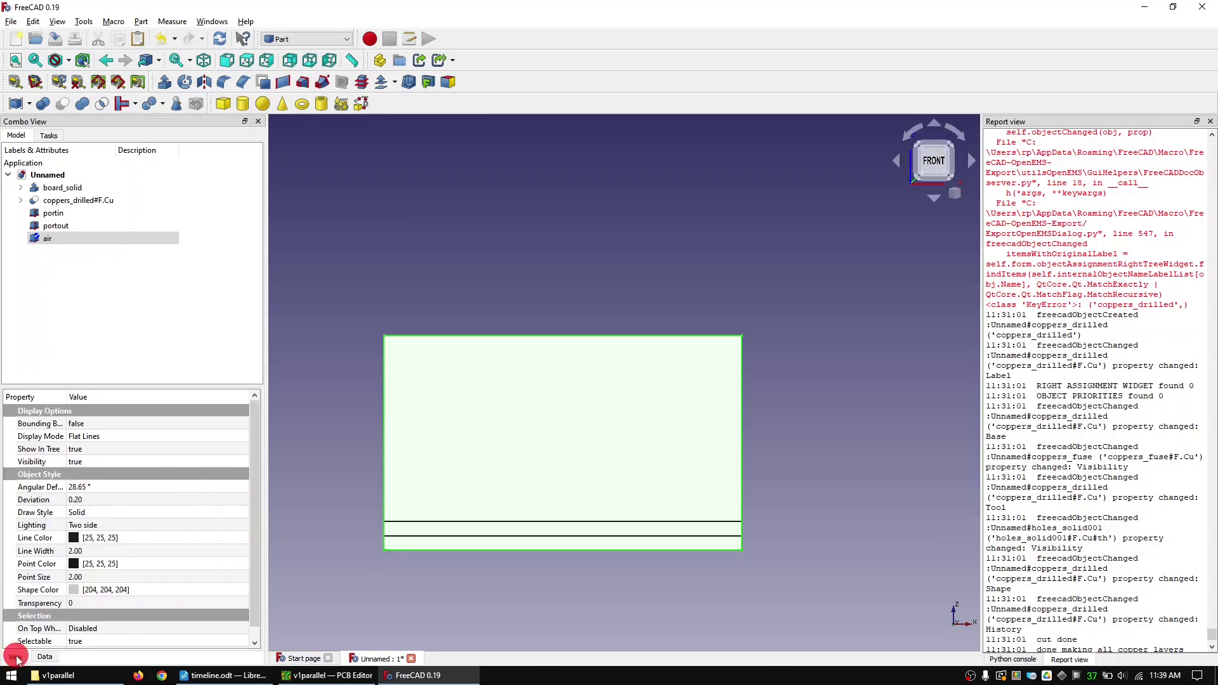
{"action": "left_click", "coordinate": [102, 603]}
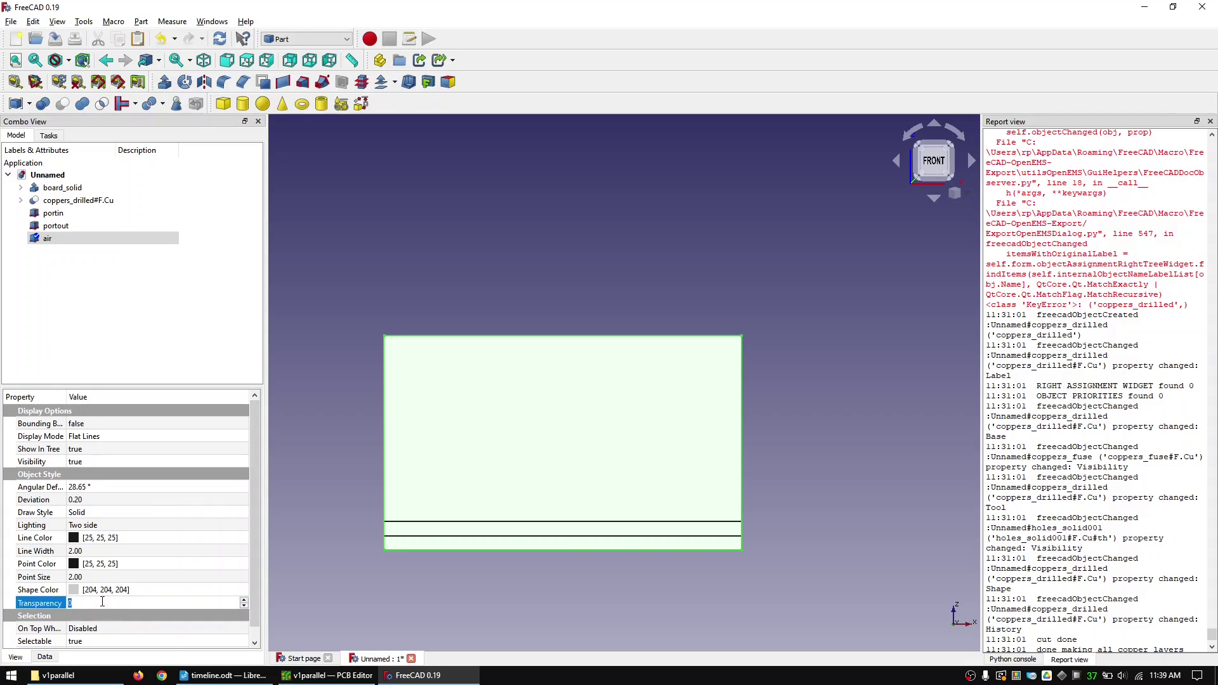
{"action": "type", "text": "90"}
{"action": "key", "text": "Return"}
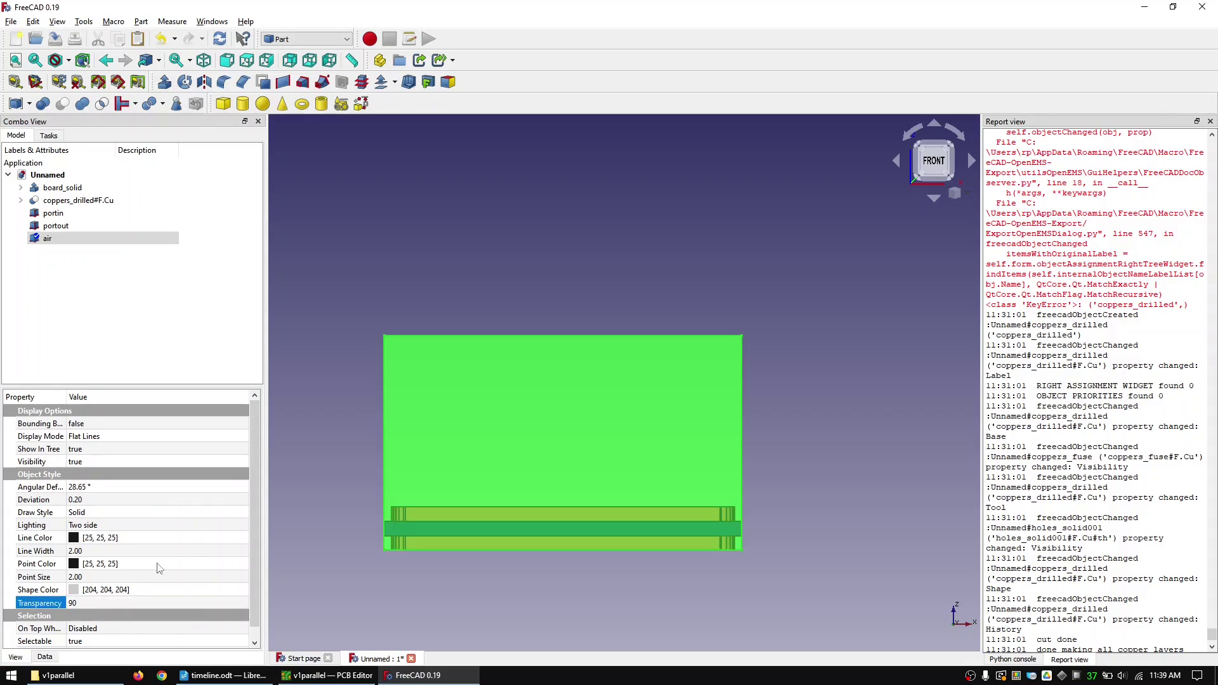
{"action": "left_click", "coordinate": [203, 61]}
{"action": "left_click", "coordinate": [15, 61]}
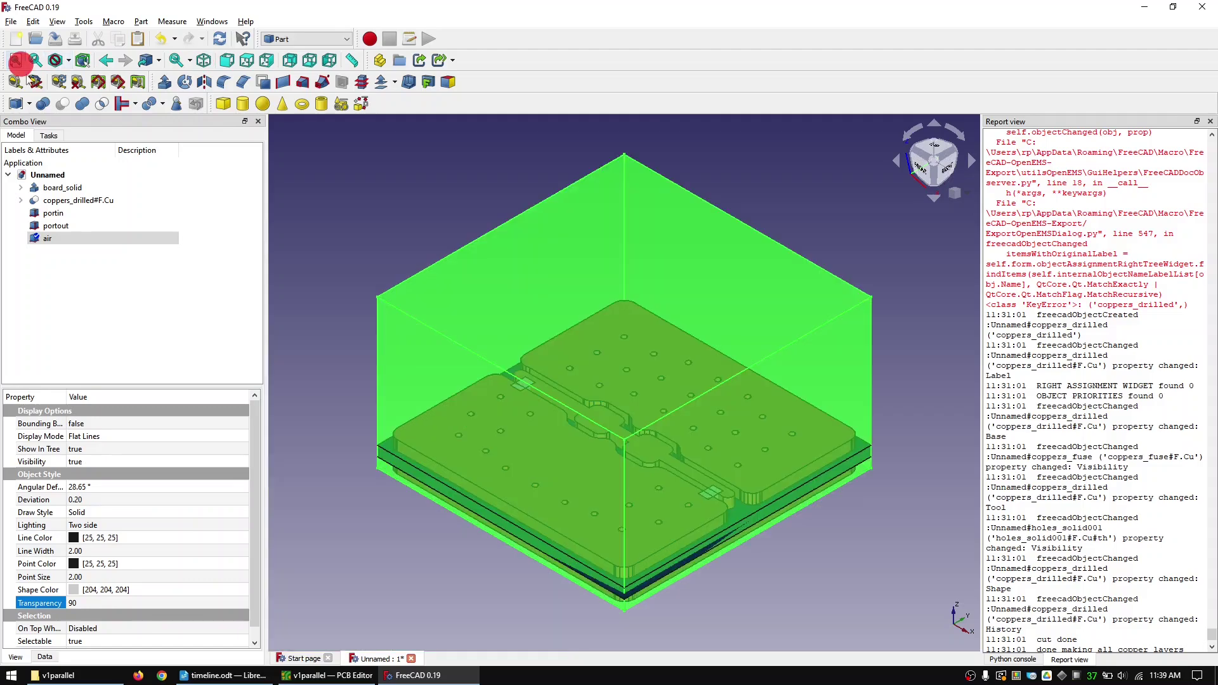
{"action": "left_click", "coordinate": [458, 160]}
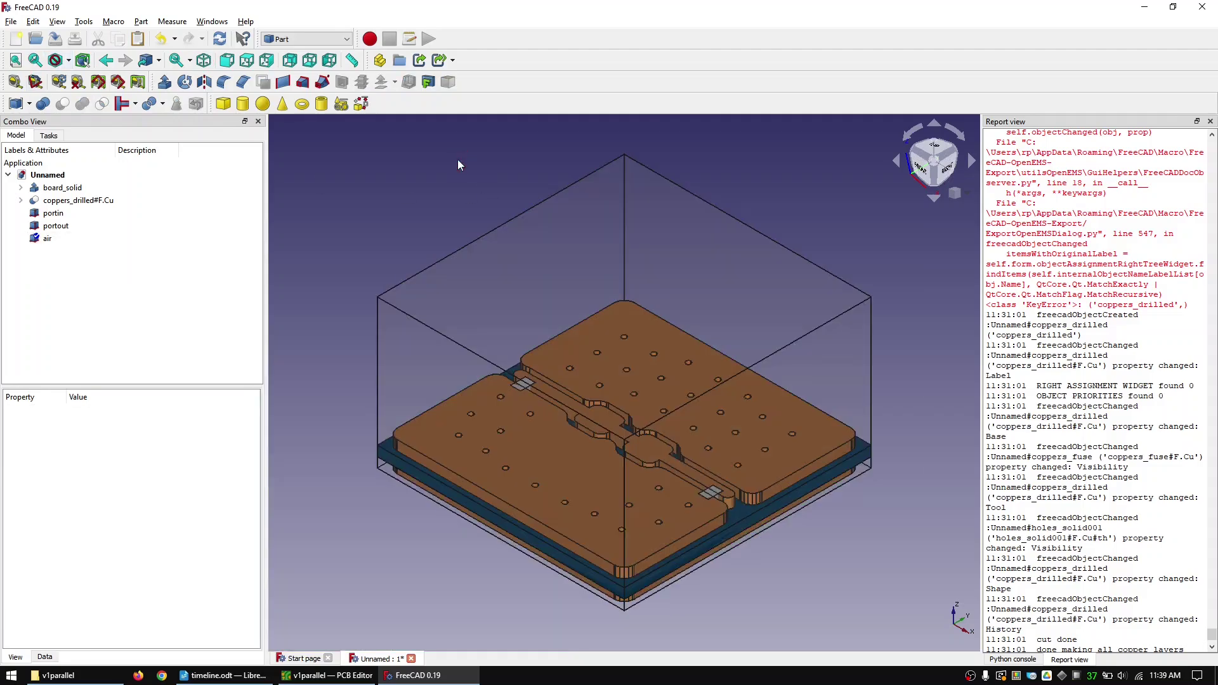
- Add another Cube and rename it C1
{"action": "left_click", "coordinate": [223, 104]}
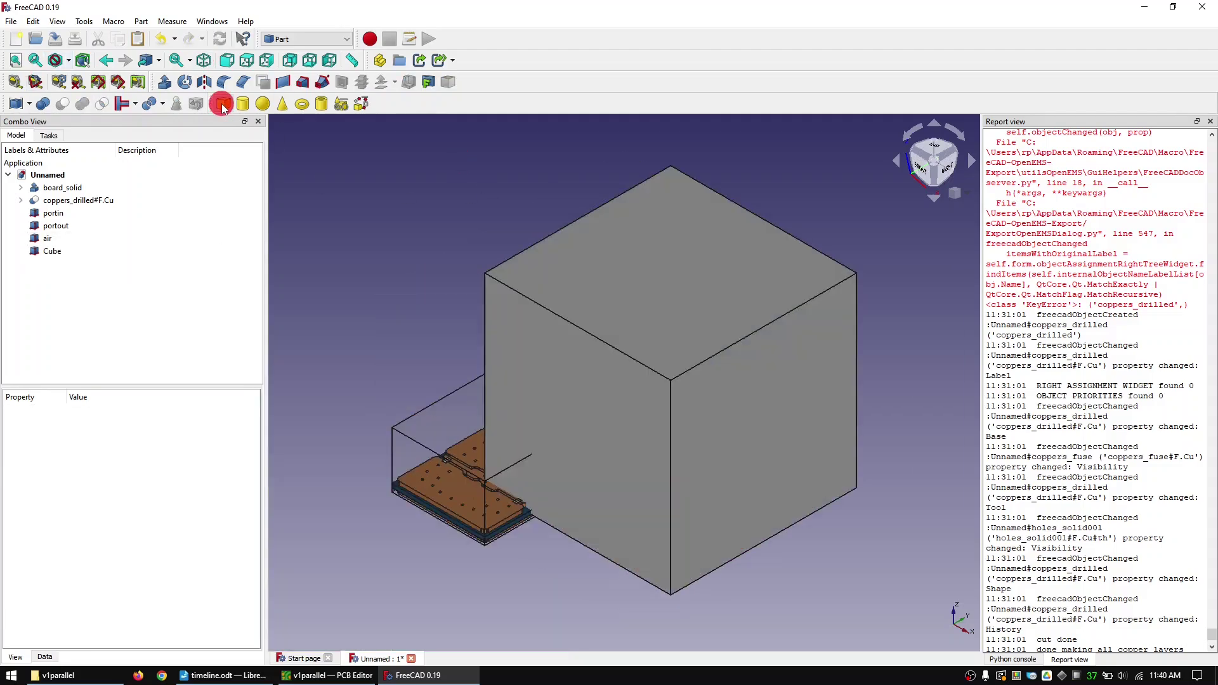
{"action": "left_click", "coordinate": [51, 252]}
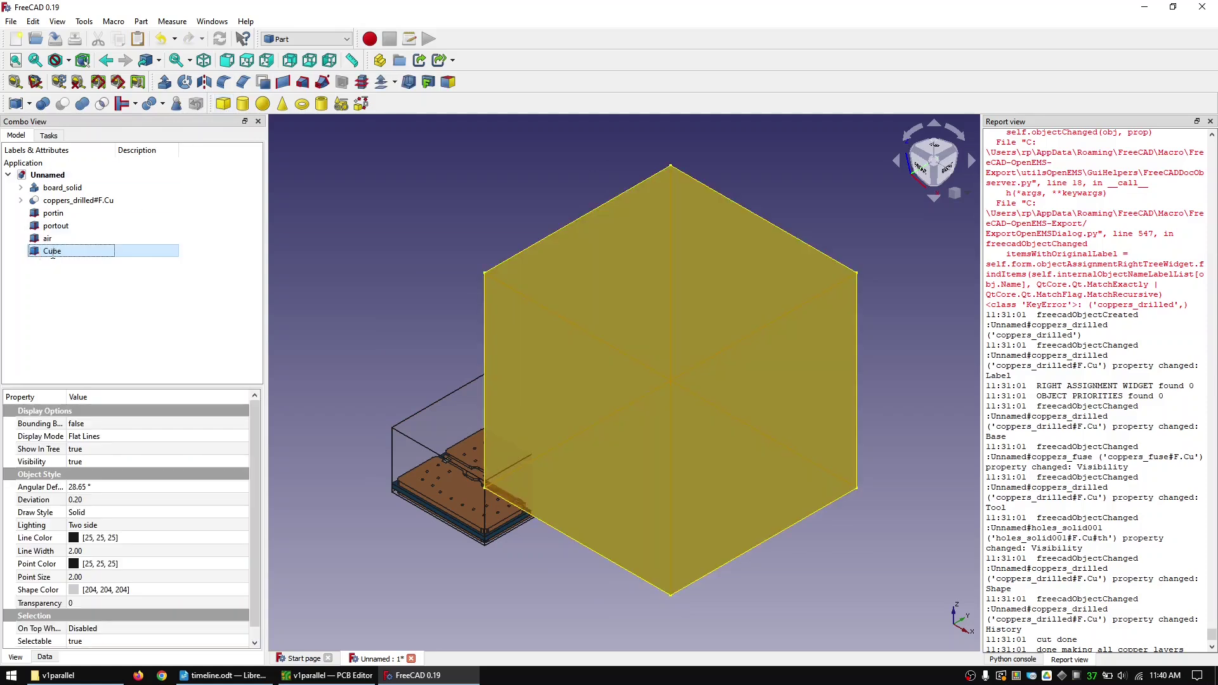
{"action": "left_click", "coordinate": [52, 252]}
{"action": "type", "text": "C1"}
{"action": "key", "text": "Return"}
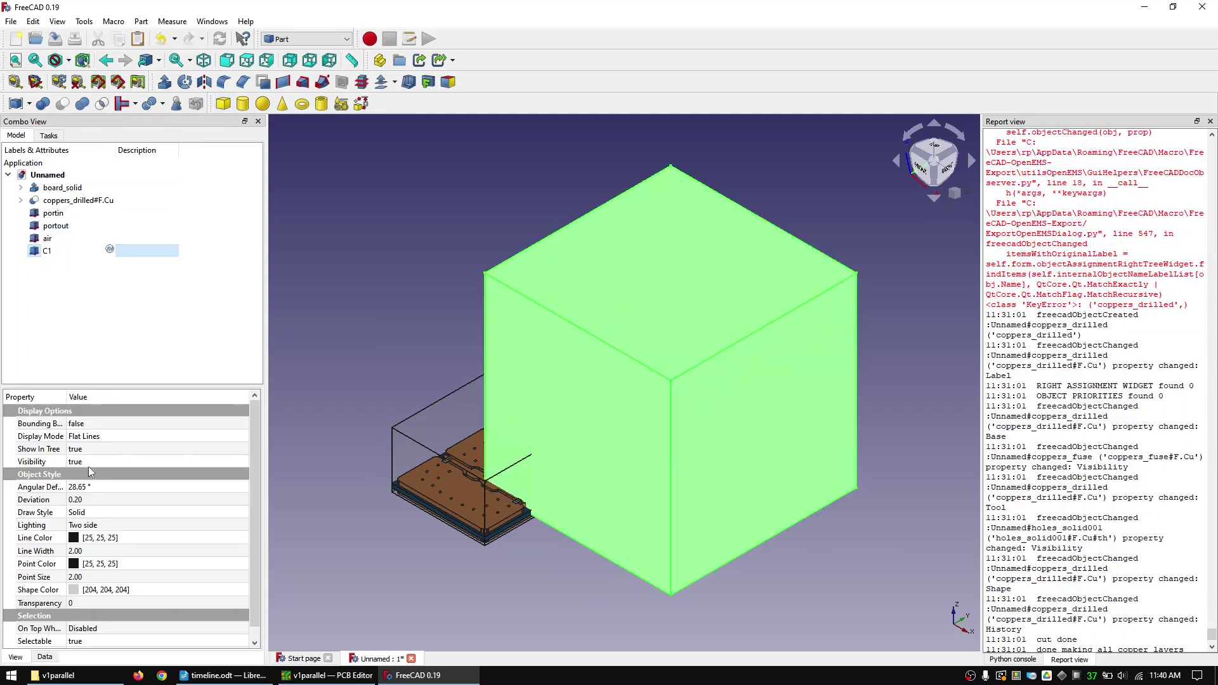
- Set C1's length 0.5, width 1 and height 0.5 mm
{"action": "left_click", "coordinate": [45, 656]}
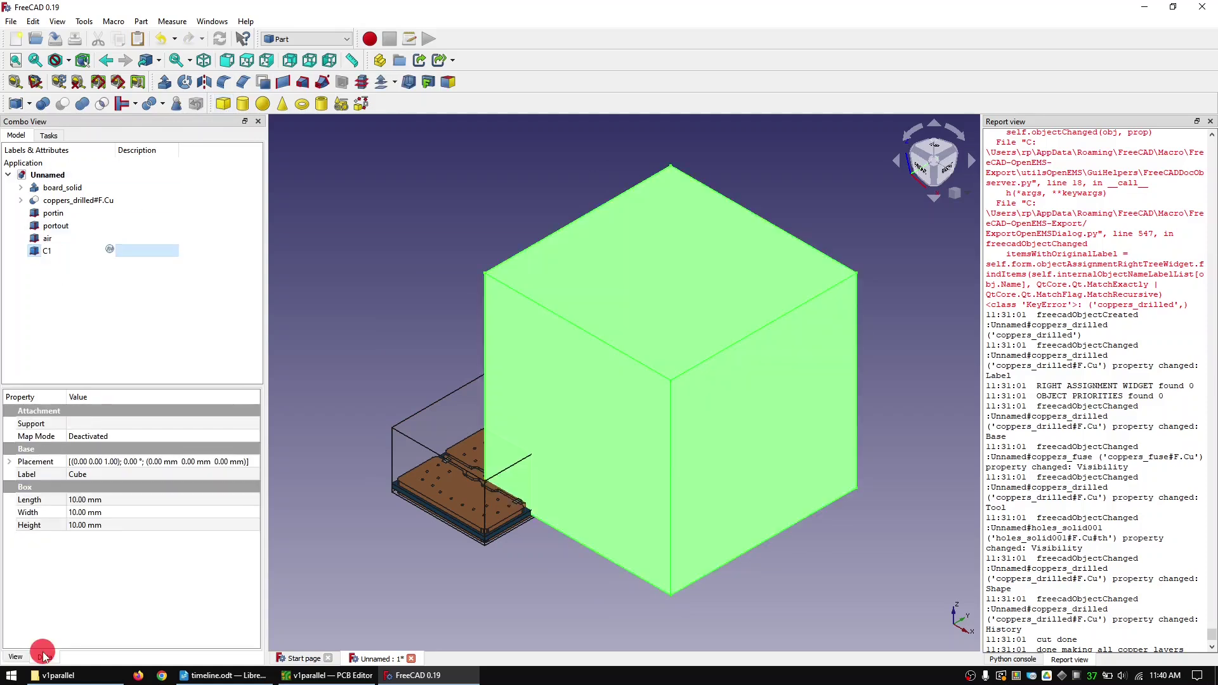
{"action": "left_click", "coordinate": [95, 499]}
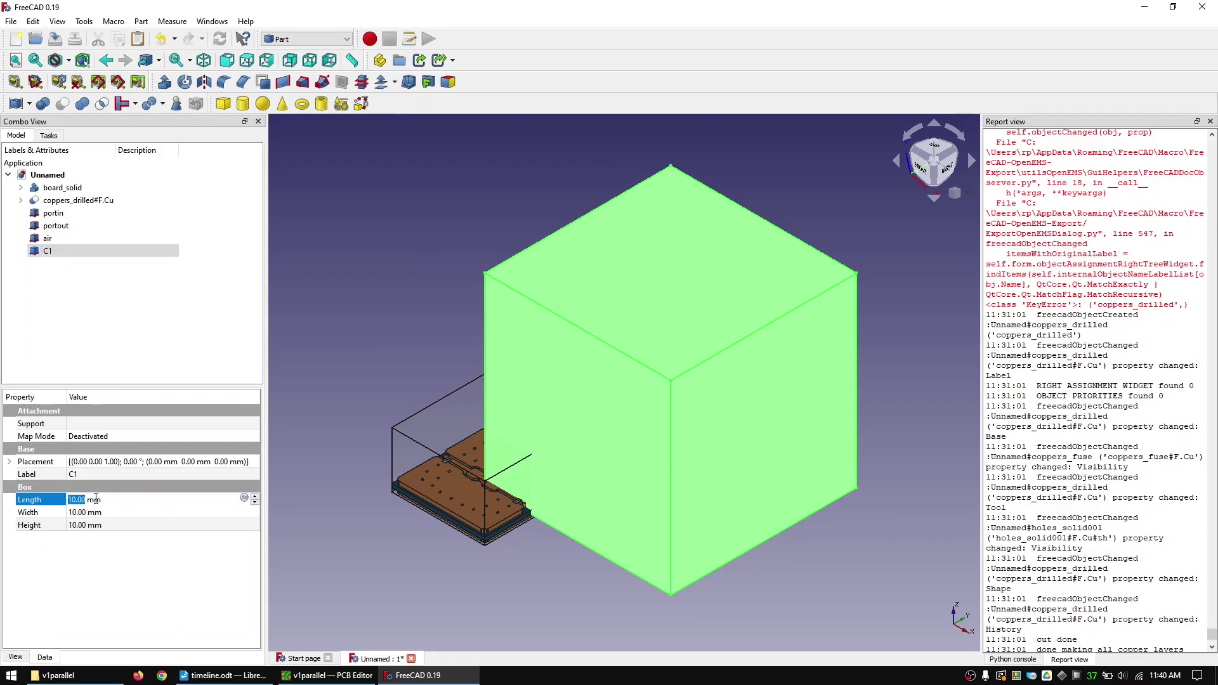
{"action": "type", "text": "0.5"}
{"action": "key", "text": "Tab"}
{"action": "type", "text": "0.1"}
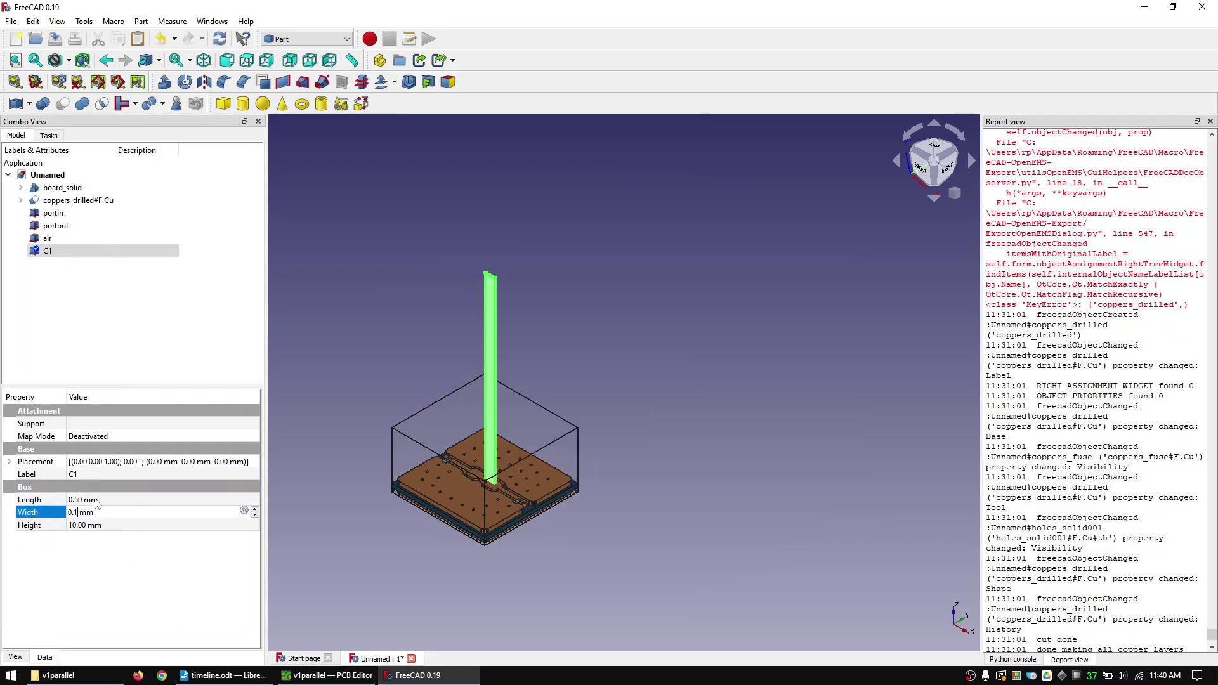
{"action": "key", "text": "BackSpace"}
{"action": "key", "text": "BackSpace"}
{"action": "key", "text": "BackSpace"}
{"action": "type", "text": "1"}
{"action": "key", "text": "Tab"}
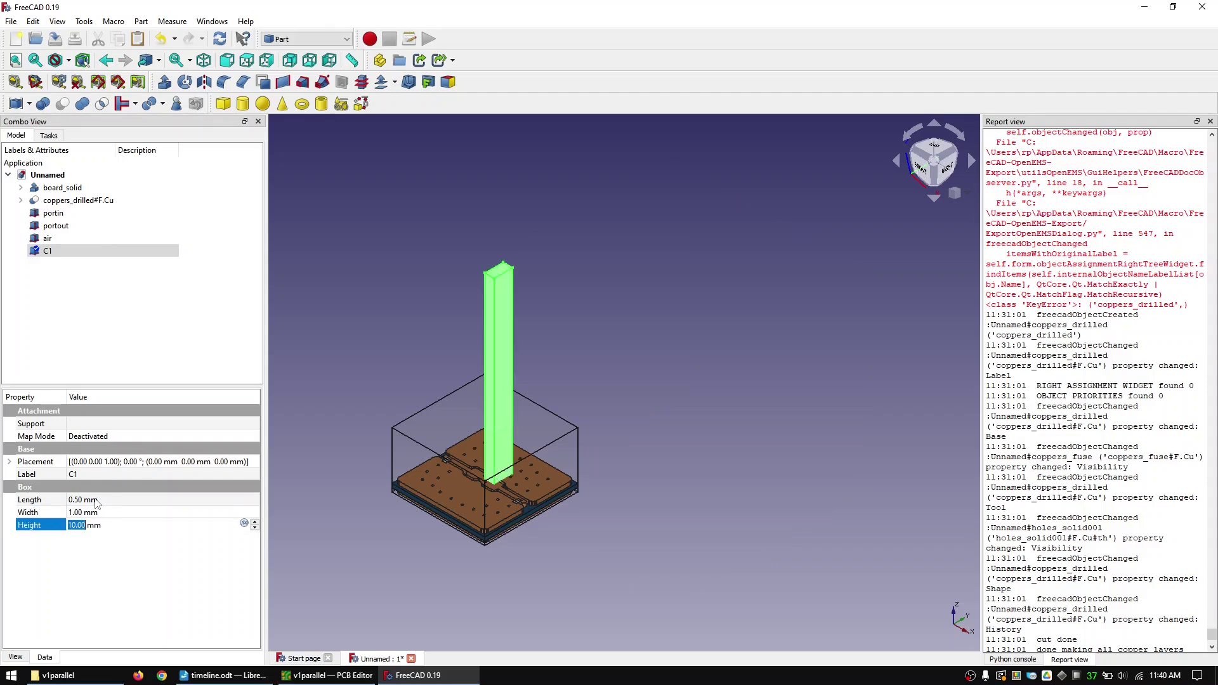
{"action": "key", "text": "BackSpace"}
{"action": "type", "text": "0.5"}
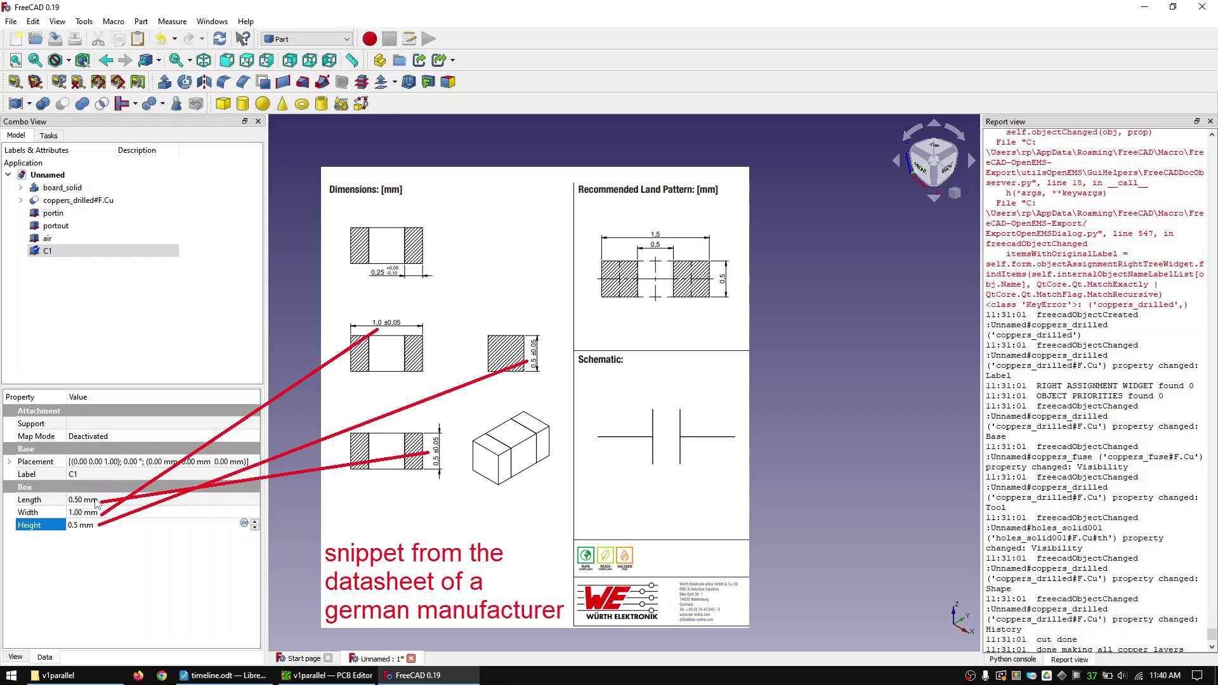
- Set C1's z position to 0.6 mm and fit the view
{"action": "left_click", "coordinate": [9, 462]}
{"action": "left_click", "coordinate": [23, 500]}
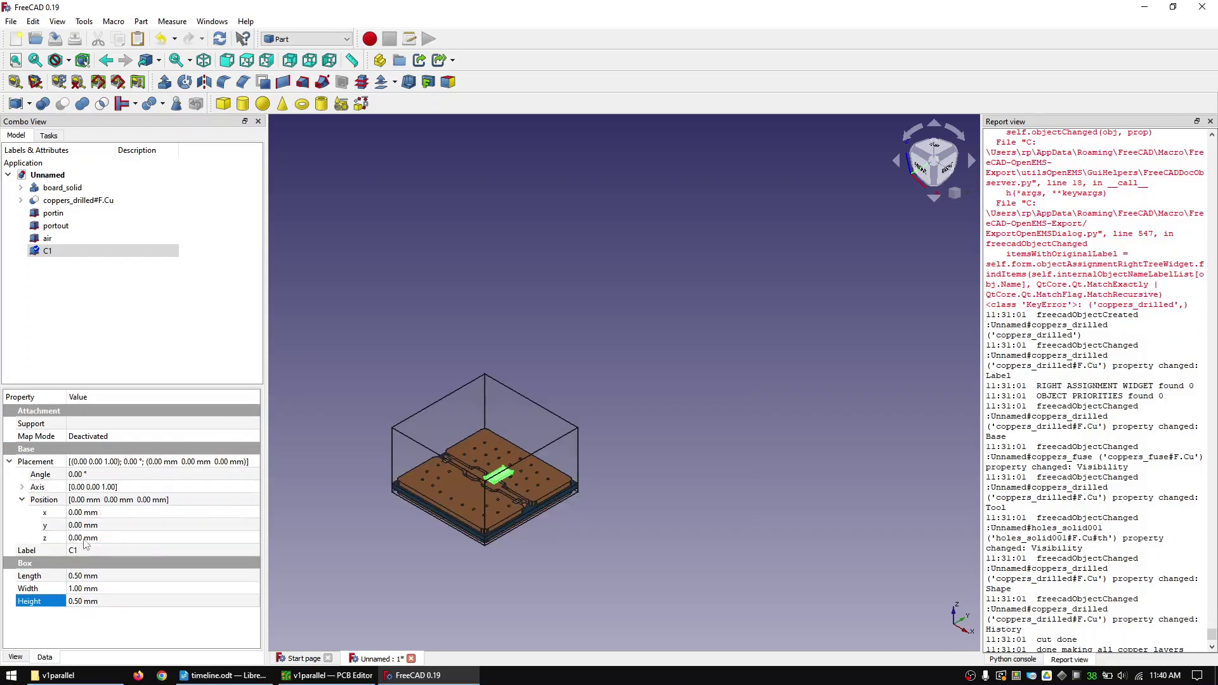
{"action": "left_click", "coordinate": [84, 538]}
{"action": "type", "text": "0.4"}
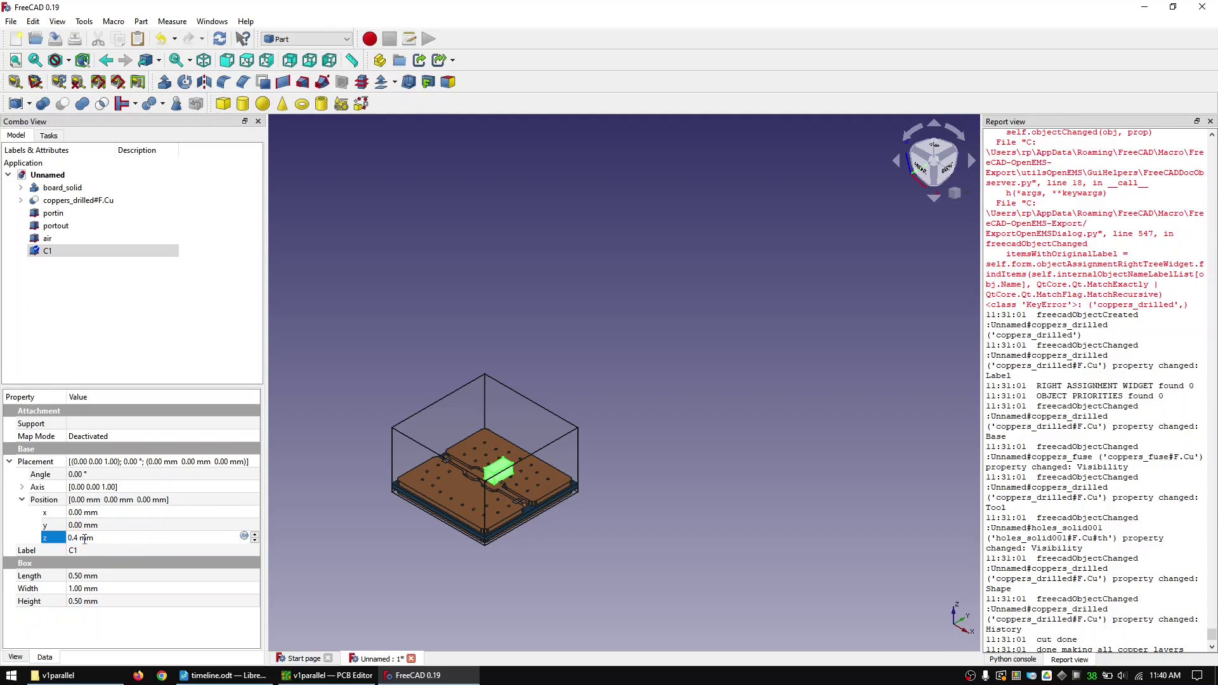
{"action": "key", "text": "BackSpace"}
{"action": "type", "text": "6"}
{"action": "left_click", "coordinate": [15, 60]}
- Set C1's y position to -1 mm and x position to -0.75 mm
{"action": "left_click", "coordinate": [168, 322]}
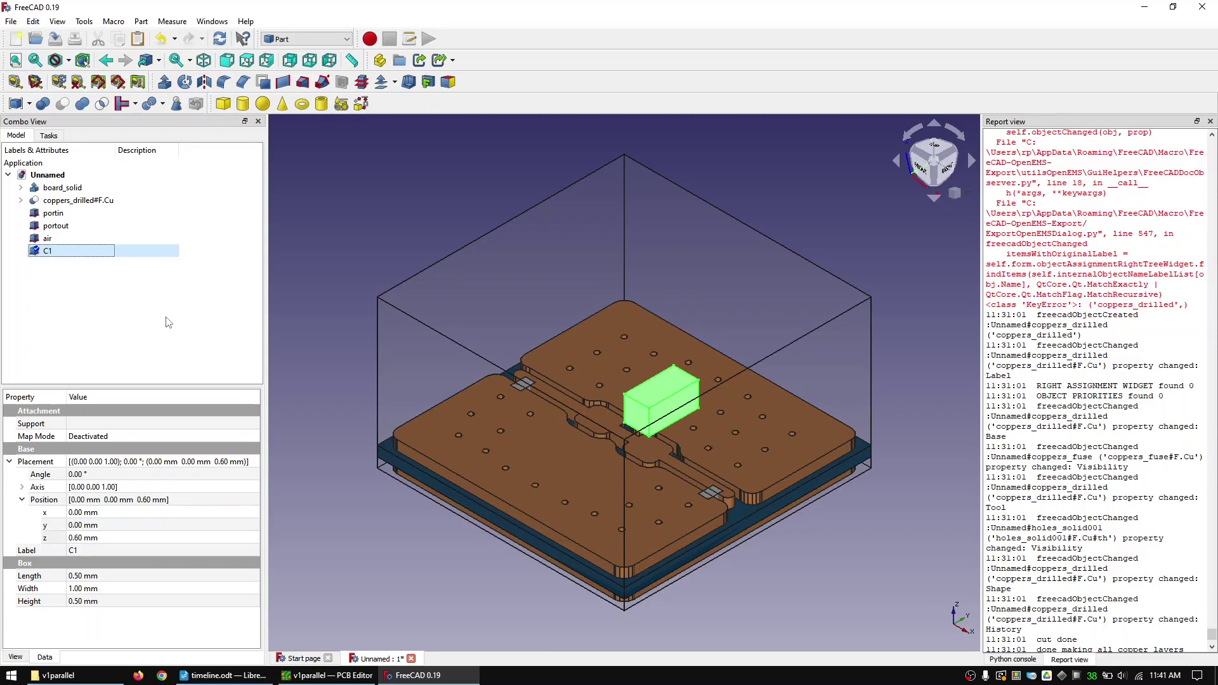
{"action": "left_click", "coordinate": [934, 152]}
{"action": "scroll", "coordinate": [656, 376], "scroll_direction": "up", "scroll_amount": 5}
{"action": "left_click", "coordinate": [89, 526]}
{"action": "type", "text": "-1"}
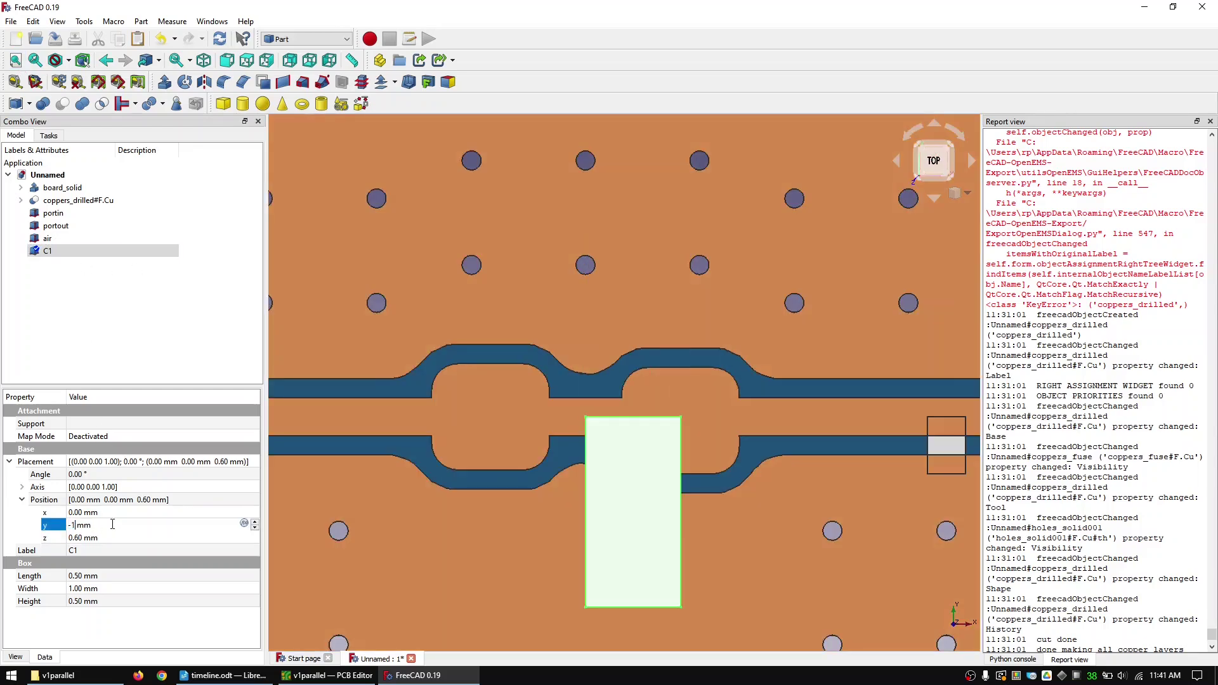
{"action": "key", "text": "shift+Tab"}
{"action": "type", "text": "-0.75"}
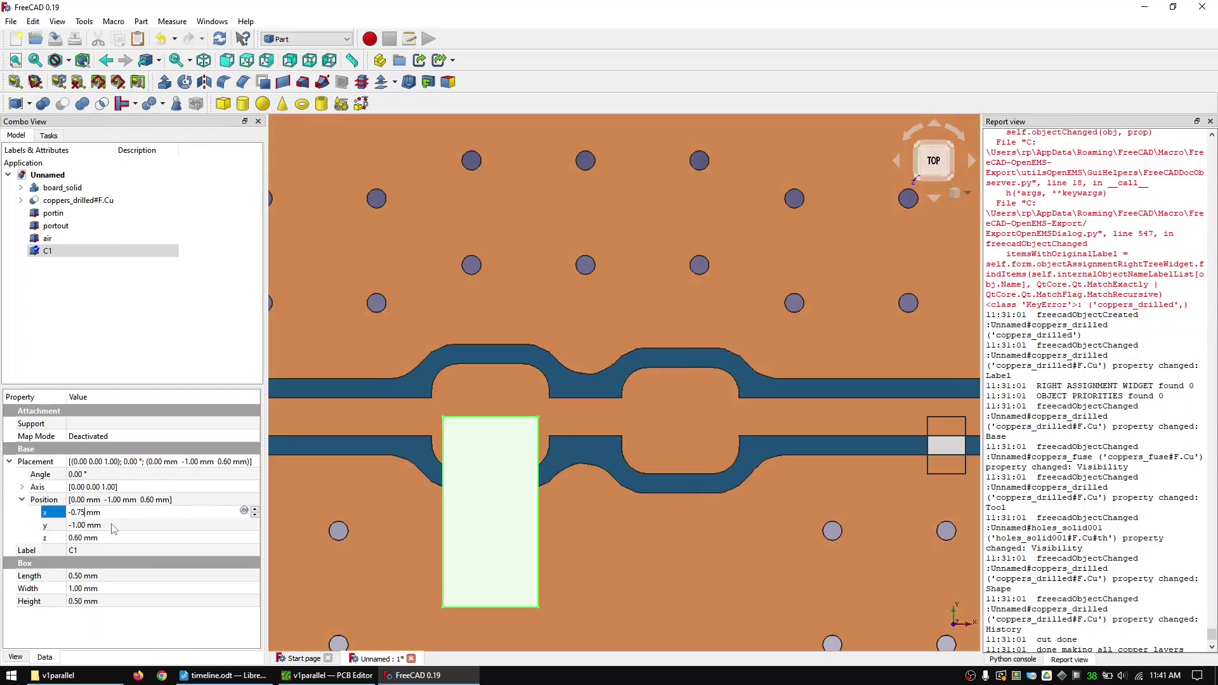
{"action": "key", "text": "Return"}
- Paste a copy of C1 as C2, shifted 1 mm to x 0.25 mm, then edit its width
{"action": "scroll", "coordinate": [552, 266], "scroll_direction": "down", "scroll_amount": 4}
{"action": "key", "text": "ctrl+c"}
{"action": "key", "text": "ctrl+v"}
{"action": "left_click", "coordinate": [86, 515]}
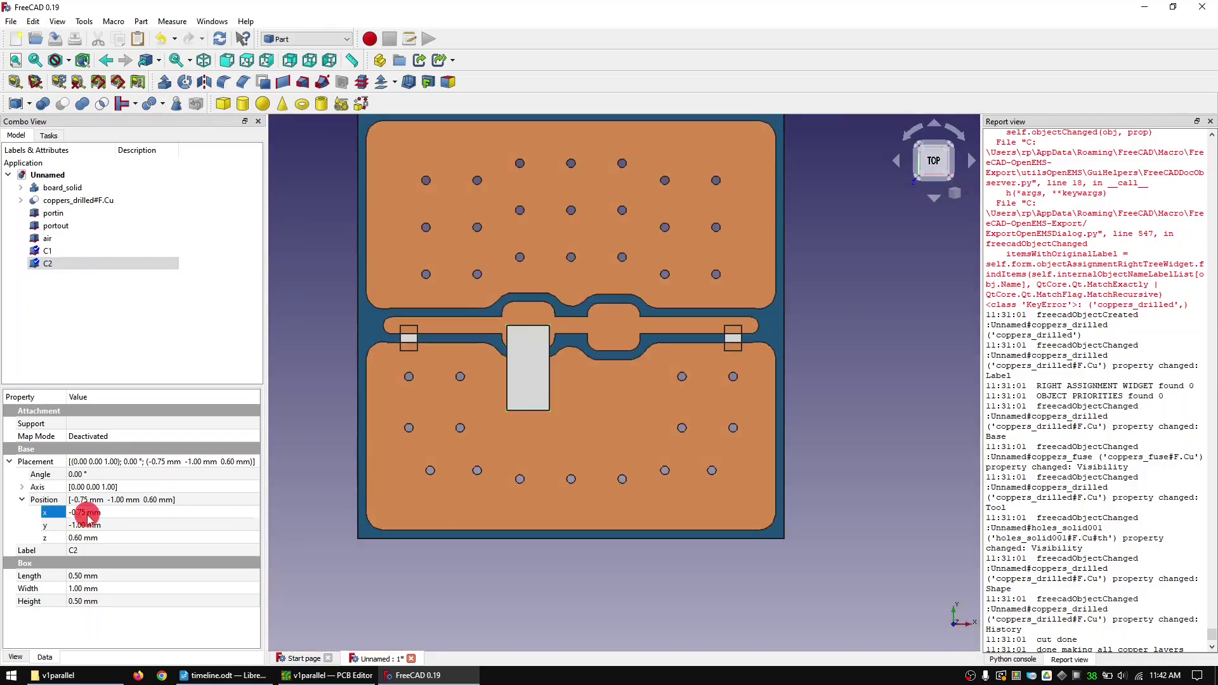
{"action": "key", "text": "Up"}
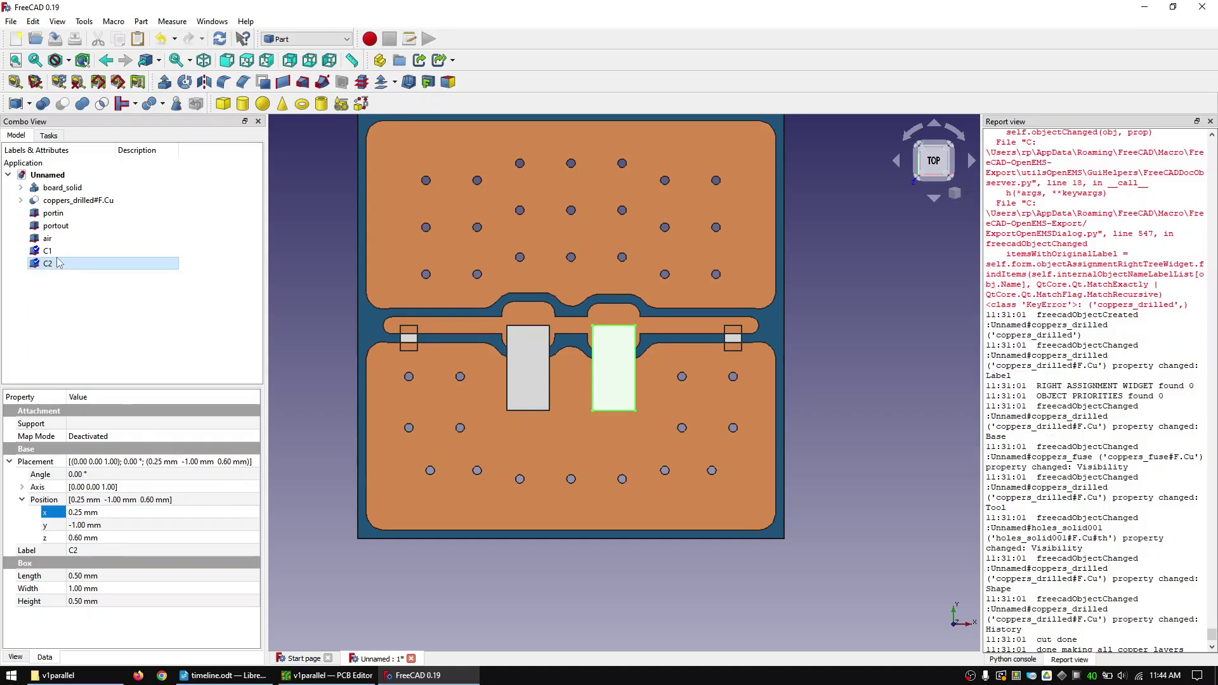
{"action": "left_click", "coordinate": [50, 260]}
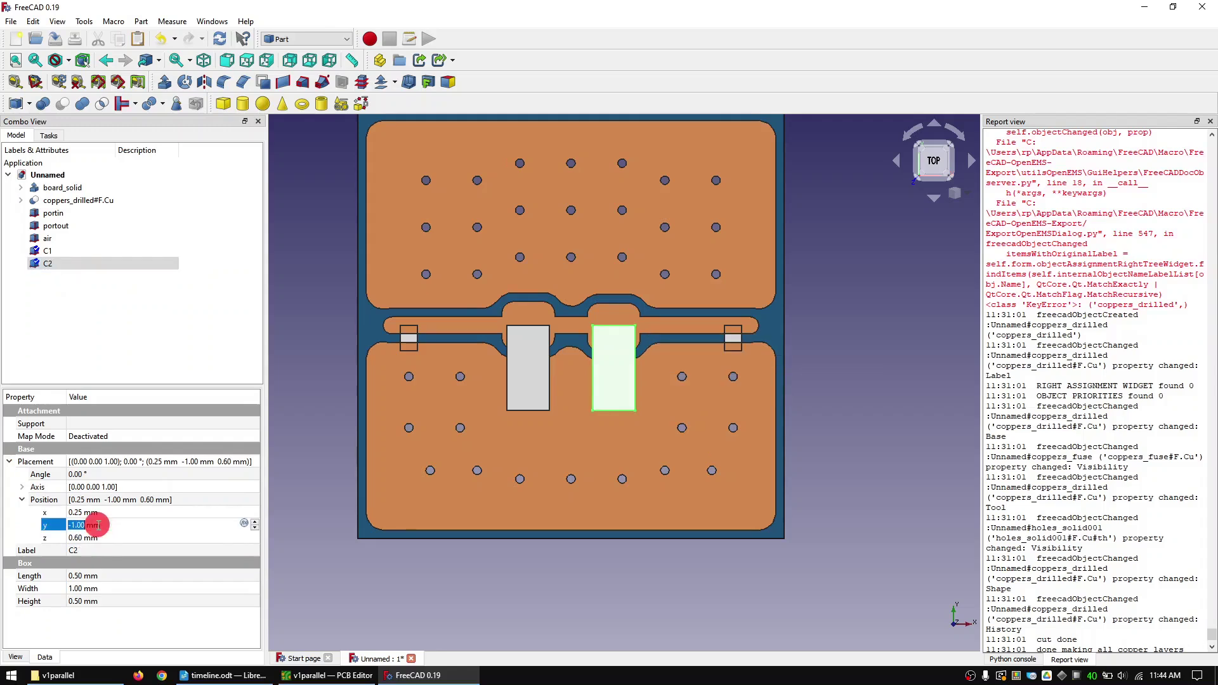
{"action": "left_click", "coordinate": [87, 588]}
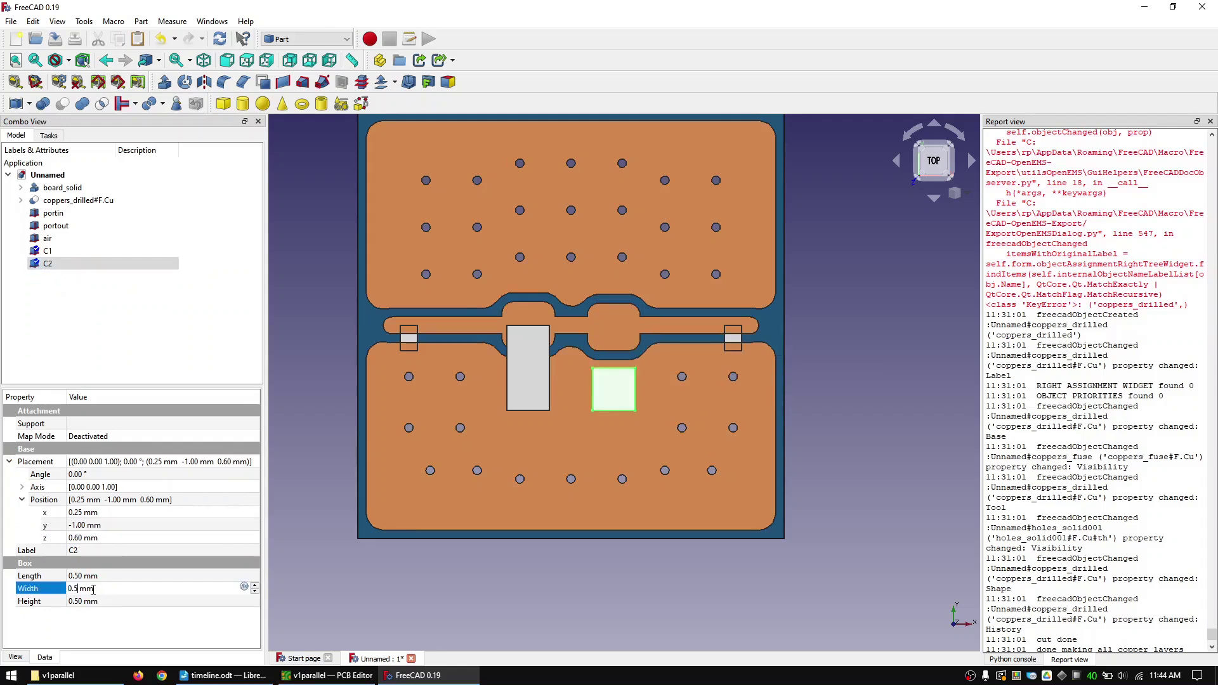
- Duplicate C2 as C2-series-resistance with y position -0.5 mm
{"action": "left_click_drag", "start_coordinate": [49, 263], "coordinate": [49, 275], "text": "ctrl"}
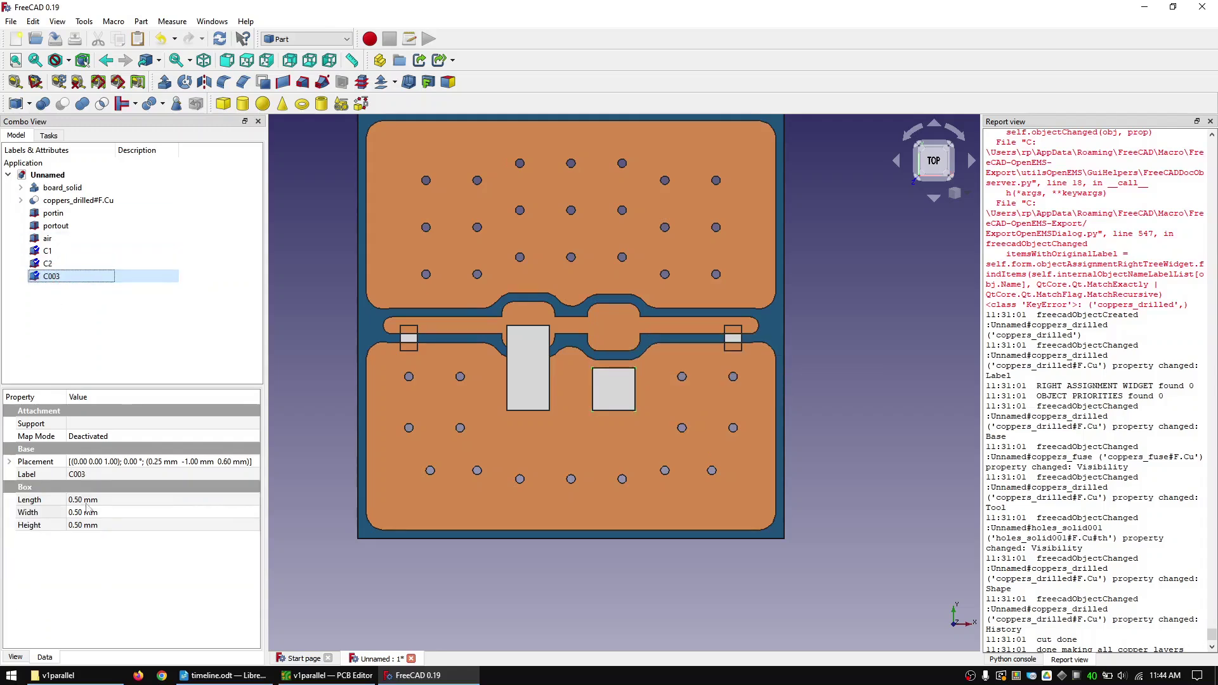
{"action": "left_click", "coordinate": [8, 461]}
{"action": "left_click", "coordinate": [22, 499]}
{"action": "left_click", "coordinate": [82, 524]}
{"action": "type", "text": "-0.5"}
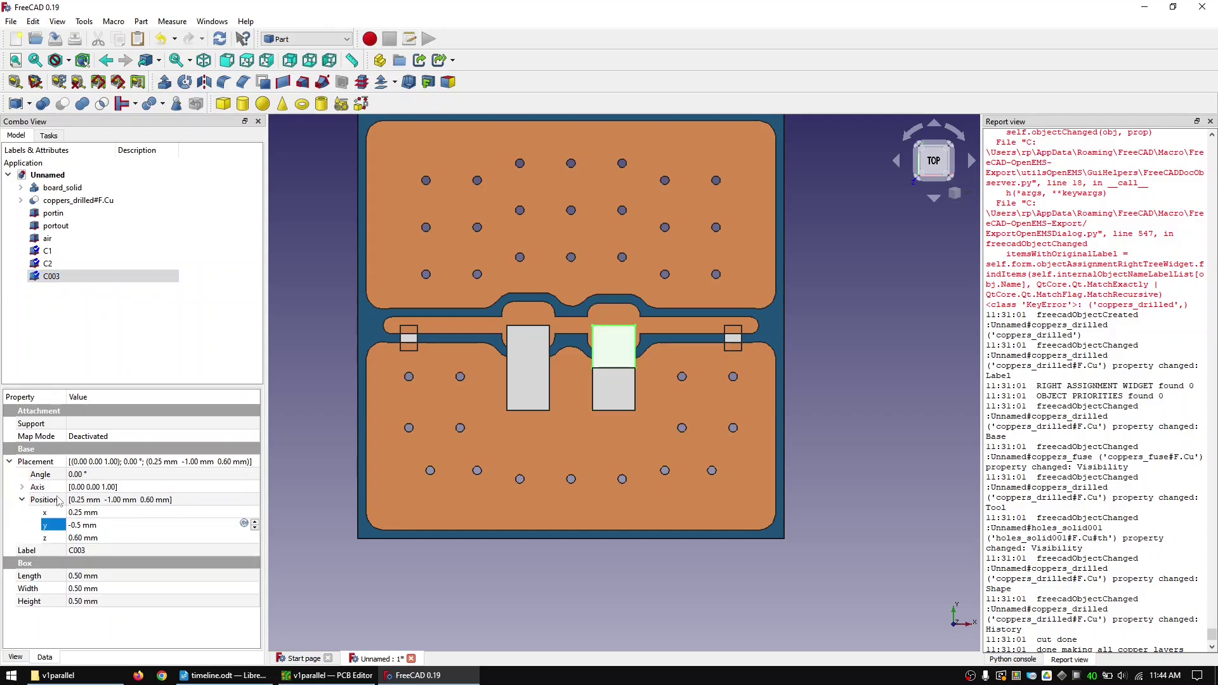
{"action": "left_click", "coordinate": [51, 277]}
{"action": "type", "text": "C2-series-resistance"}
{"action": "key", "text": "Return"}
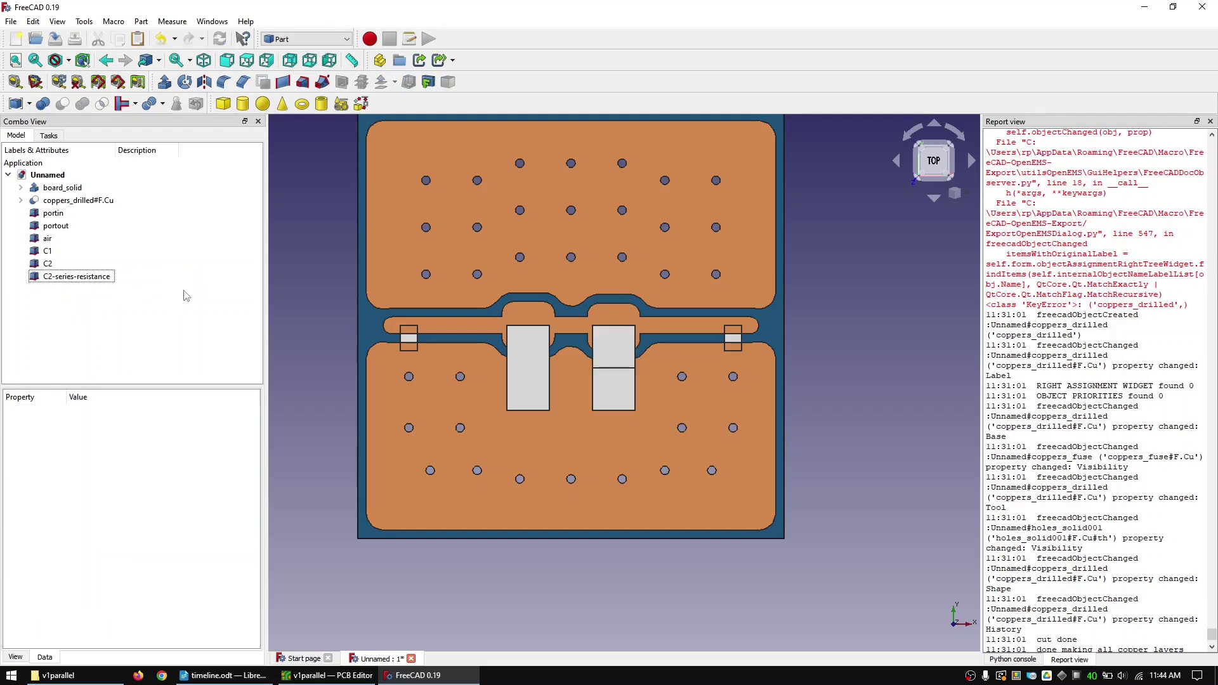
- Set the C1 block's width to 0.5 mm
{"action": "key", "text": "Up"}
{"action": "key", "text": "Up"}
{"action": "left_click", "coordinate": [95, 588]}
{"action": "type", "text": "0.5"}
- Duplicate C1 as C1-series-resistance with y position -0.5 mm
{"action": "left_click_drag", "start_coordinate": [48, 250], "coordinate": [54, 285], "text": "ctrl"}
{"action": "left_click", "coordinate": [58, 289]}
{"action": "type", "text": "C1-series-resistance"}
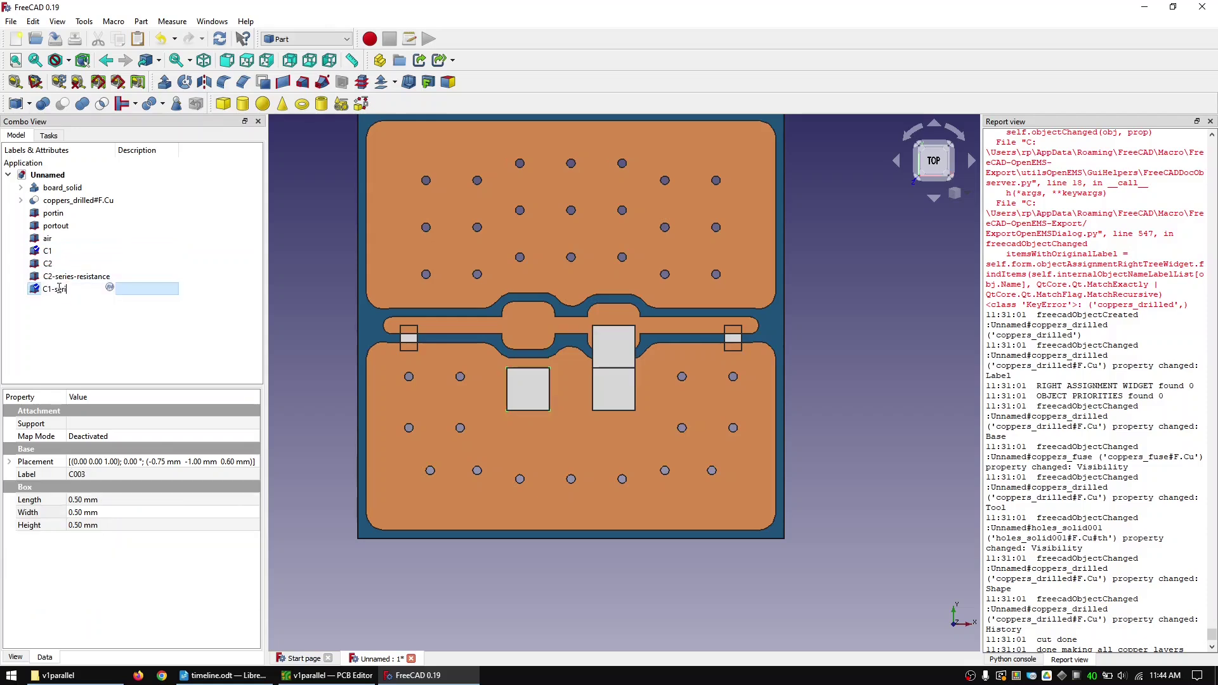
{"action": "key", "text": "Return"}
{"action": "left_click", "coordinate": [9, 461]}
{"action": "left_click", "coordinate": [22, 499]}
{"action": "left_click", "coordinate": [82, 525]}
{"action": "type", "text": "-0.5"}
{"action": "left_click", "coordinate": [109, 362]}
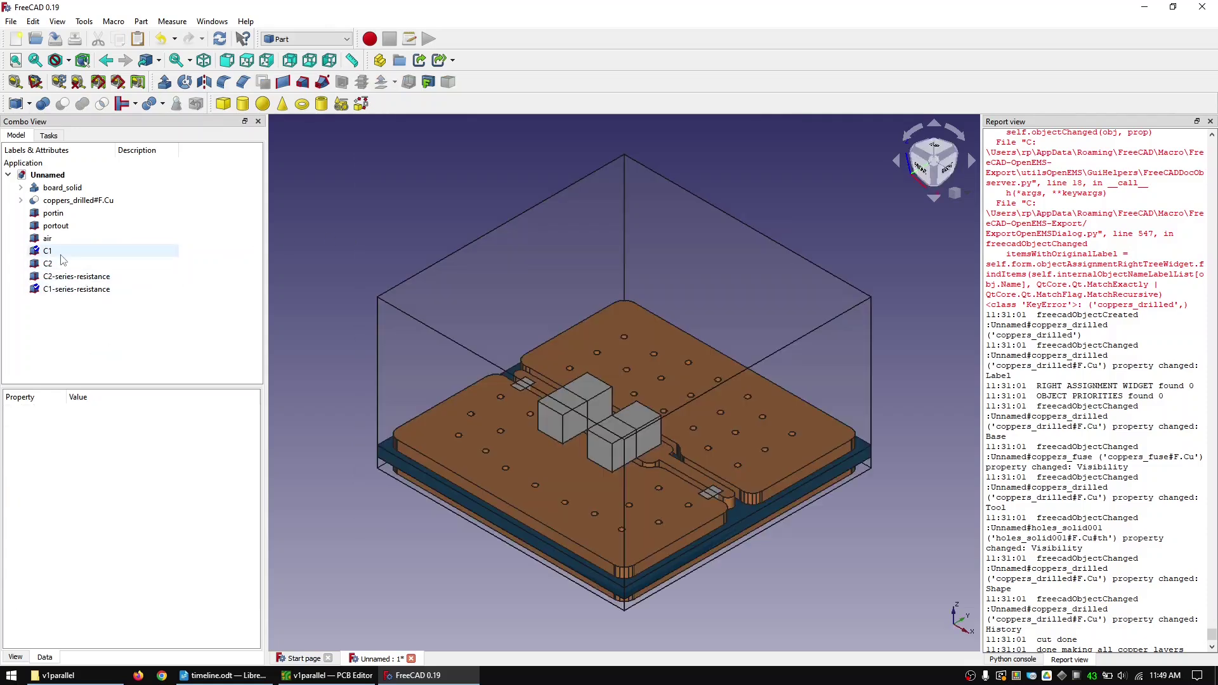
{"action": "left_click", "coordinate": [60, 254]}
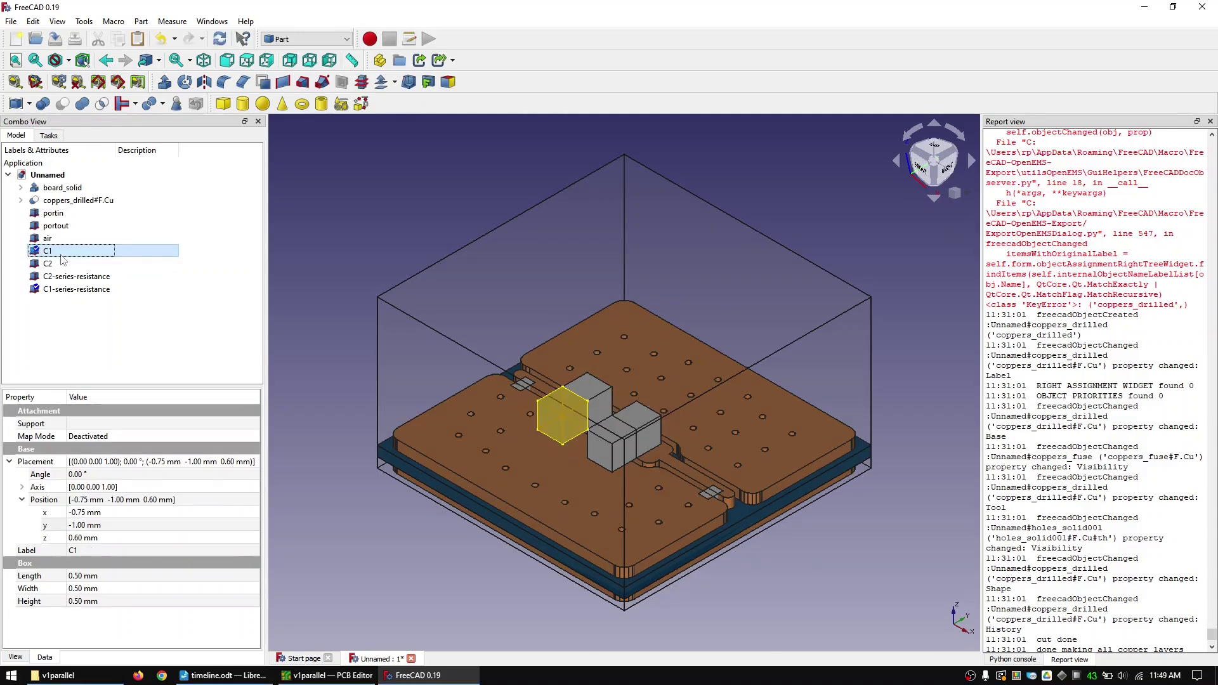
- Size the pad box to width 0.2 and height 0.7, placed at z 0.4 mm, y -1.2 mm
{"action": "left_click", "coordinate": [60, 299]}
{"action": "left_click", "coordinate": [74, 536]}
{"action": "type", "text": "0.4"}
{"action": "left_click", "coordinate": [82, 525]}
{"action": "type", "text": "-1.2"}
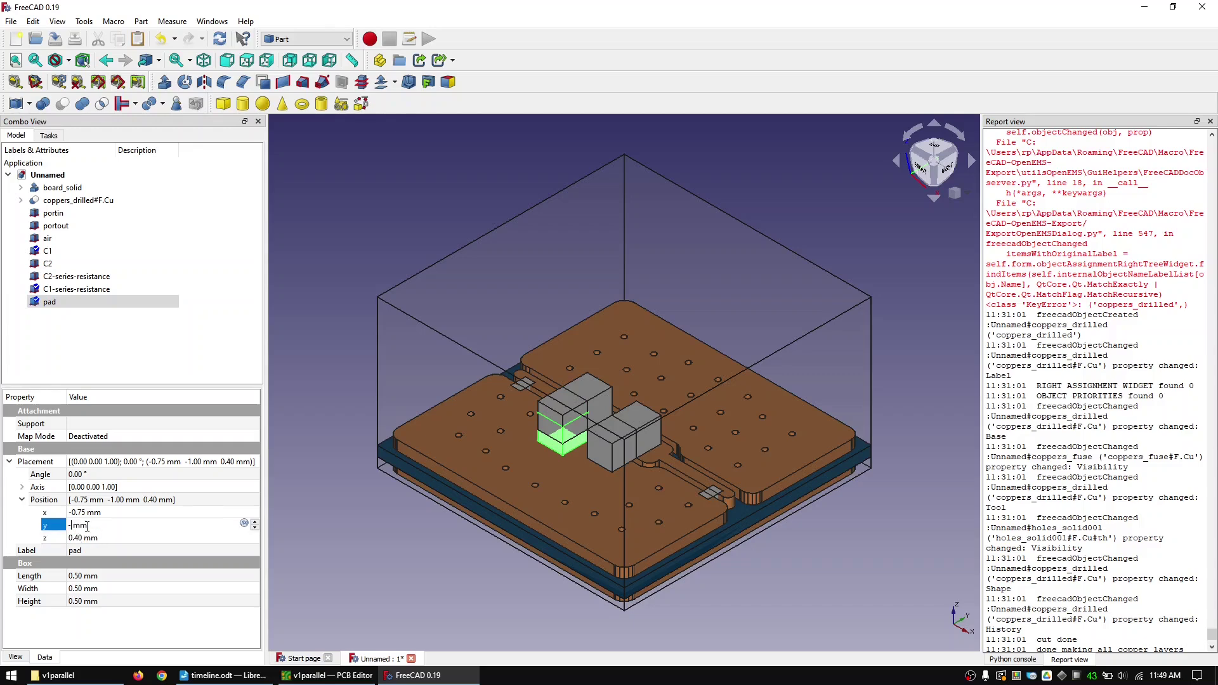
{"action": "left_click", "coordinate": [83, 588]}
{"action": "type", "text": "0.2"}
{"action": "left_click", "coordinate": [82, 601]}
{"action": "type", "text": "0.7"}
- Duplicate the pad into pad001–pad003, moving a copy to x 0.25 and adjusting pad002's y
{"action": "left_click", "coordinate": [49, 302]}
{"action": "key", "text": "ctrl+c"}
{"action": "key", "text": "ctrl+v"}
{"action": "left_click", "coordinate": [54, 314]}
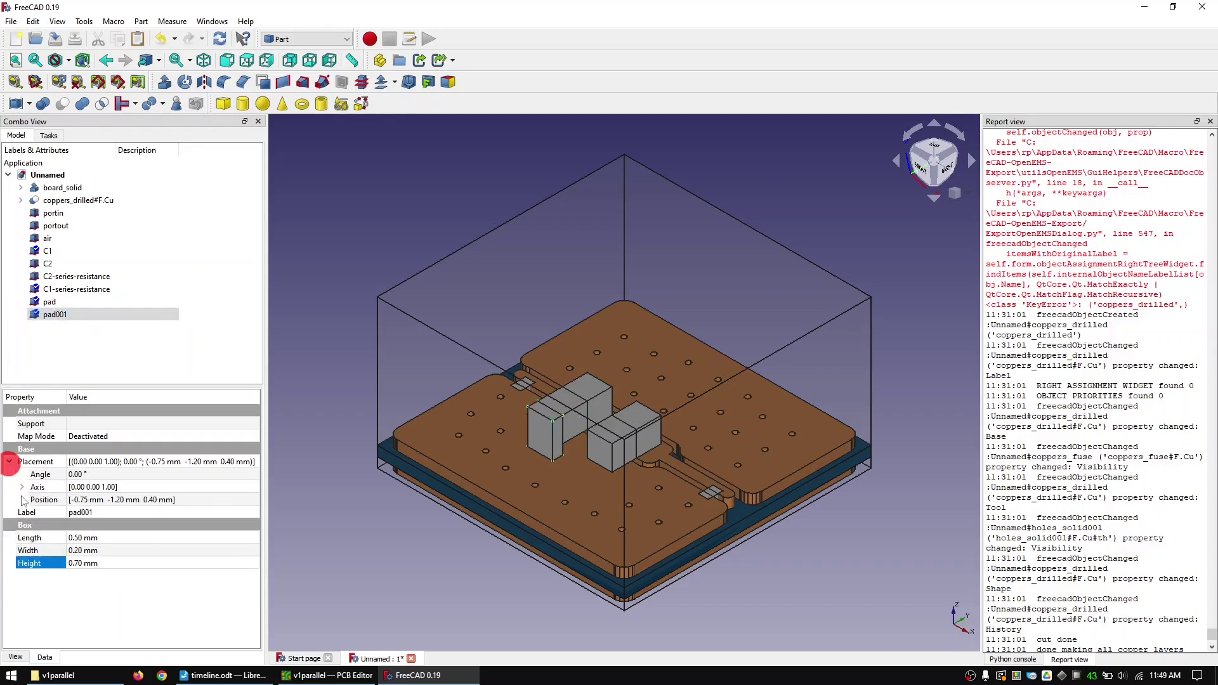
{"action": "left_click", "coordinate": [82, 512]}
{"action": "type", "text": "0.25"}
{"action": "key", "text": "ctrl+c"}
{"action": "key", "text": "ctrl+v"}
{"action": "key", "text": "ctrl+v"}
{"action": "left_click", "coordinate": [54, 327]}
{"action": "left_click", "coordinate": [82, 524]}
{"action": "key", "text": "Return"}
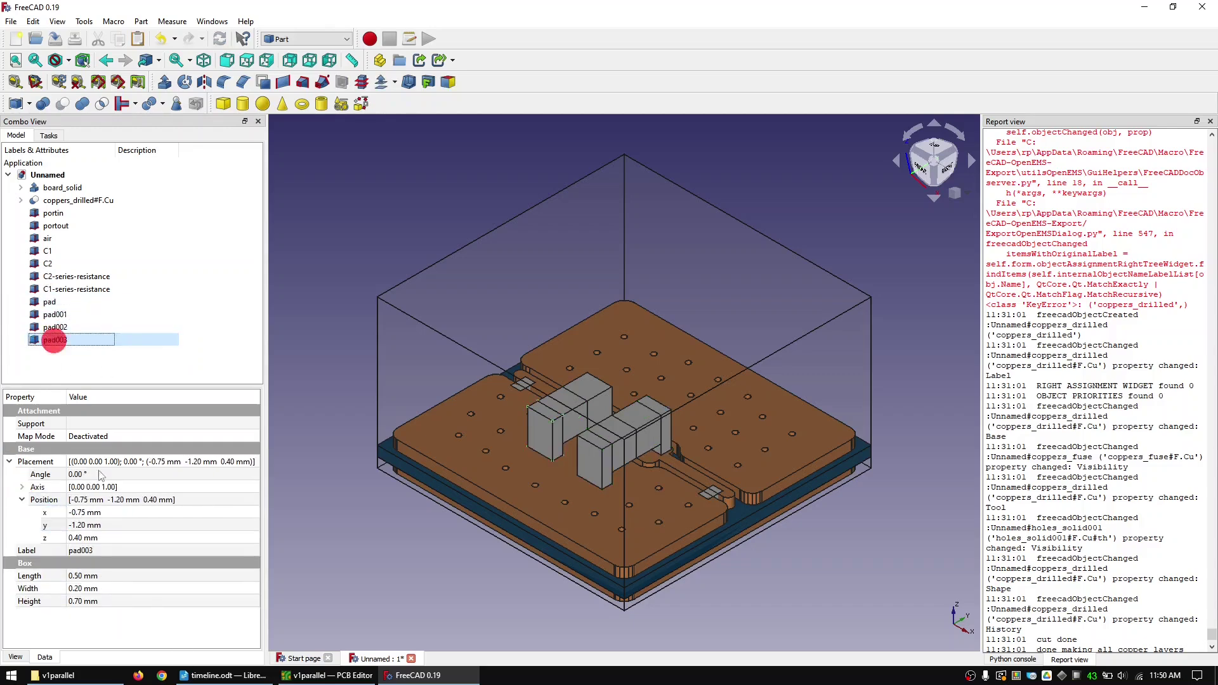
{"action": "left_click", "coordinate": [825, 188]}
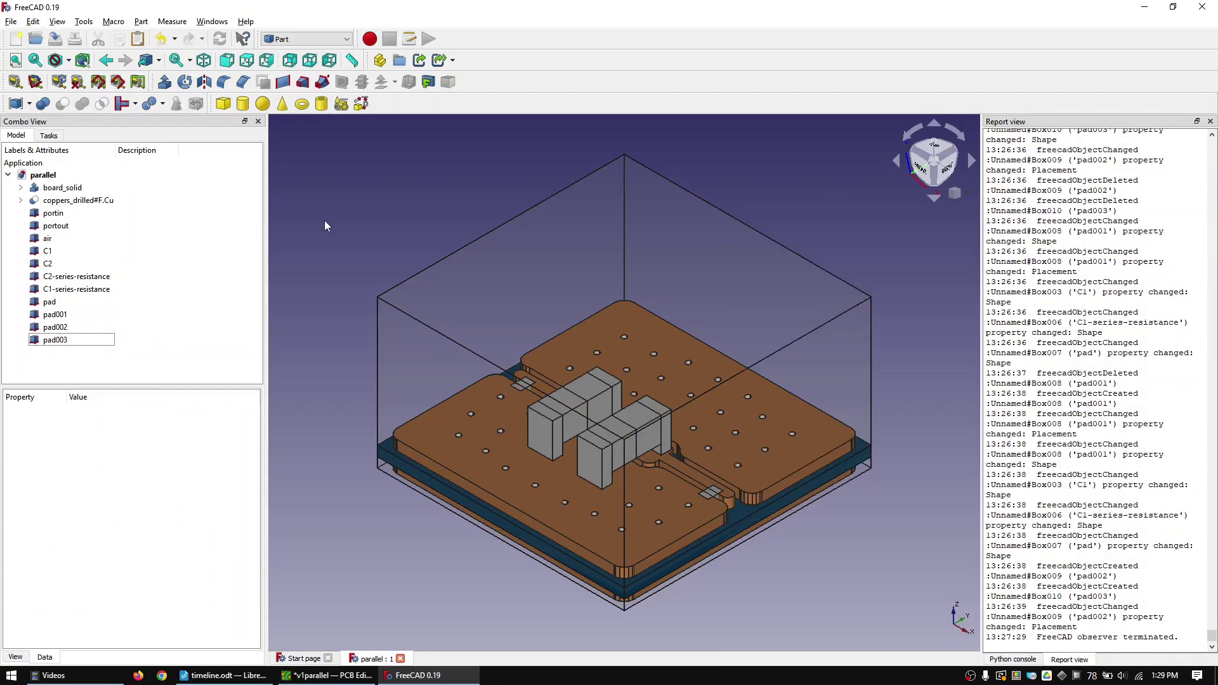
- Union coppers_fuse#F.Cu with holes_solid001#F.Cu#th into a new Fusion object
{"action": "left_click", "coordinate": [21, 200]}
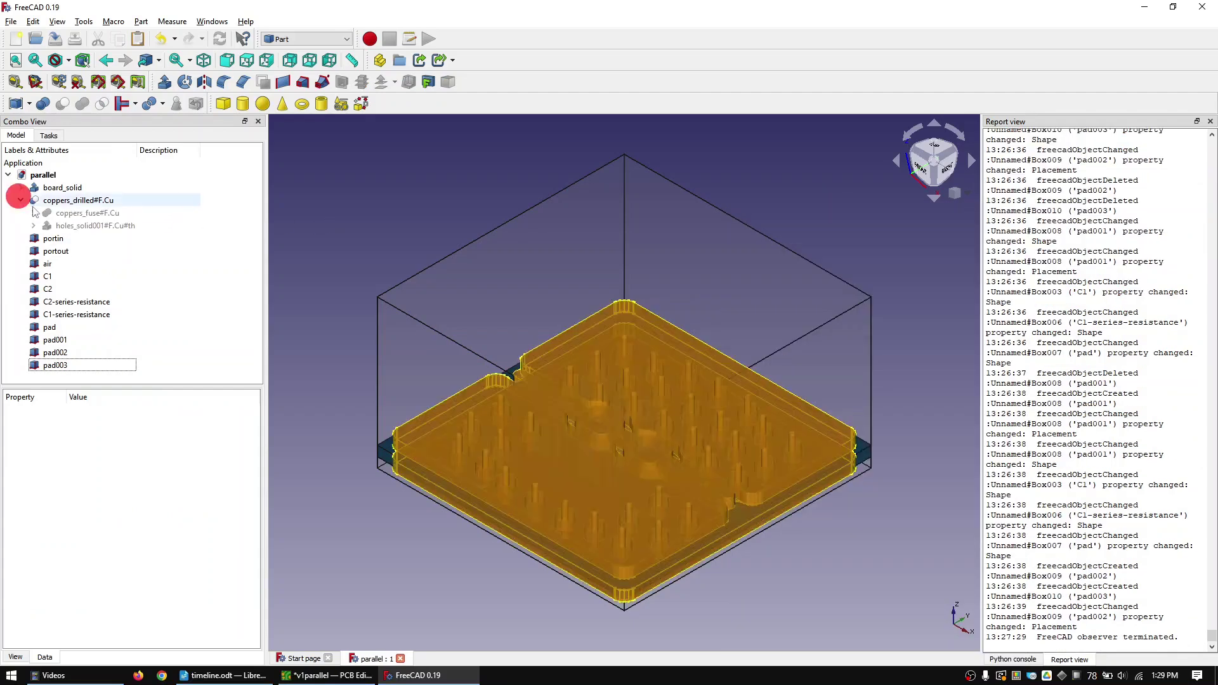
{"action": "left_click", "coordinate": [71, 214]}
{"action": "left_click", "coordinate": [87, 226], "text": "ctrl"}
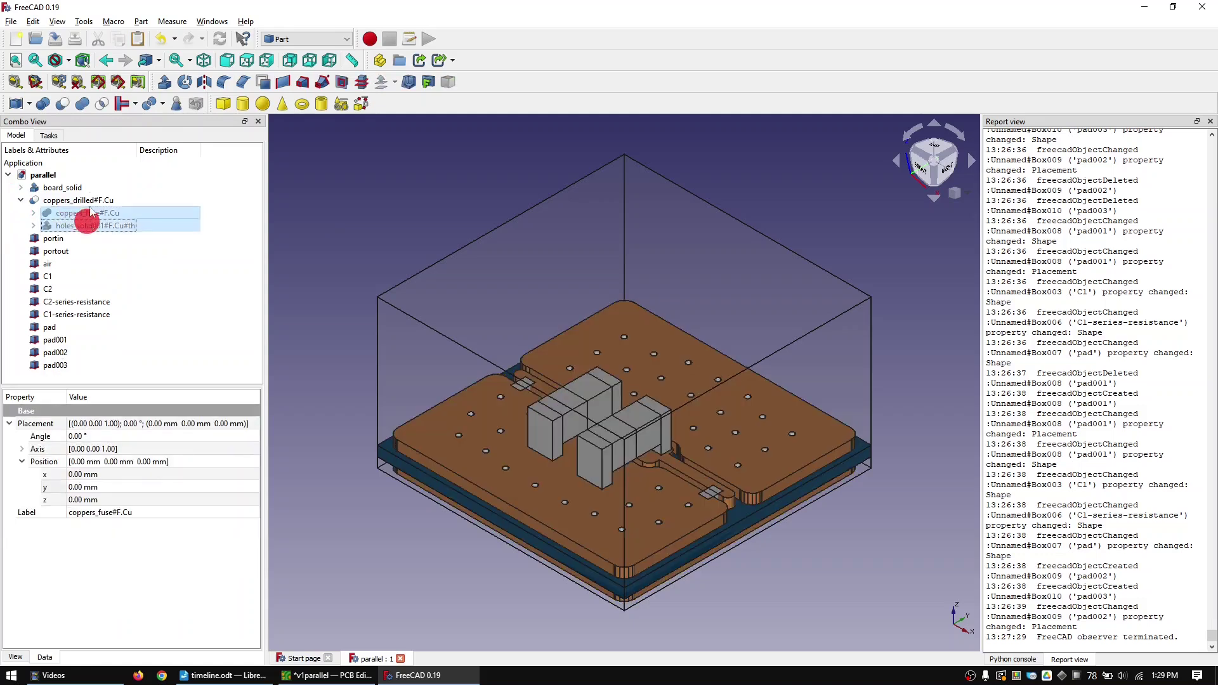
{"action": "left_click", "coordinate": [83, 103]}
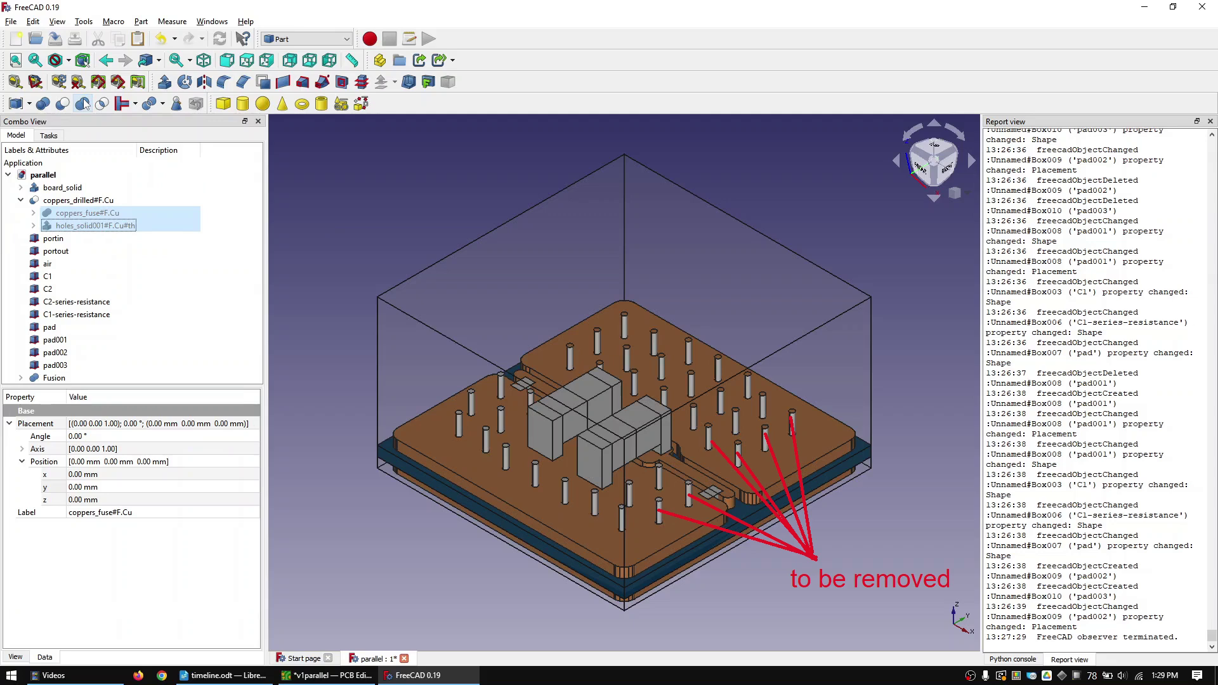
{"action": "left_click", "coordinate": [76, 354]}
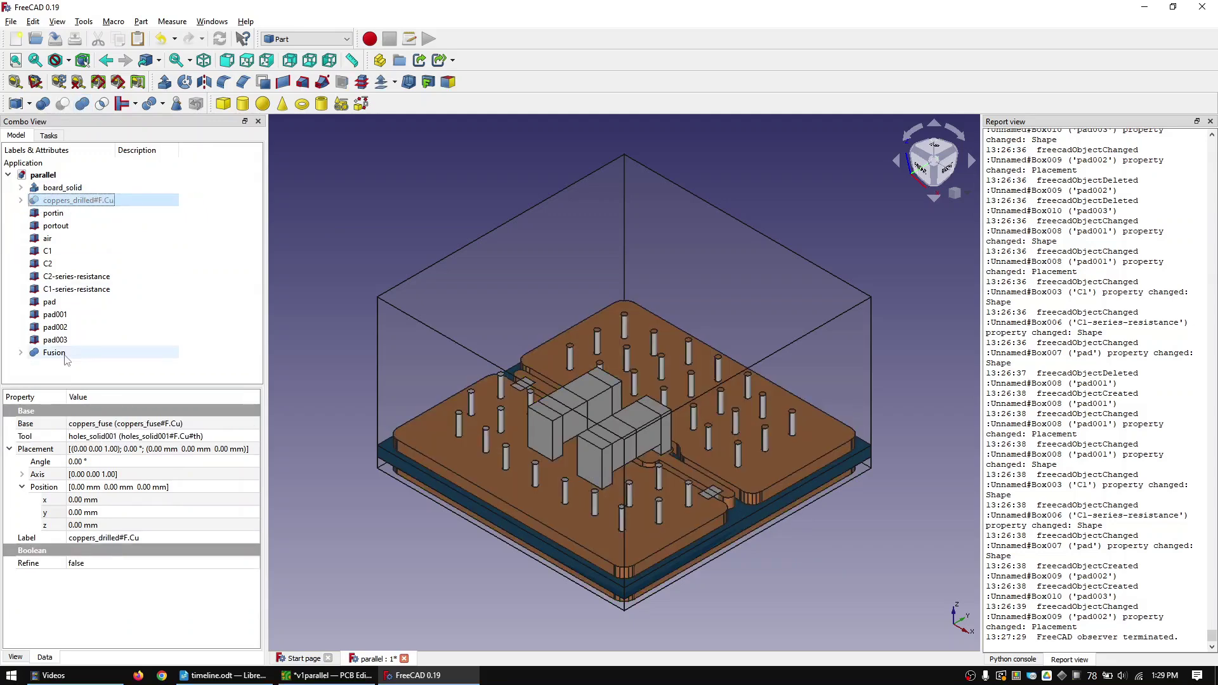
{"action": "left_click", "coordinate": [309, 303]}
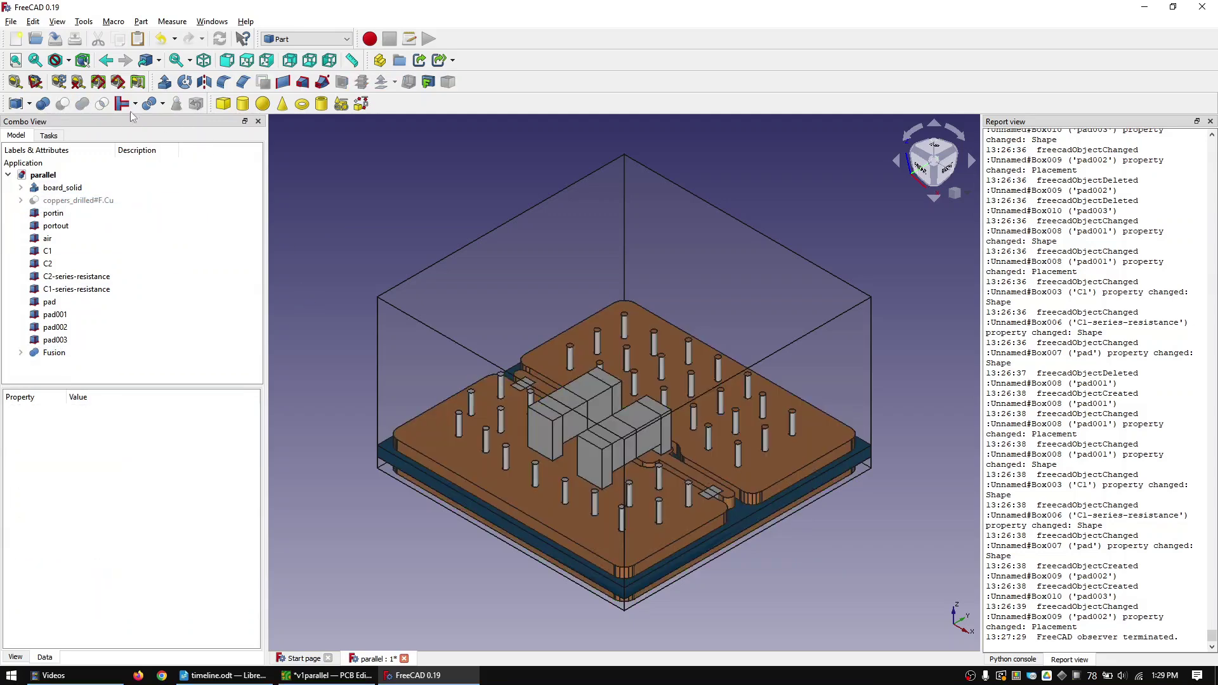
- Add a 10 mm cube positioned at x -4 mm, y -3 mm
{"action": "left_click", "coordinate": [223, 104]}
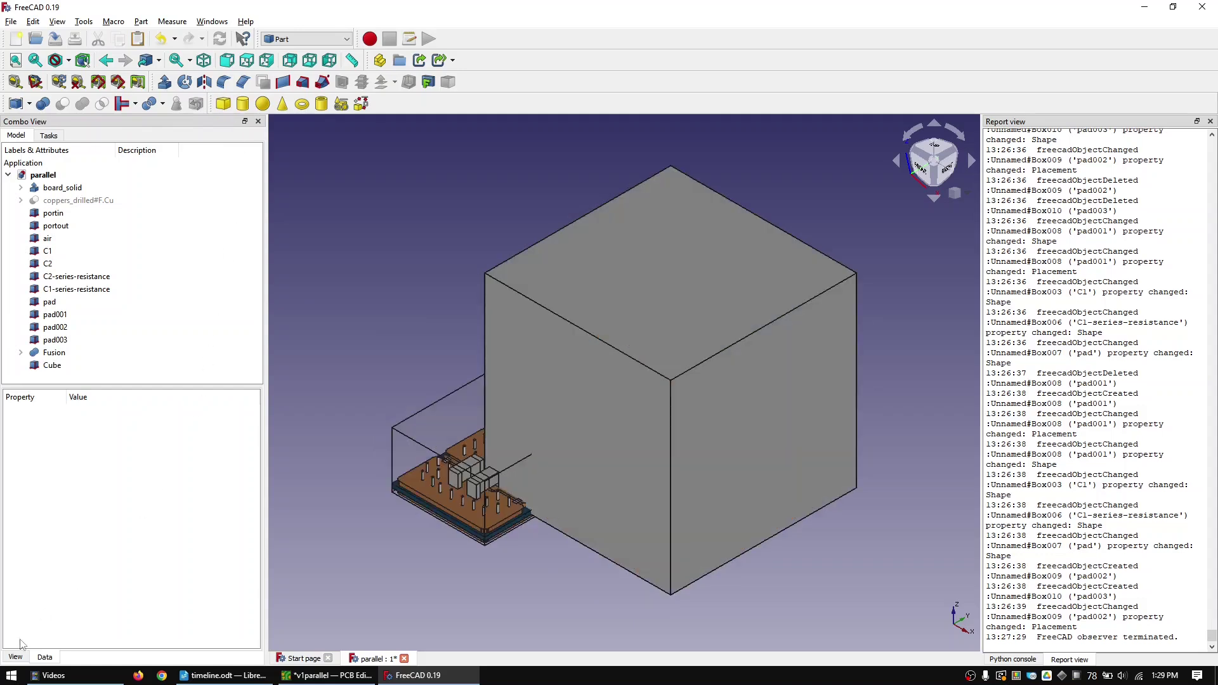
{"action": "left_click", "coordinate": [55, 365]}
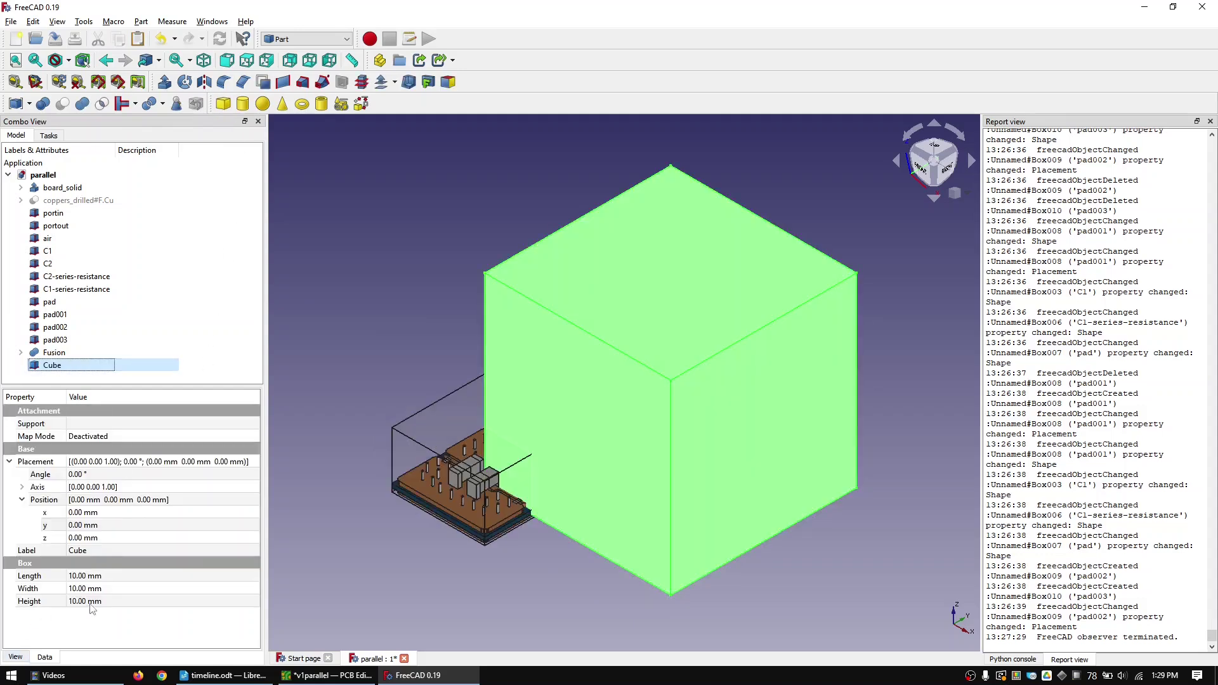
{"action": "left_click", "coordinate": [99, 575]}
{"action": "left_click", "coordinate": [83, 512]}
{"action": "type", "text": "-4"}
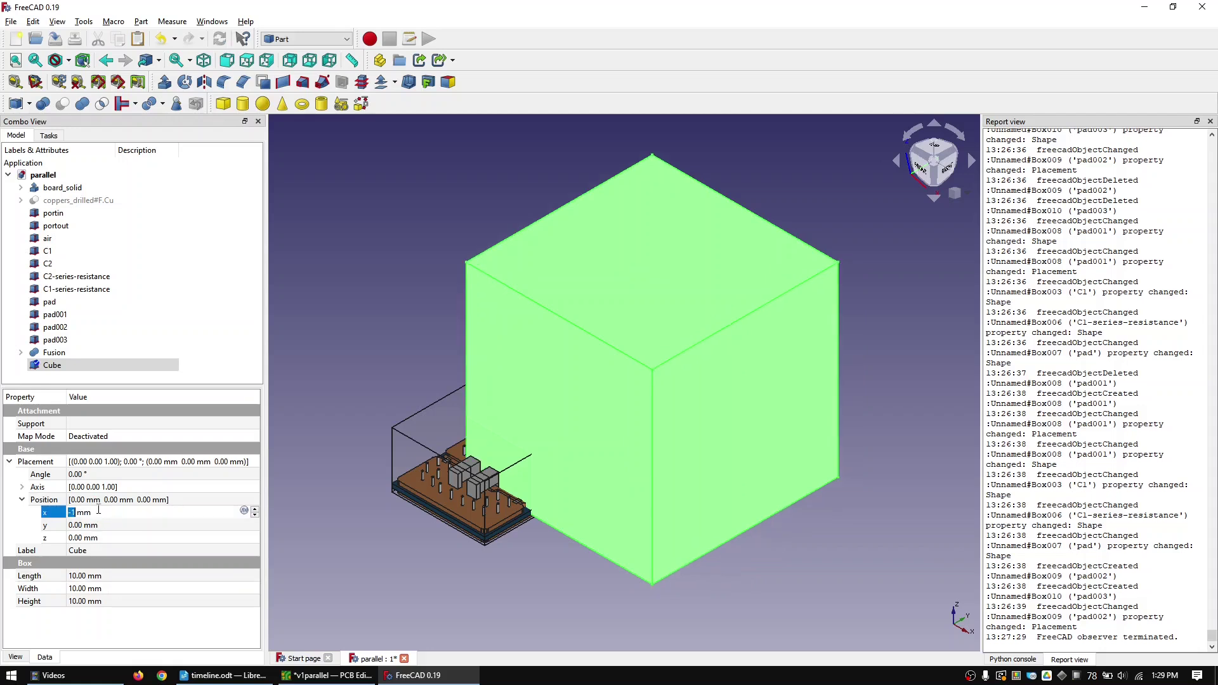
{"action": "left_click", "coordinate": [83, 525]}
{"action": "type", "text": "-3"}
{"action": "key", "text": "Return"}
{"action": "key", "text": "1"}
{"action": "left_click", "coordinate": [116, 537]}
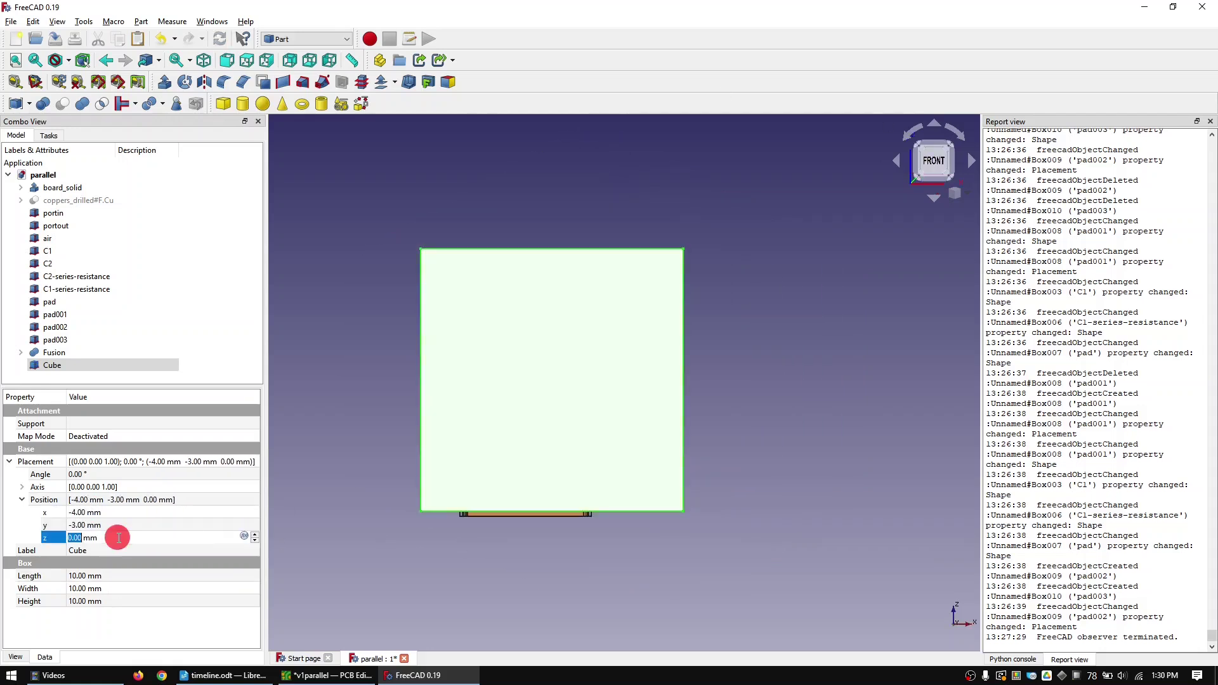
{"action": "scroll", "coordinate": [448, 502], "scroll_direction": "up", "scroll_amount": 5}
{"action": "left_click", "coordinate": [160, 373]}
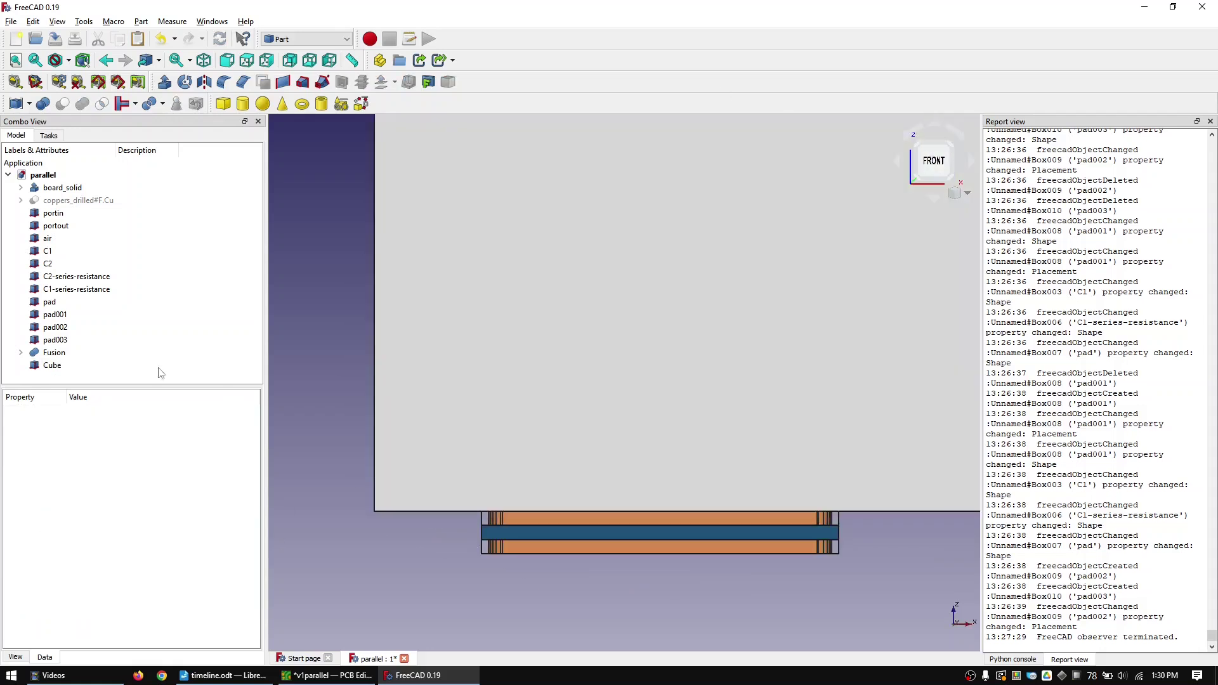
- Cut the cube out of the Fusion object and fit the isometric view
{"action": "left_click", "coordinate": [55, 354]}
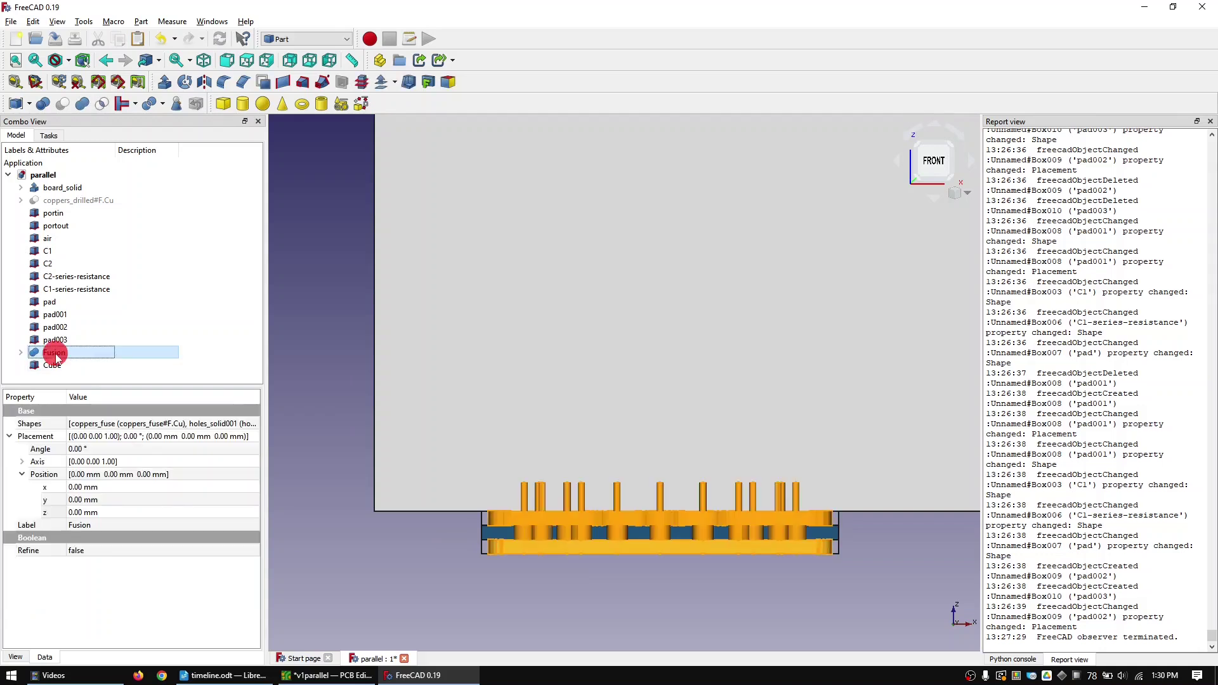
{"action": "left_click", "coordinate": [53, 364], "text": "ctrl"}
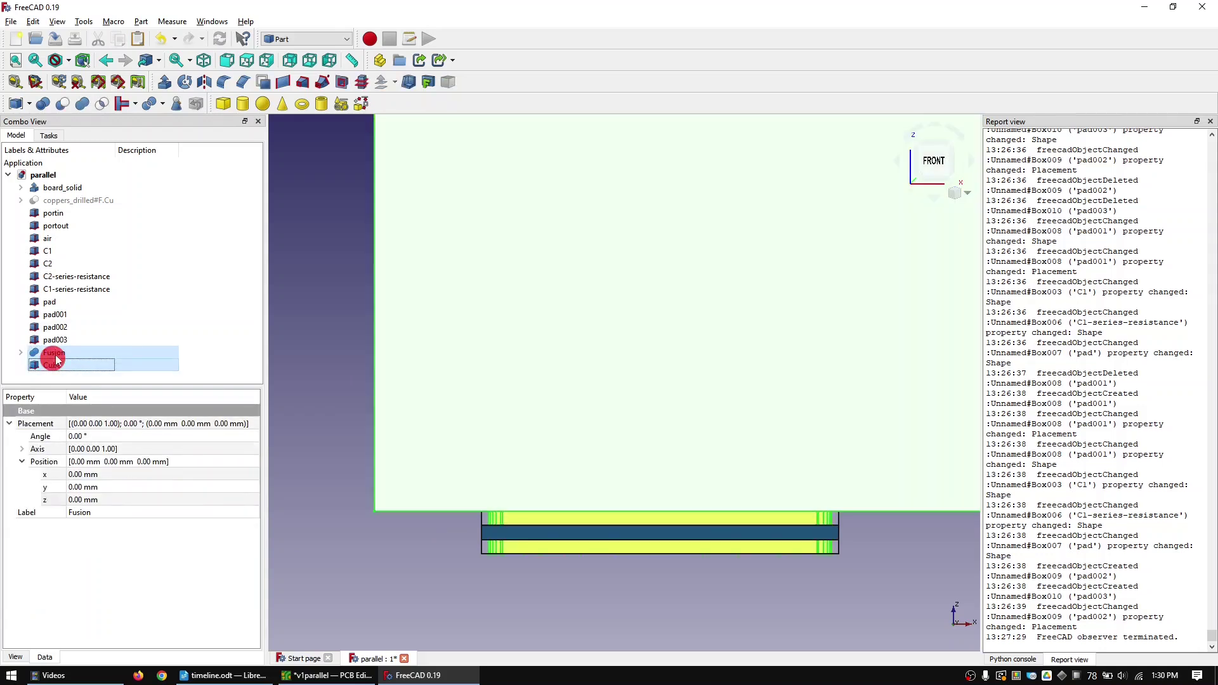
{"action": "left_click", "coordinate": [64, 103]}
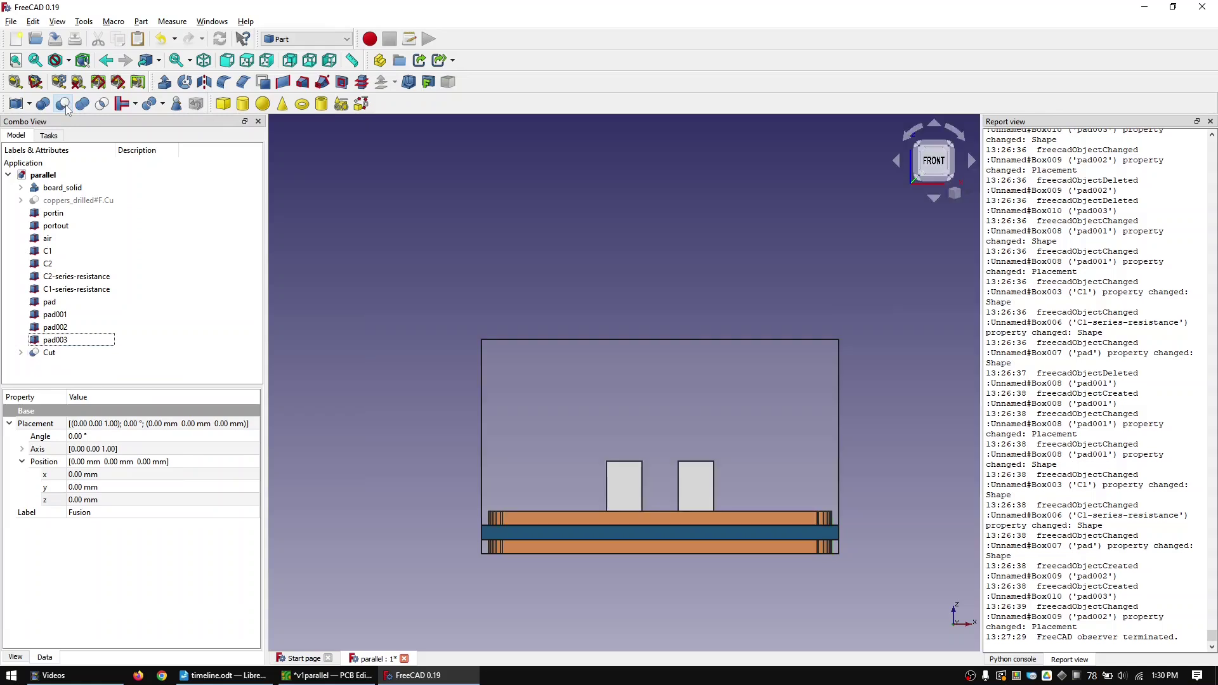
{"action": "left_click", "coordinate": [203, 60]}
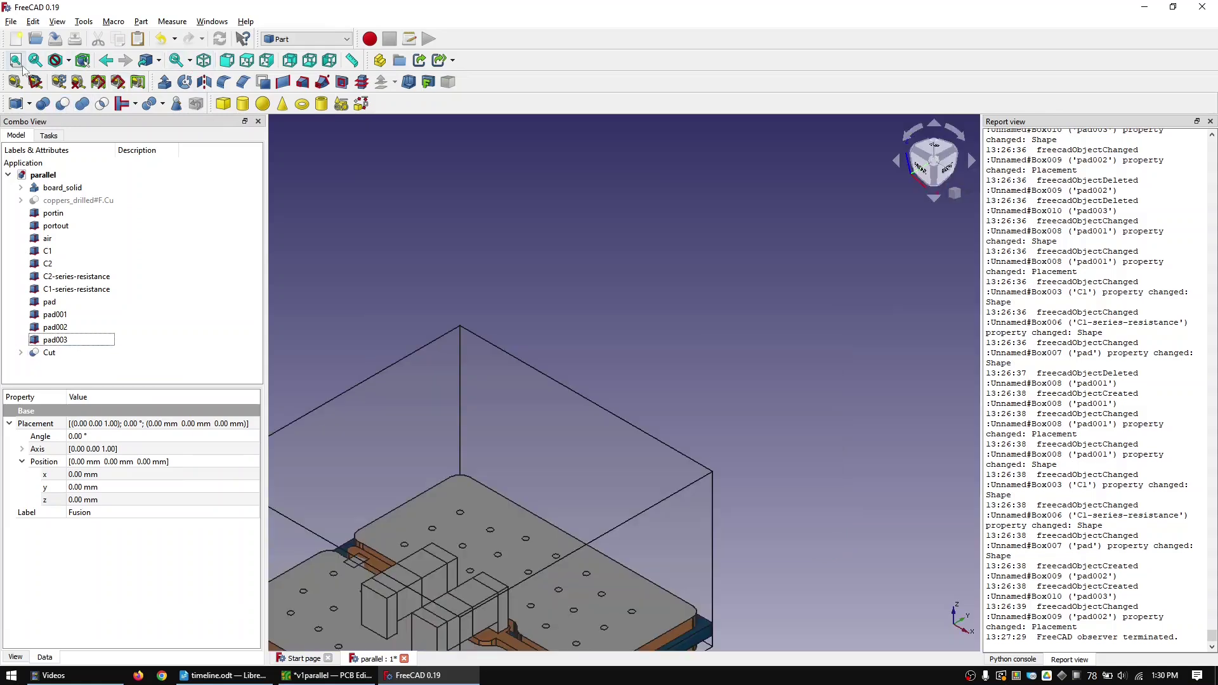
{"action": "left_click", "coordinate": [16, 61]}
{"action": "left_click", "coordinate": [380, 156]}
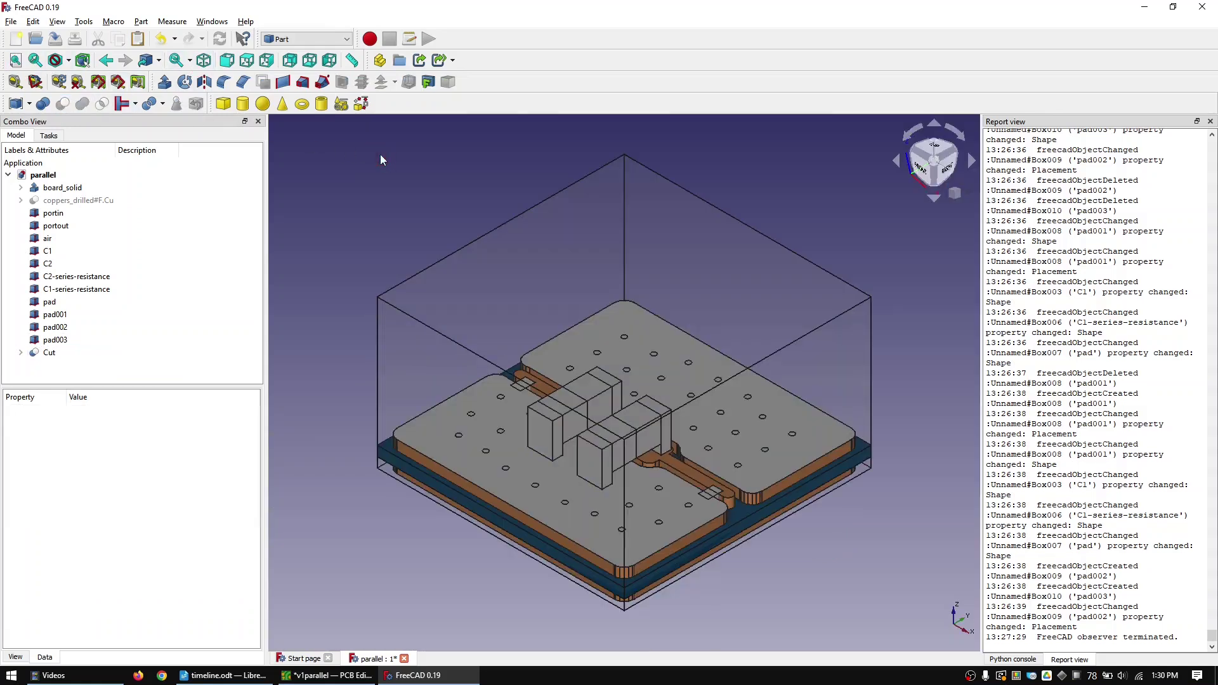
- Union the Cut object with pad through pad003 into Fusion001
{"action": "left_click", "coordinate": [51, 352]}
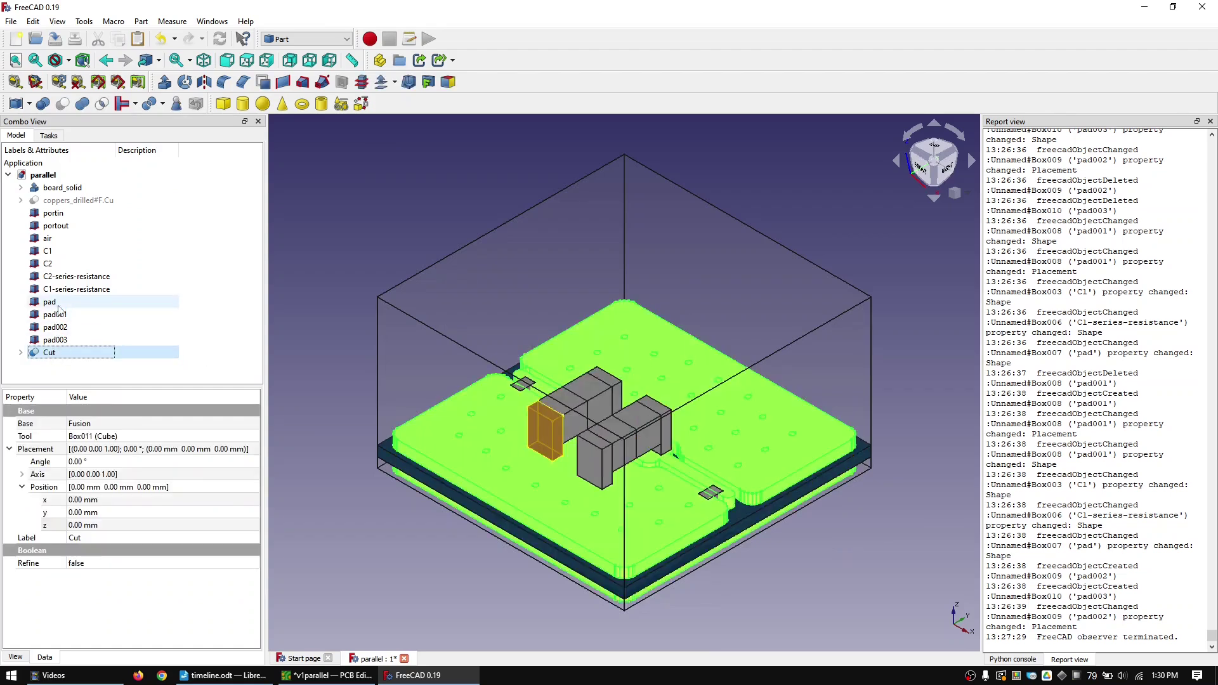
{"action": "left_click", "coordinate": [58, 303], "text": "shift"}
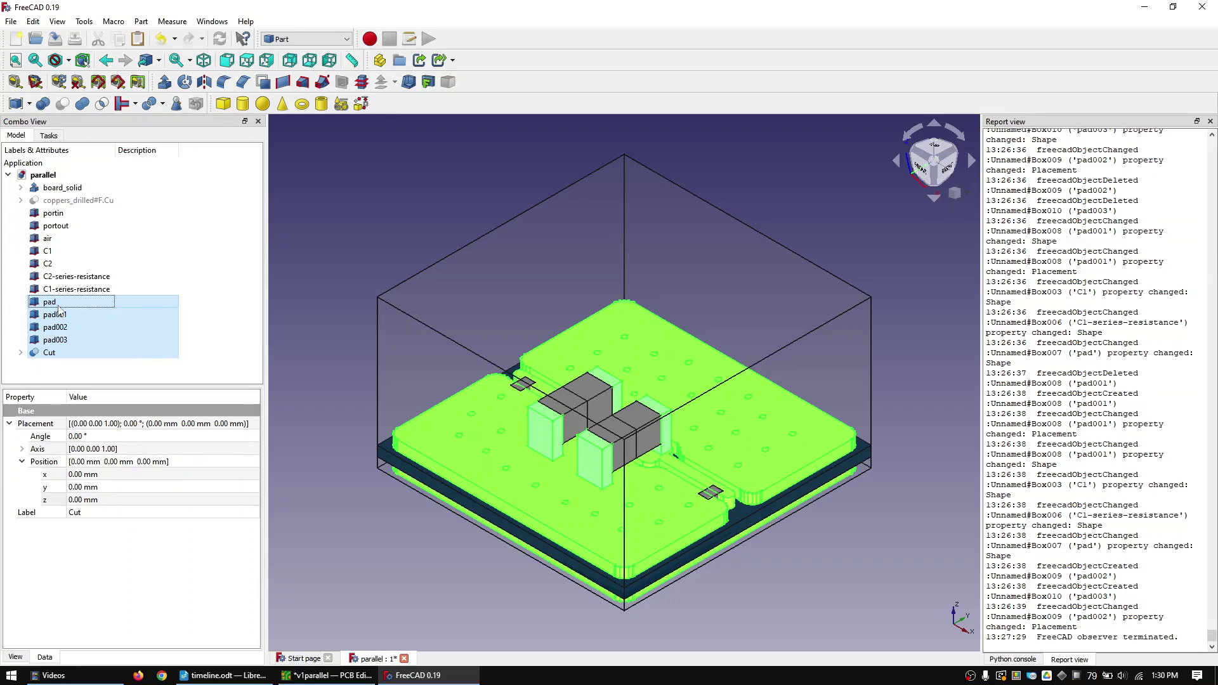
{"action": "left_click", "coordinate": [82, 104]}
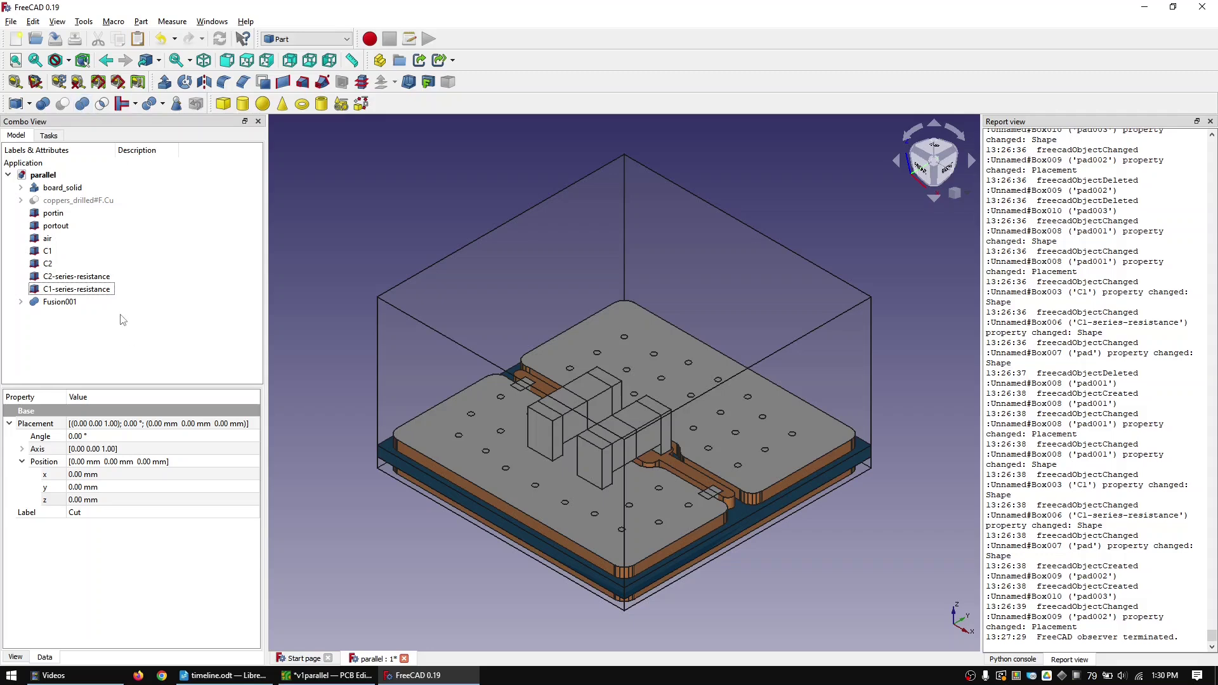
- Make simple copies of Fusion001 and board_solid
{"action": "left_click", "coordinate": [50, 301]}
{"action": "left_click", "coordinate": [60, 188], "text": "ctrl"}
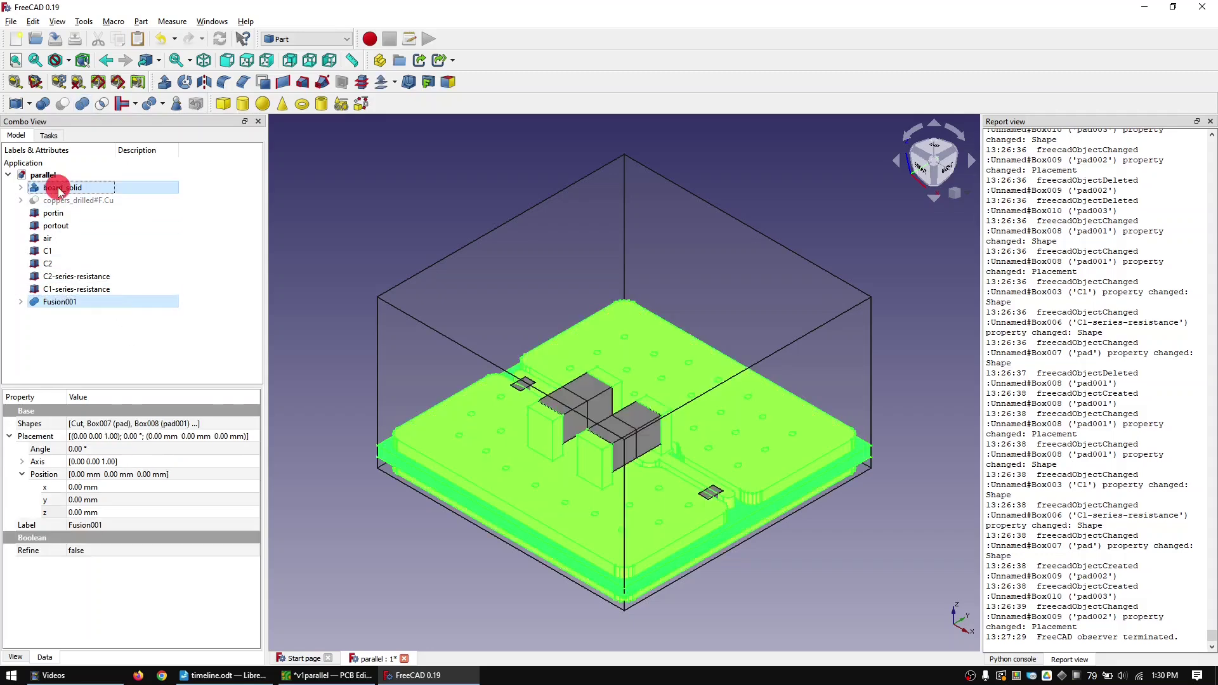
{"action": "left_click", "coordinate": [141, 21]}
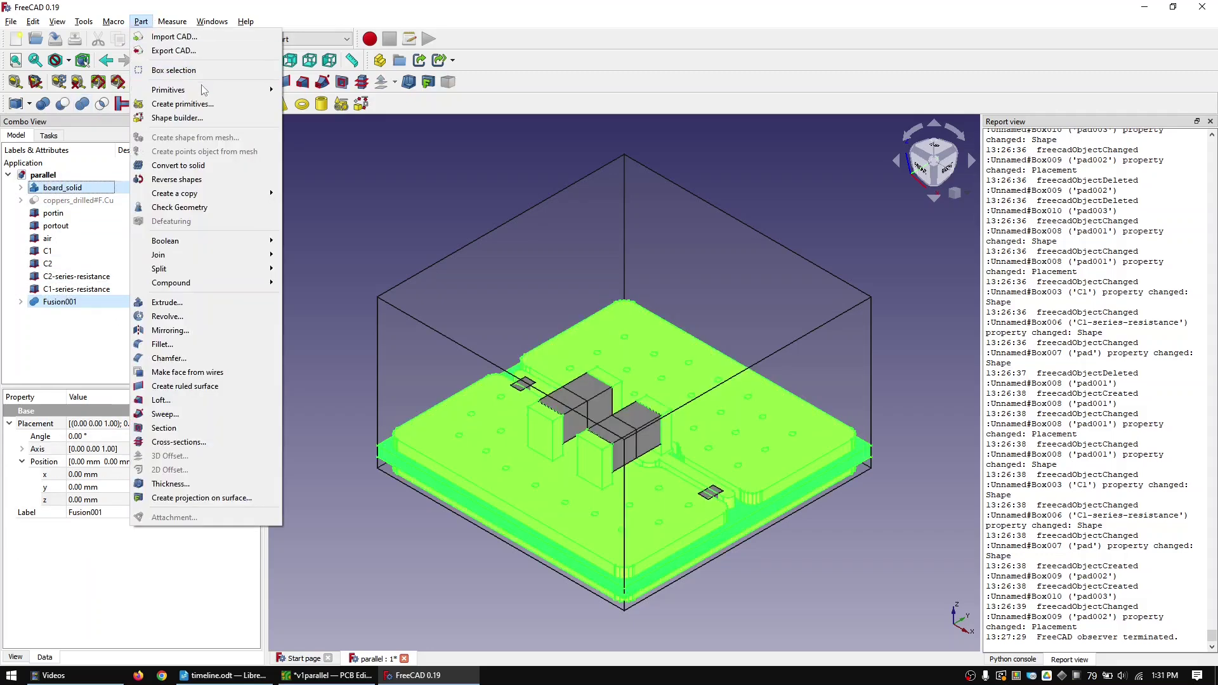
{"action": "left_click", "coordinate": [224, 198]}
{"action": "left_click", "coordinate": [346, 195]}
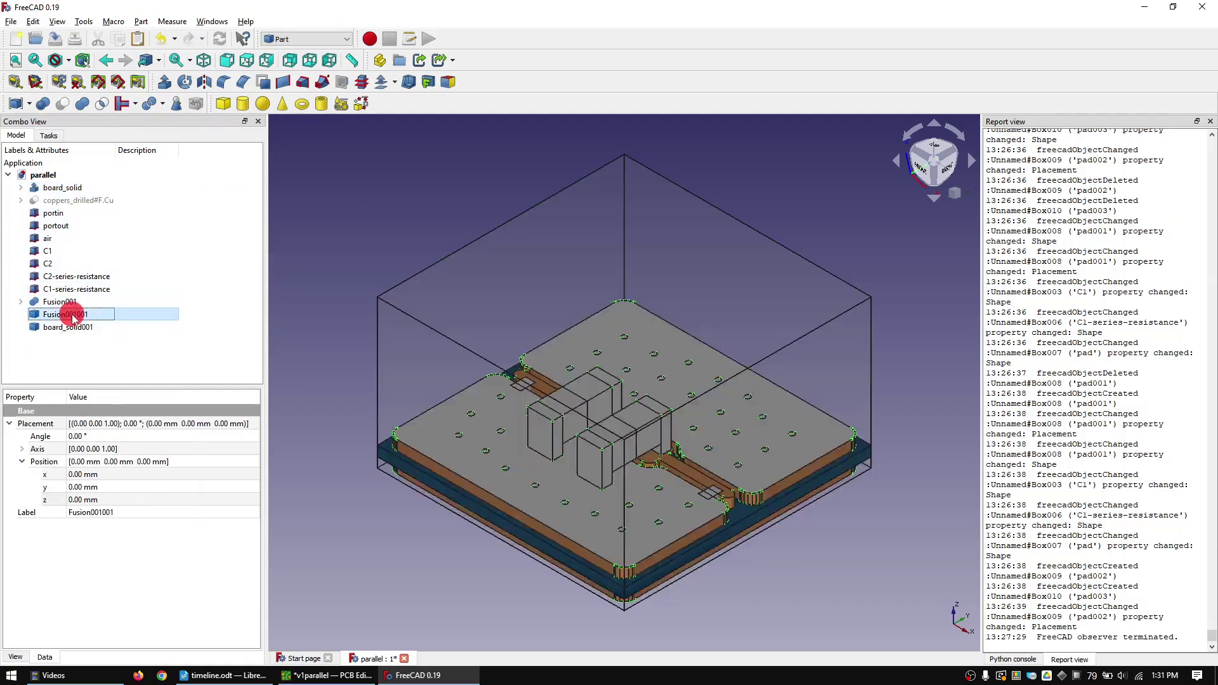
- Rename the Fusion001 copy to copper and the board_solid copy to fr4
{"action": "left_click", "coordinate": [73, 317]}
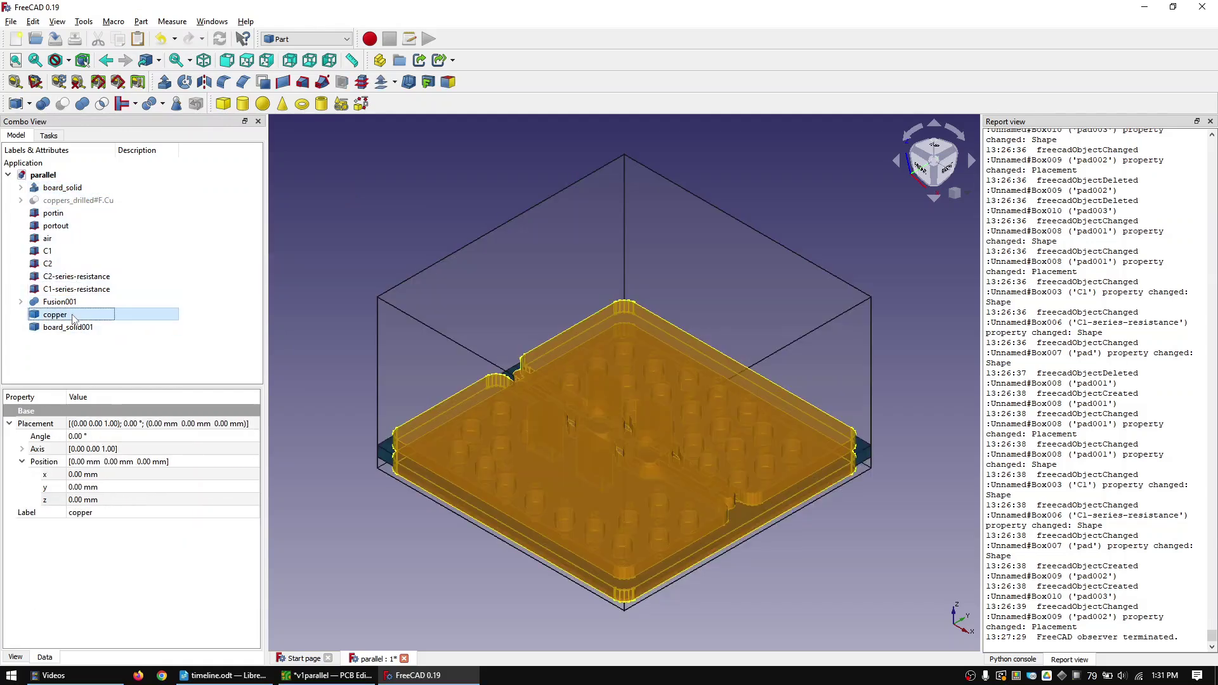
{"action": "left_click", "coordinate": [68, 327]}
{"action": "key", "text": "F2"}
{"action": "type", "text": "fr4"}
{"action": "key", "text": "Return"}
{"action": "key", "text": "ctrl+a"}
- Delete the original compound objects, keeping ports, air, C1, C2, resistances, copper and fr4, then save
{"action": "left_click", "coordinate": [53, 213], "text": "ctrl"}
{"action": "left_click", "coordinate": [56, 226], "text": "ctrl"}
{"action": "left_click", "coordinate": [59, 238], "text": "ctrl"}
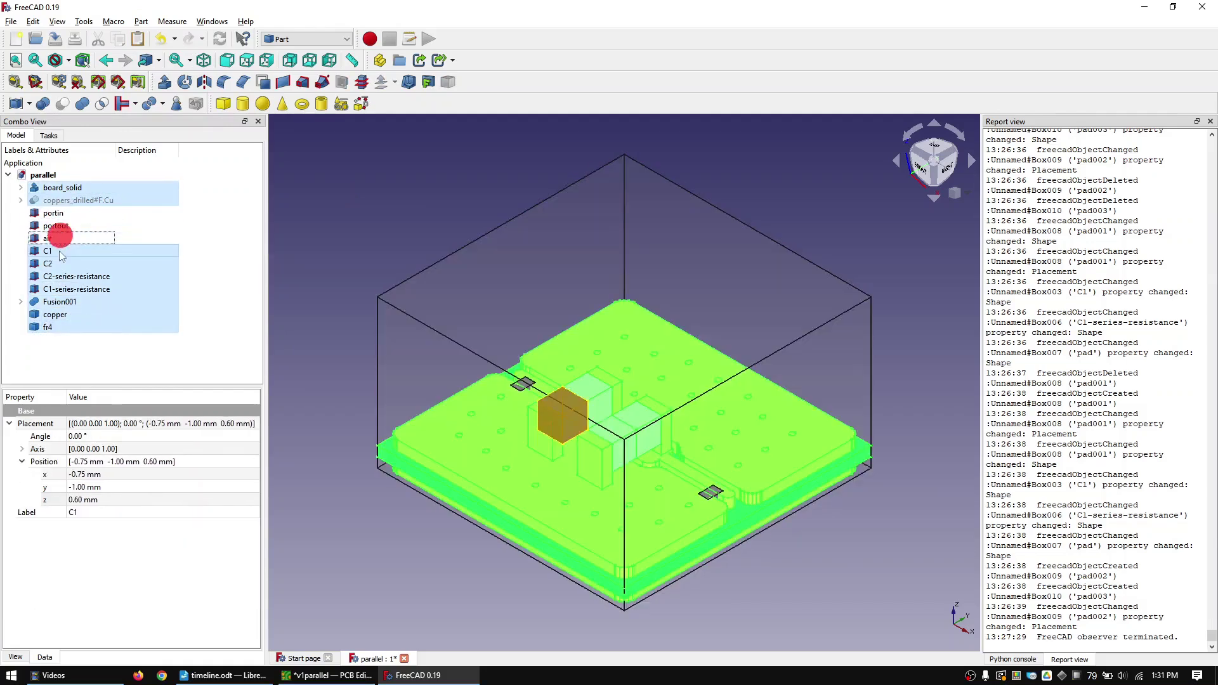
{"action": "left_click", "coordinate": [47, 251], "text": "ctrl"}
{"action": "left_click", "coordinate": [48, 263], "text": "ctrl"}
{"action": "left_click", "coordinate": [76, 276], "text": "ctrl"}
{"action": "left_click", "coordinate": [76, 289], "text": "ctrl"}
{"action": "left_click", "coordinate": [55, 314], "text": "ctrl"}
{"action": "left_click", "coordinate": [47, 327], "text": "ctrl"}
{"action": "key", "text": "Delete"}
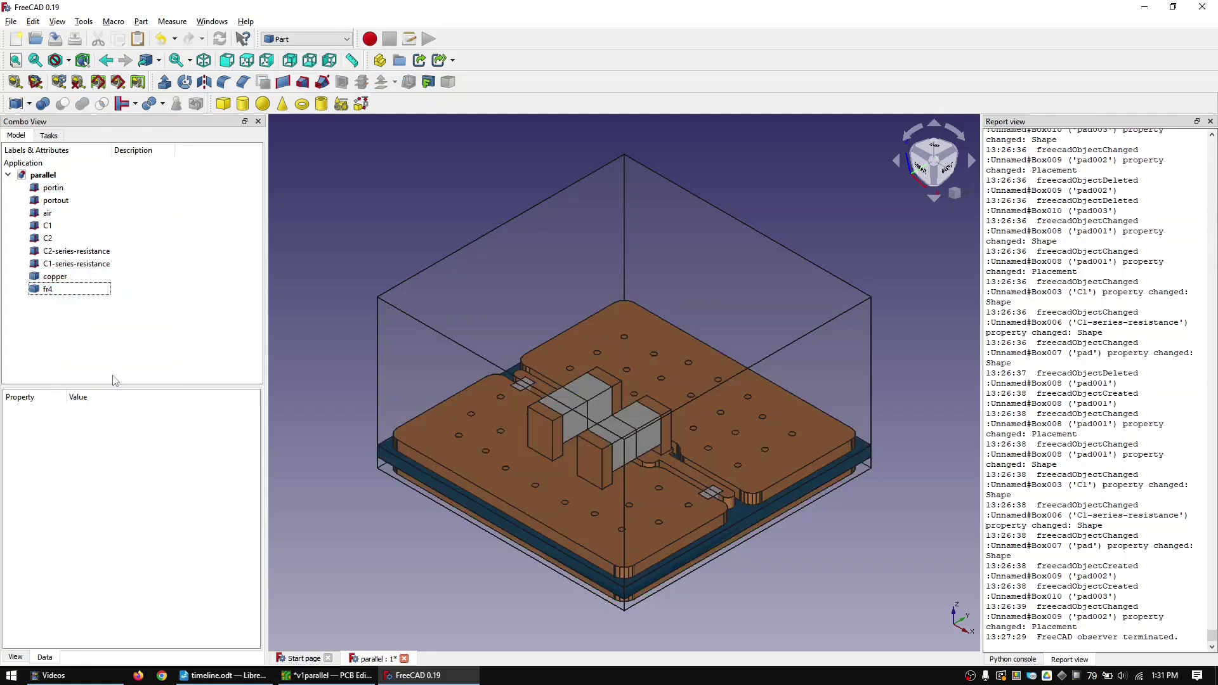
{"action": "left_click", "coordinate": [56, 39]}
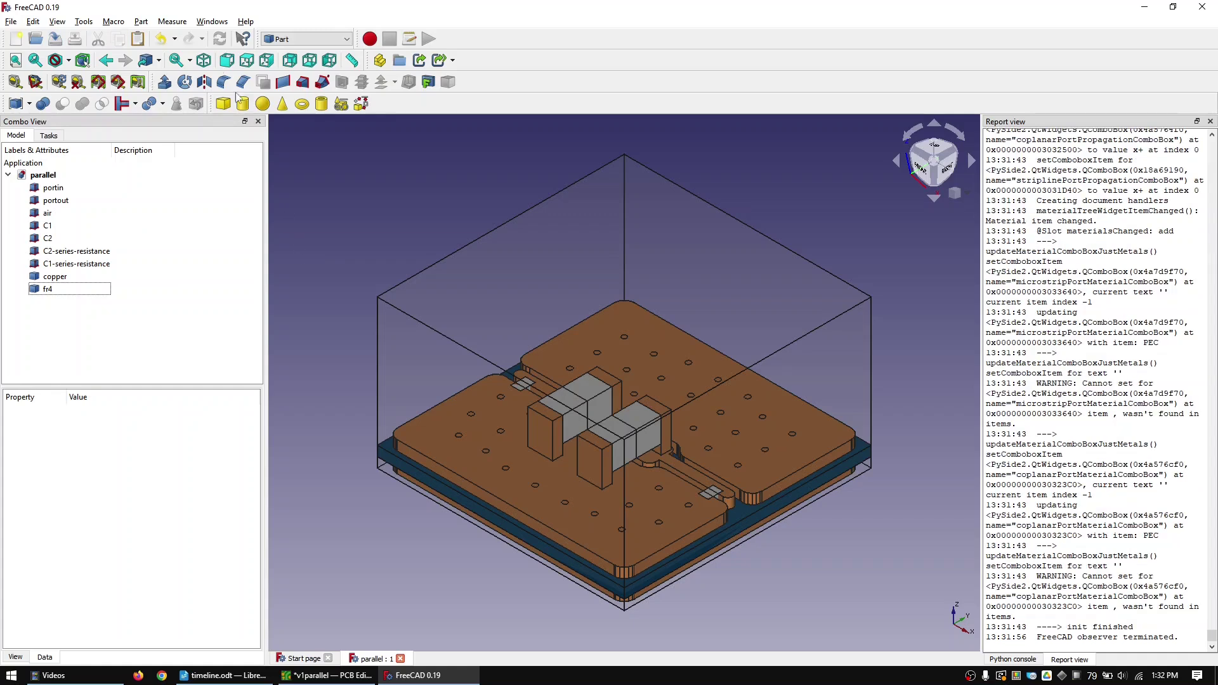
- Run the FreeCAD-OpenEMS-Export macro from the recent macros list
{"action": "left_click", "coordinate": [113, 21]}
{"action": "left_click", "coordinate": [212, 78]}
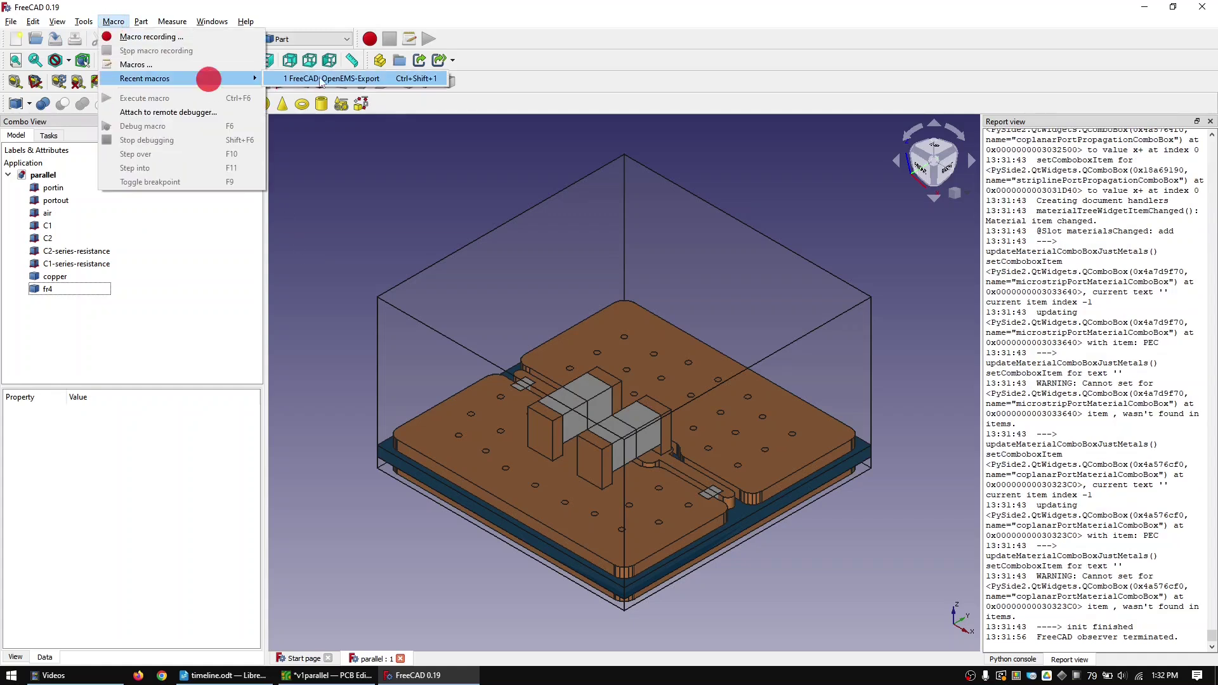
{"action": "left_click", "coordinate": [320, 78]}
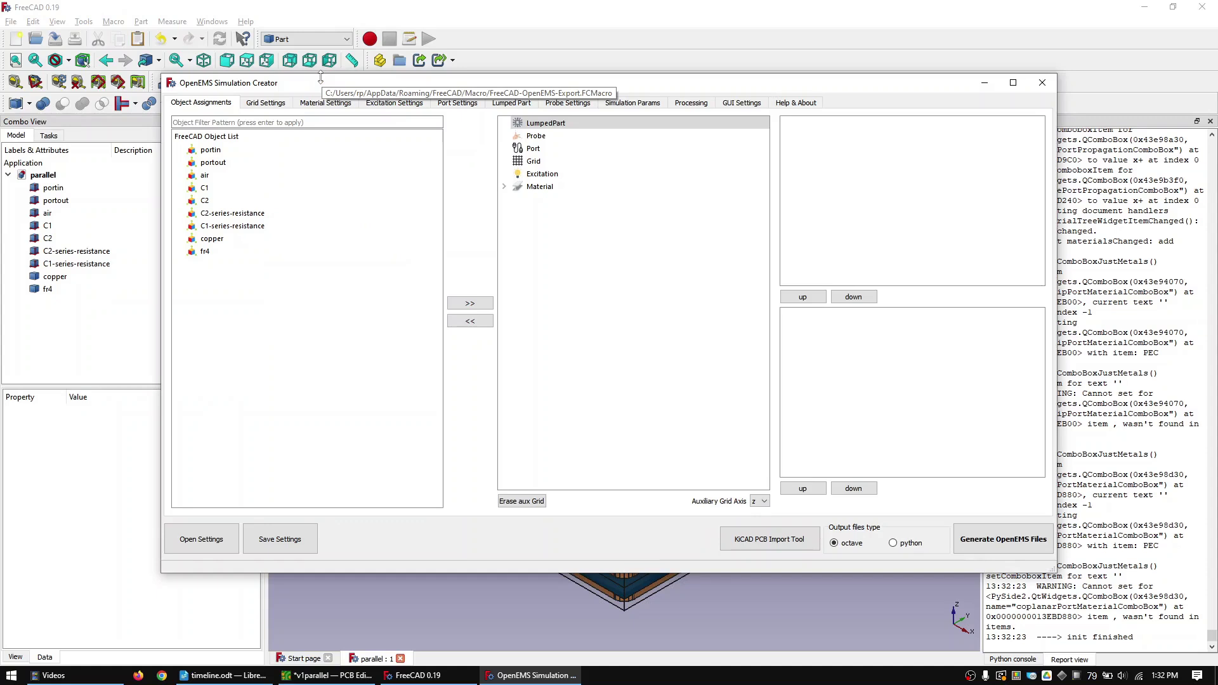
- Add grid setting 'grid' with X, Y and Z each at 0.1 mm fixed distance
{"action": "left_click", "coordinate": [265, 103]}
{"action": "left_click", "coordinate": [525, 138]}
{"action": "type", "text": "grid"}
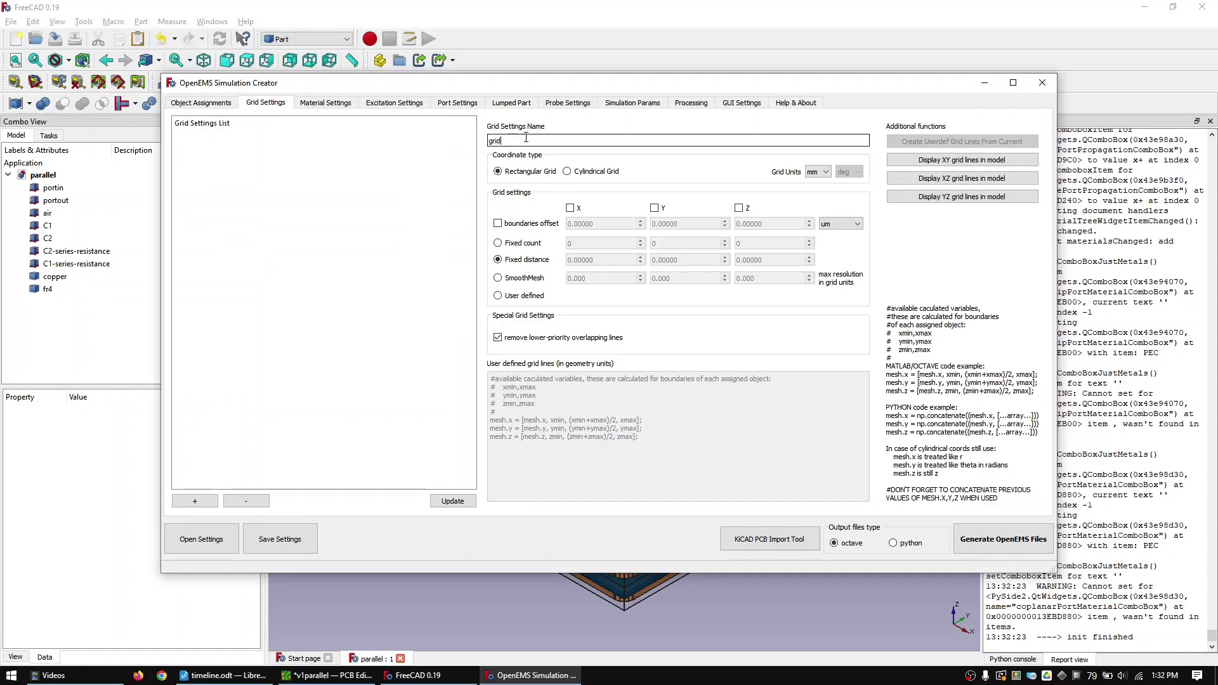
{"action": "left_click", "coordinate": [569, 207]}
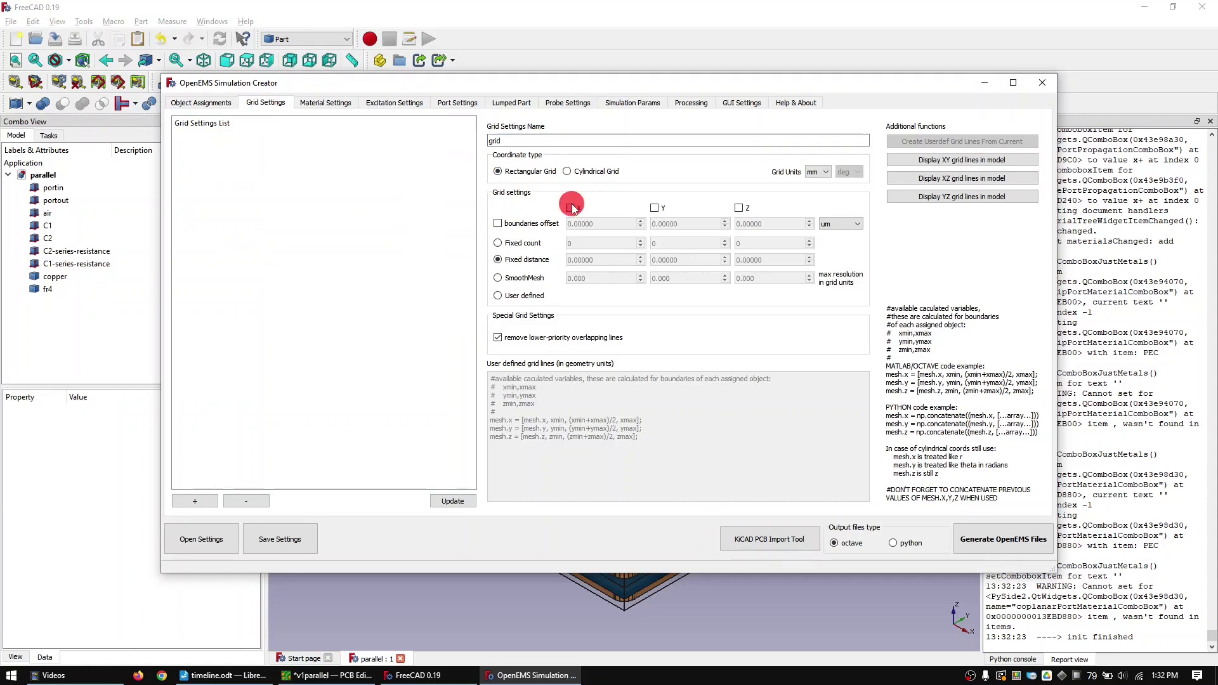
{"action": "left_click", "coordinate": [654, 208]}
{"action": "left_click", "coordinate": [738, 207]}
{"action": "left_click", "coordinate": [584, 260]}
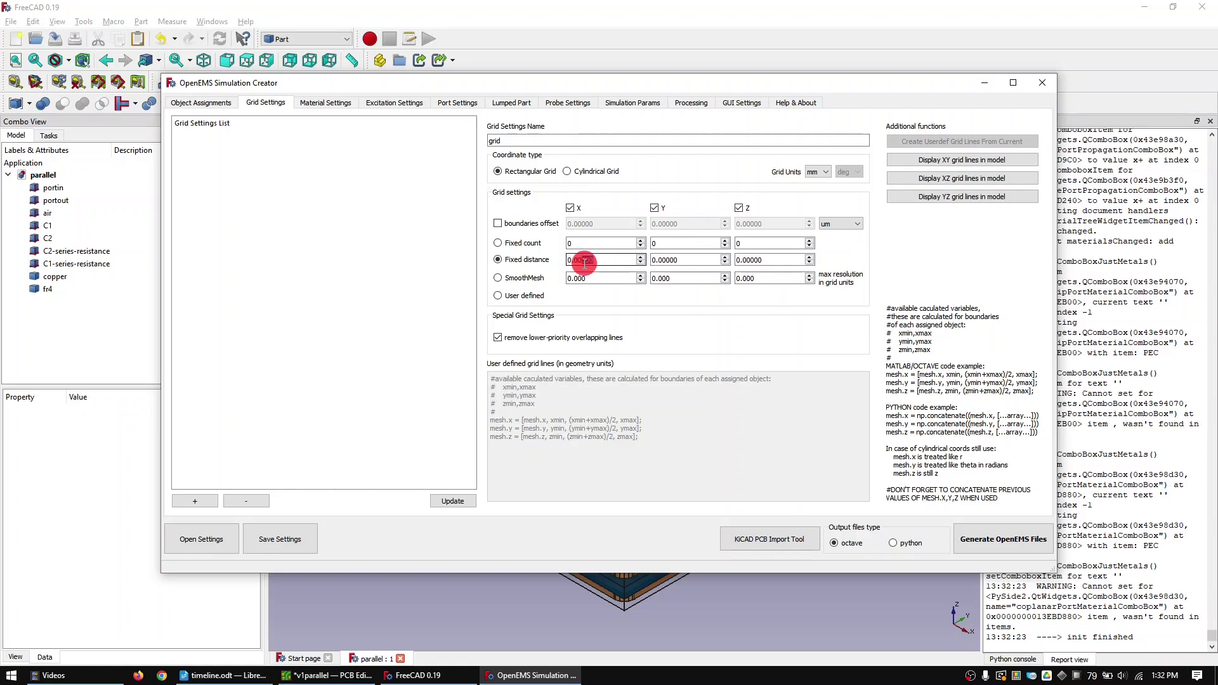
{"action": "key", "text": "ctrl+a"}
{"action": "type", "text": "0.1"}
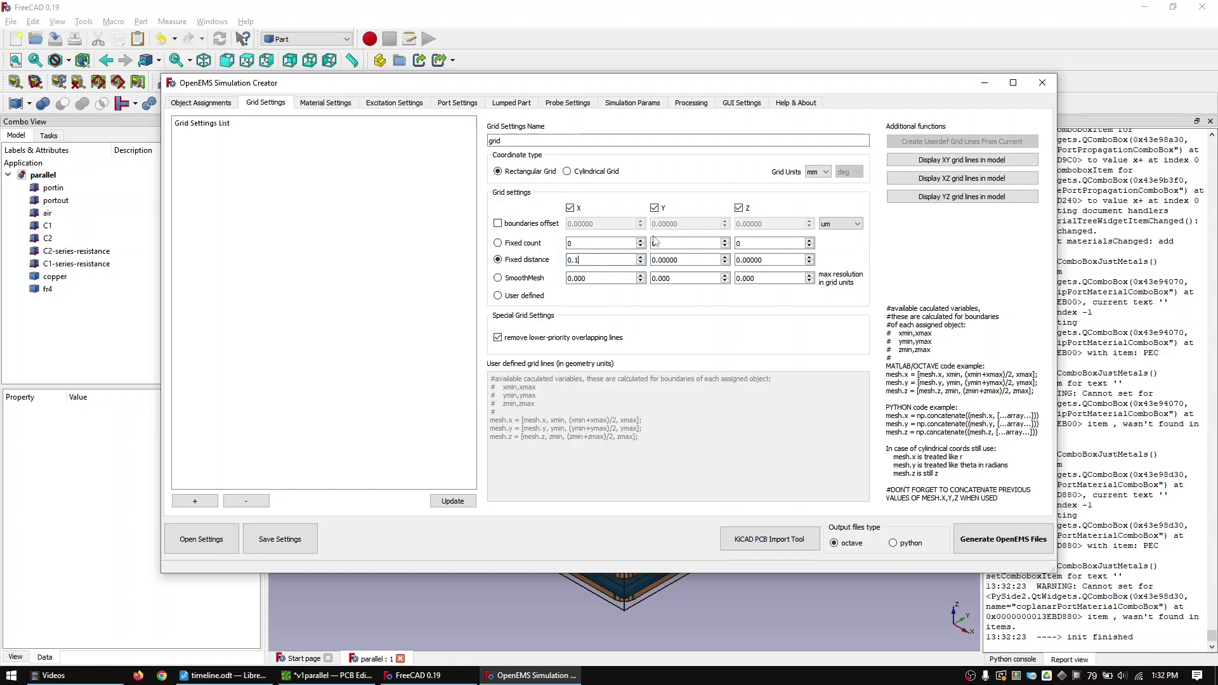
{"action": "key", "text": "Tab"}
{"action": "type", "text": "0.1"}
{"action": "key", "text": "Tab"}
{"action": "type", "text": "0"}
{"action": "left_click", "coordinate": [194, 501]}
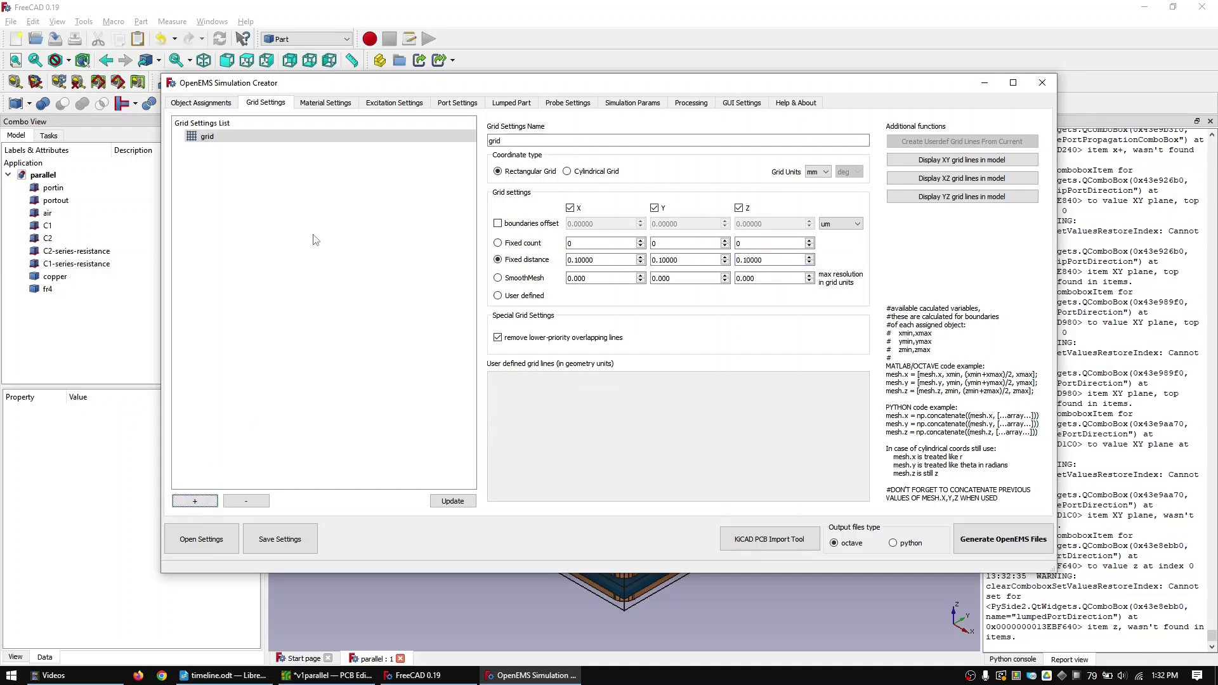
- Add a user-defined material named air
{"action": "left_click", "coordinate": [341, 104]}
{"action": "double_click", "coordinate": [625, 140]}
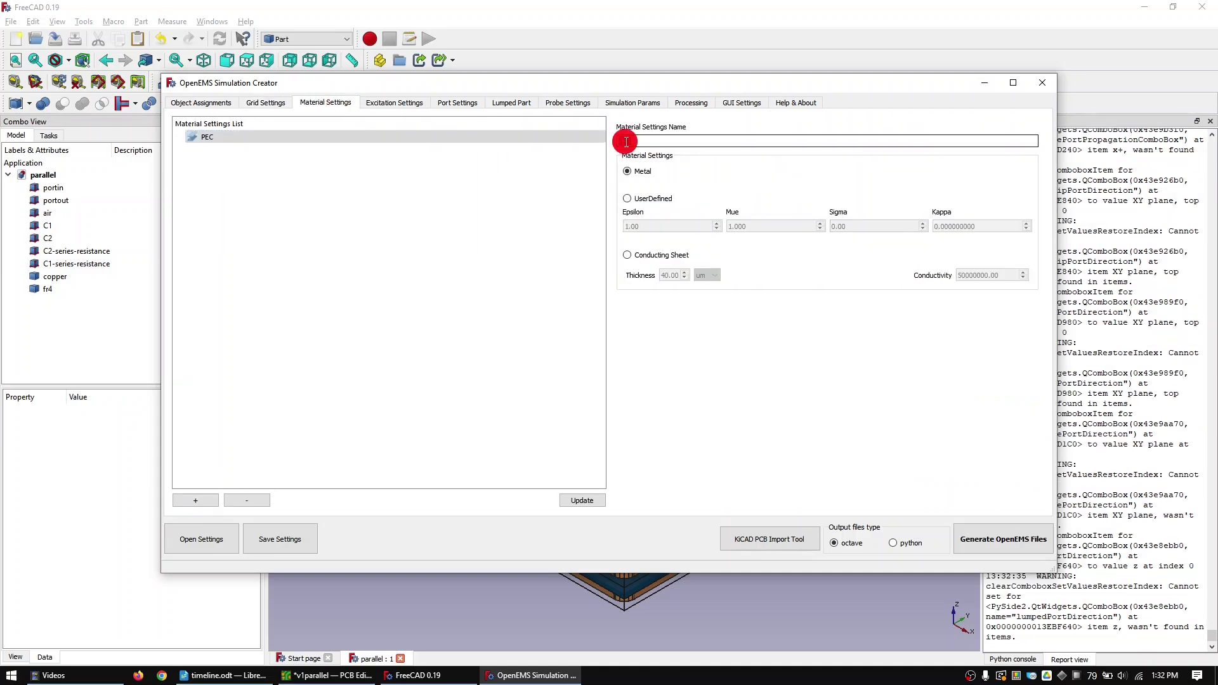
{"action": "type", "text": "air"}
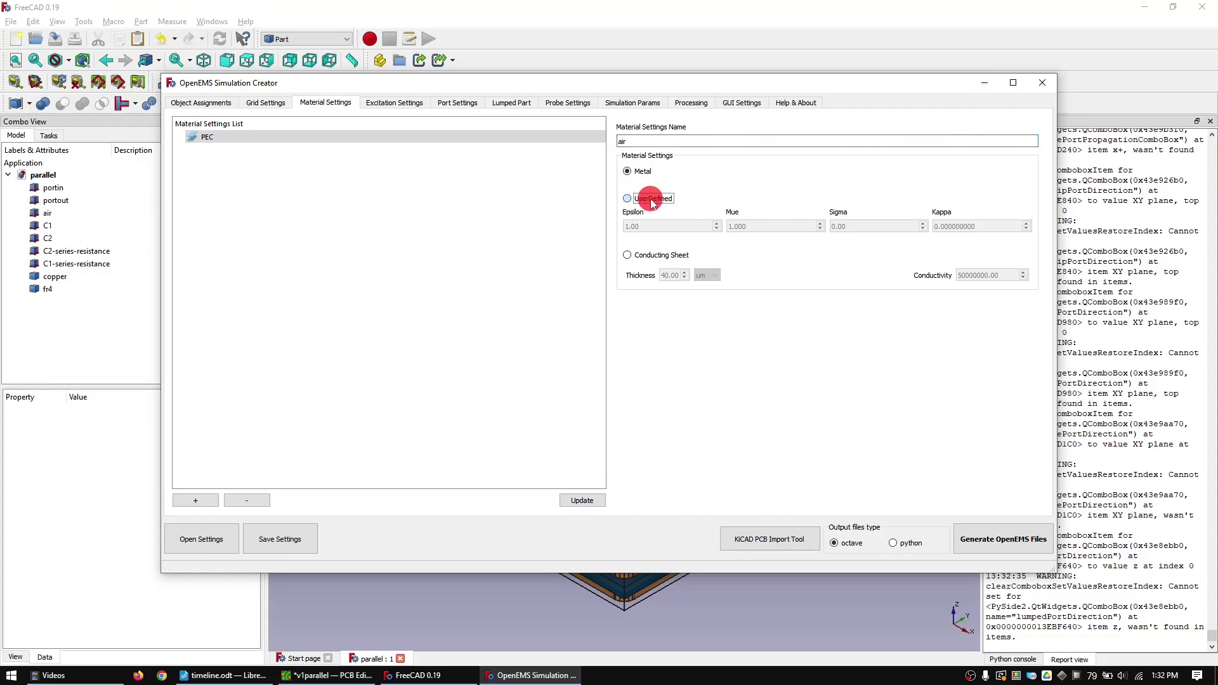
{"action": "left_click", "coordinate": [650, 198]}
{"action": "left_click", "coordinate": [195, 500]}
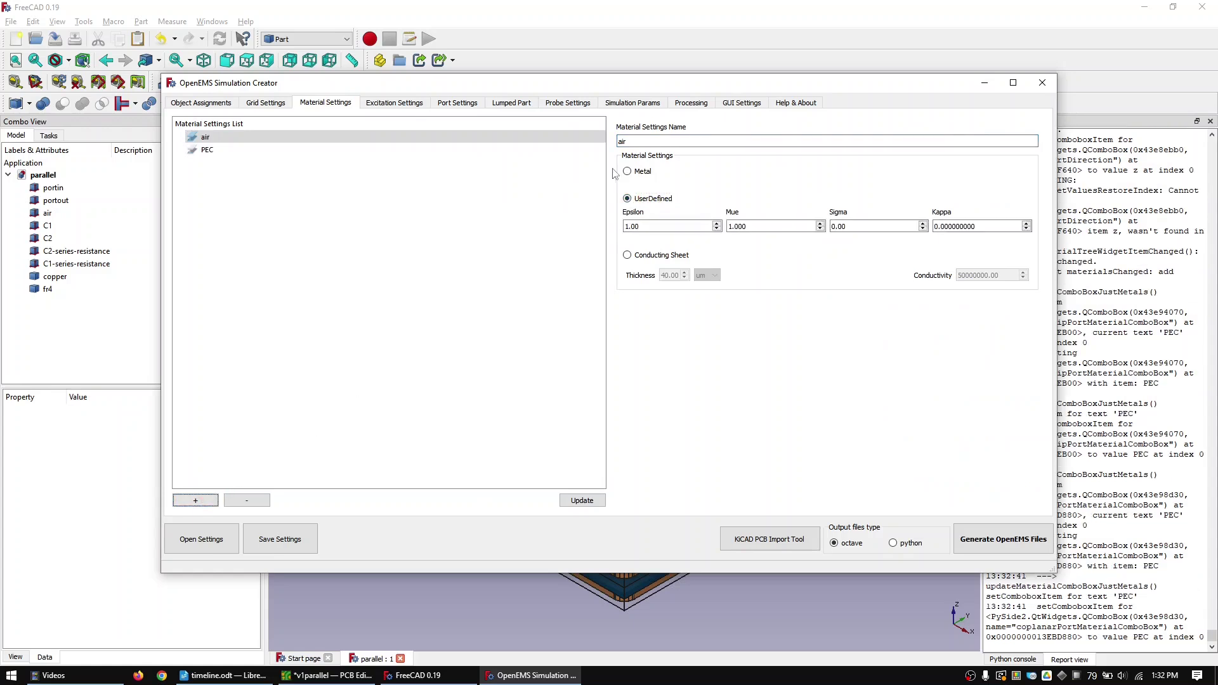
- Add user-defined material fr4 with epsilon 4.60
{"action": "left_click", "coordinate": [624, 142]}
{"action": "type", "text": "fr4"}
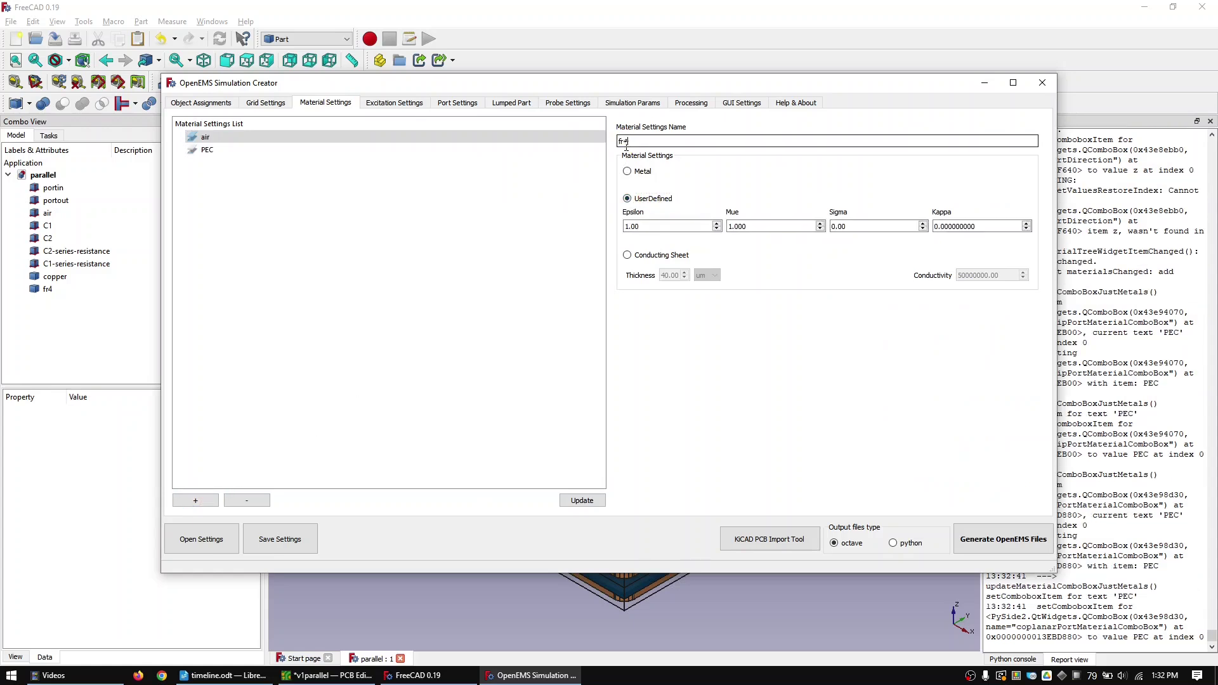
{"action": "key", "text": "Tab"}
{"action": "left_click", "coordinate": [614, 225]}
{"action": "type", "text": "4.6"}
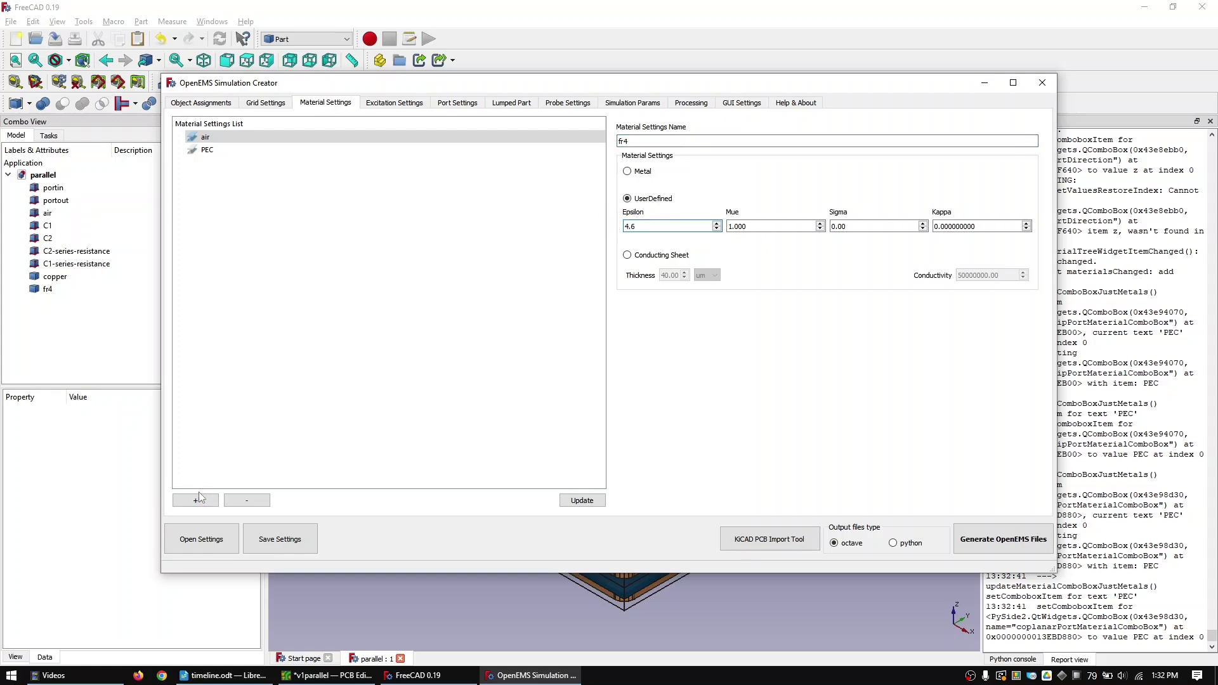
{"action": "left_click", "coordinate": [195, 501]}
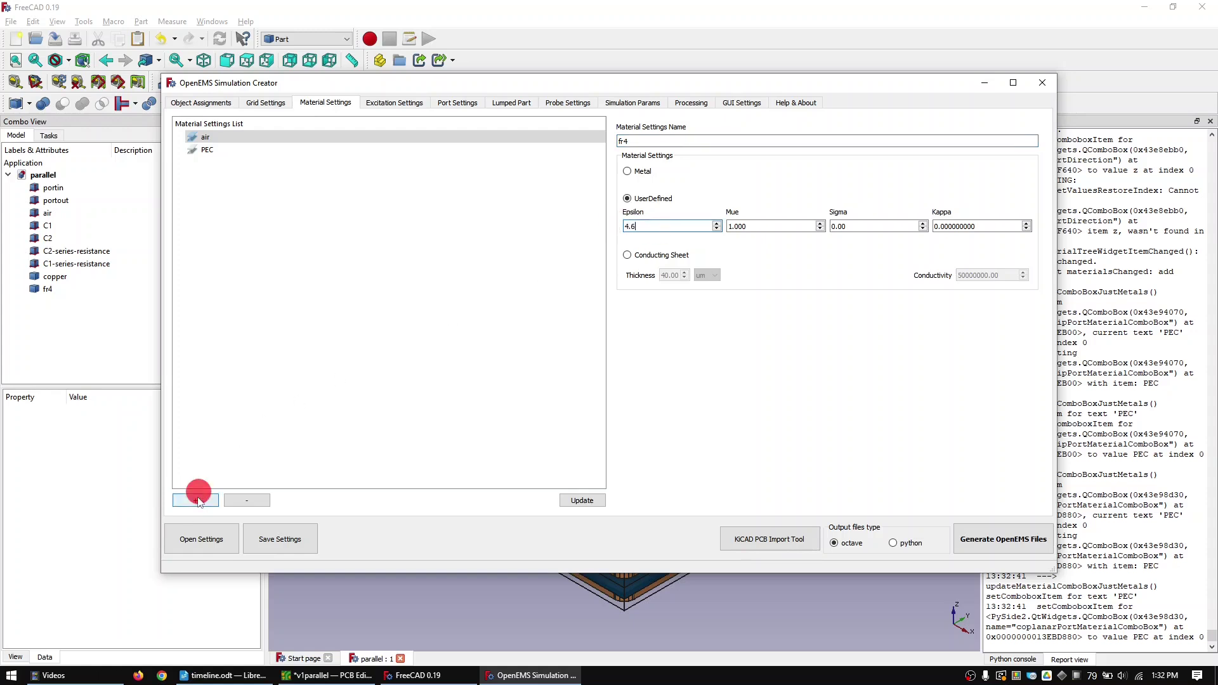
{"action": "left_click", "coordinate": [401, 103]}
- Add sinusoidal excitation 'excitation' with f0 of 100 MHz
{"action": "left_click", "coordinate": [678, 133]}
{"action": "type", "text": "excitation"}
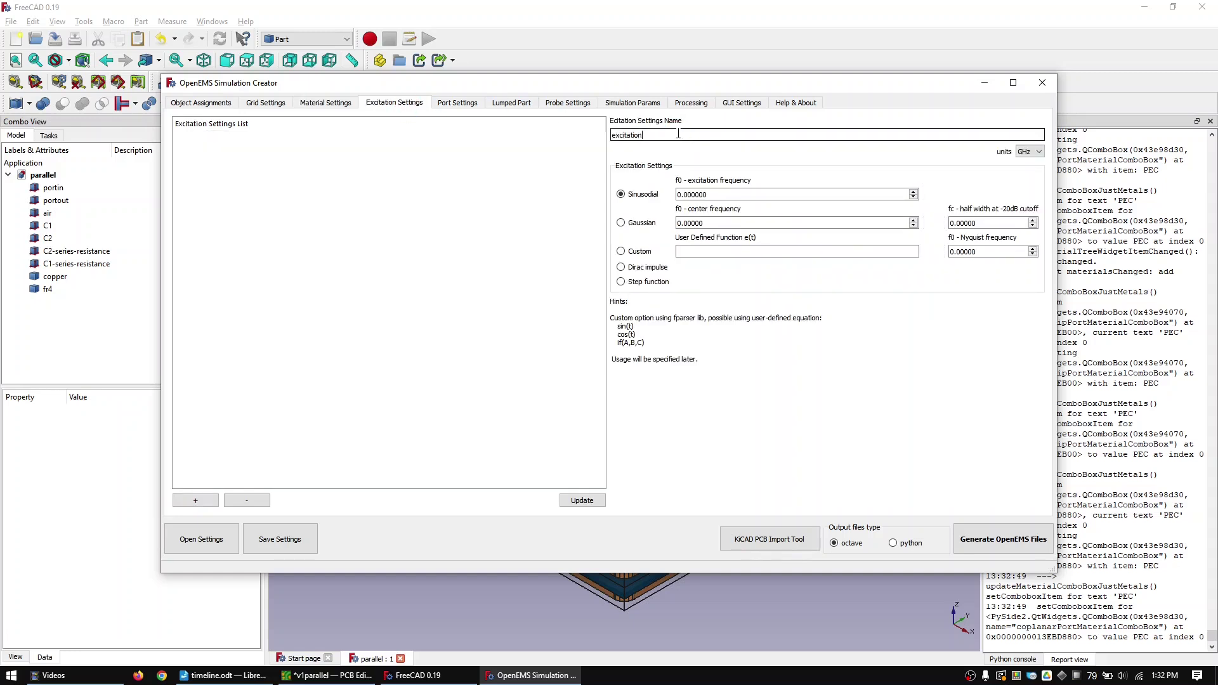
{"action": "double_click", "coordinate": [712, 188]}
{"action": "left_click", "coordinate": [603, 177]}
{"action": "type", "text": "100"}
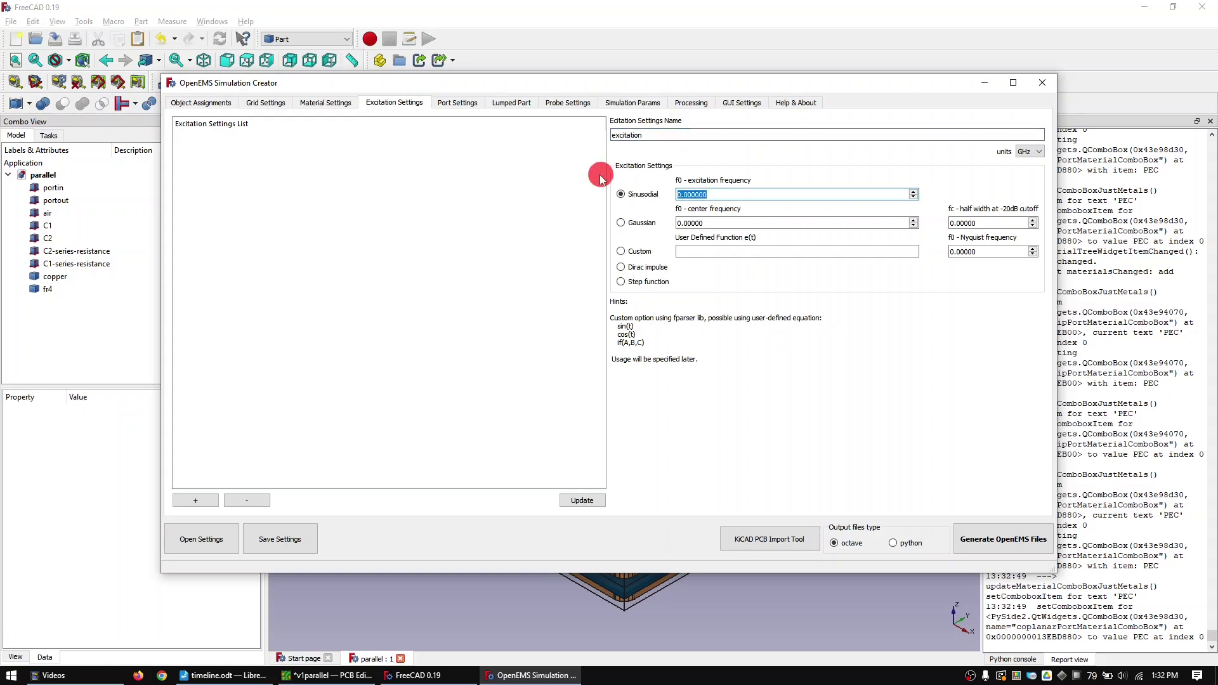
{"action": "left_click", "coordinate": [1029, 152]}
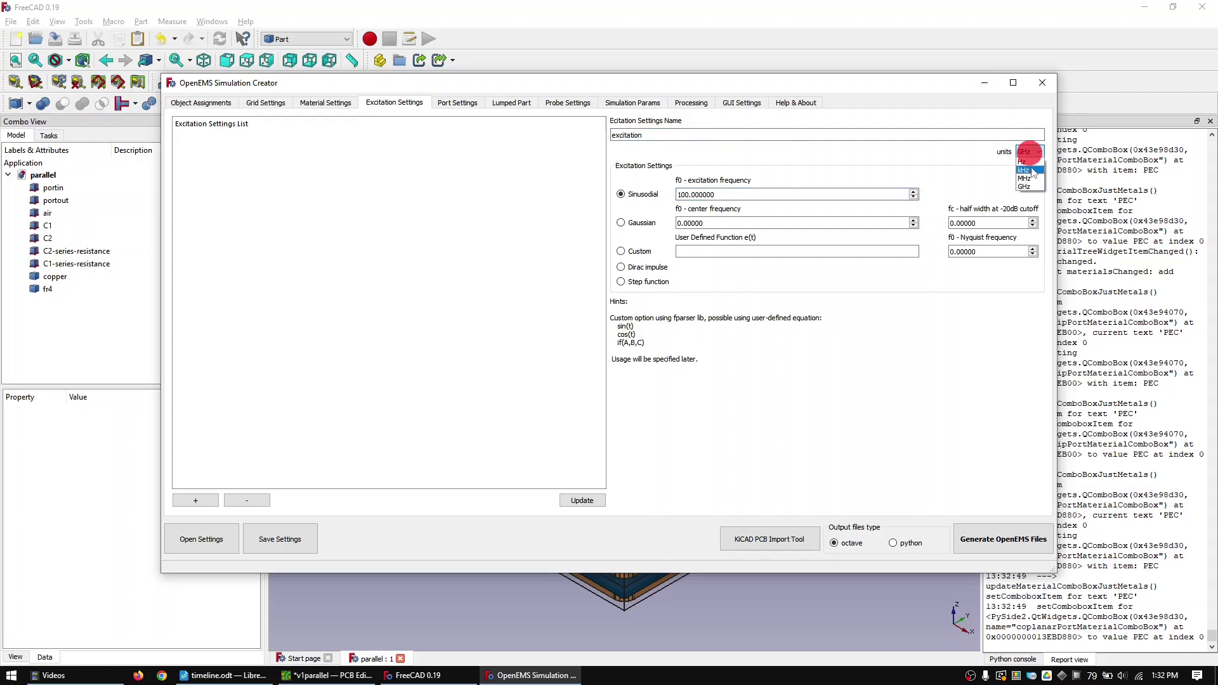
{"action": "left_click", "coordinate": [1031, 178]}
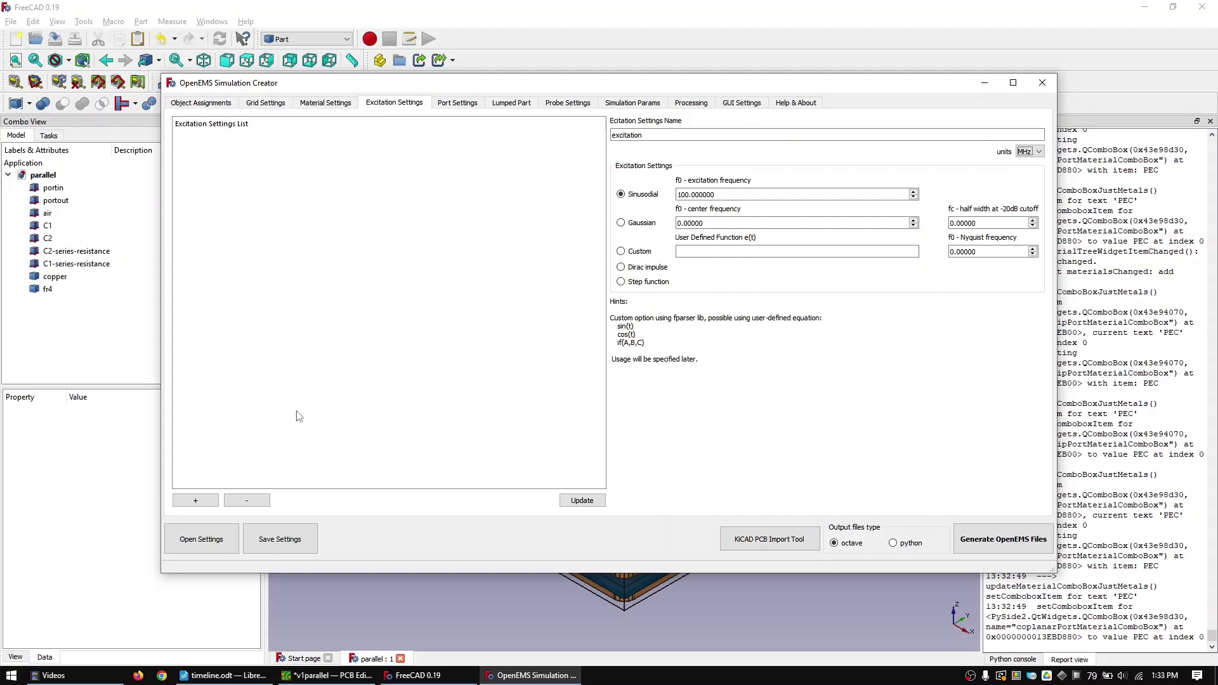
{"action": "left_click", "coordinate": [197, 500]}
- Add an active lumped port portin excited in the y direction
{"action": "left_click", "coordinate": [460, 103]}
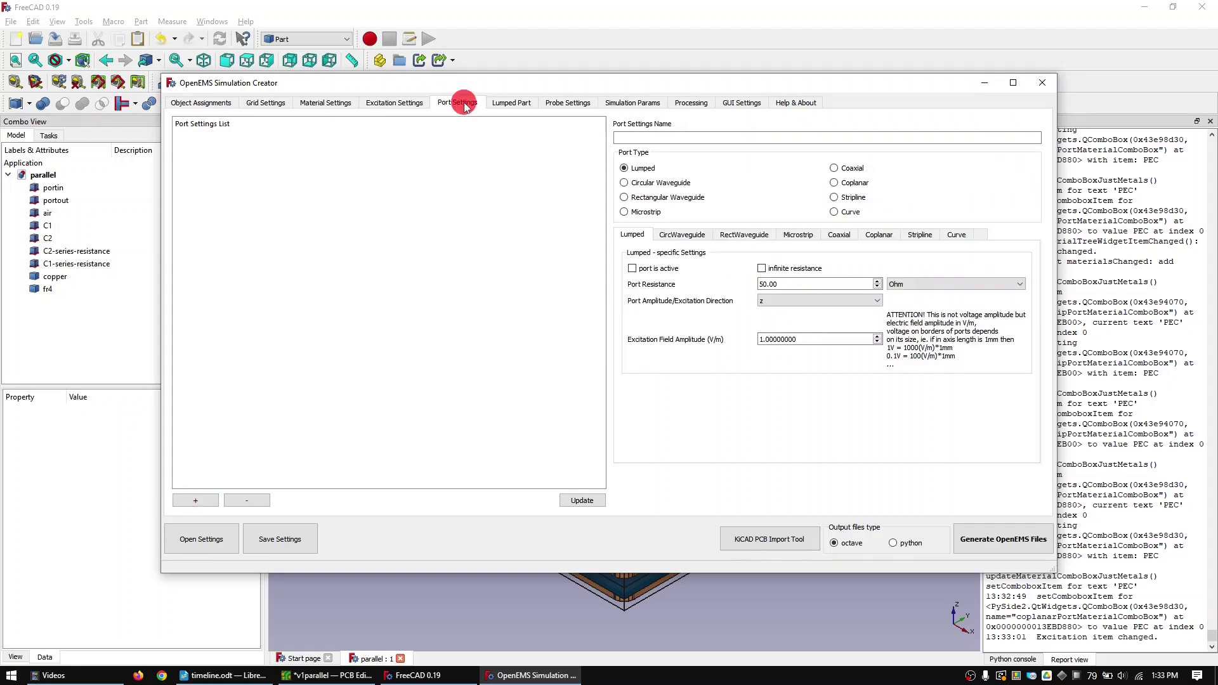
{"action": "left_click", "coordinate": [656, 140]}
{"action": "type", "text": "portin"}
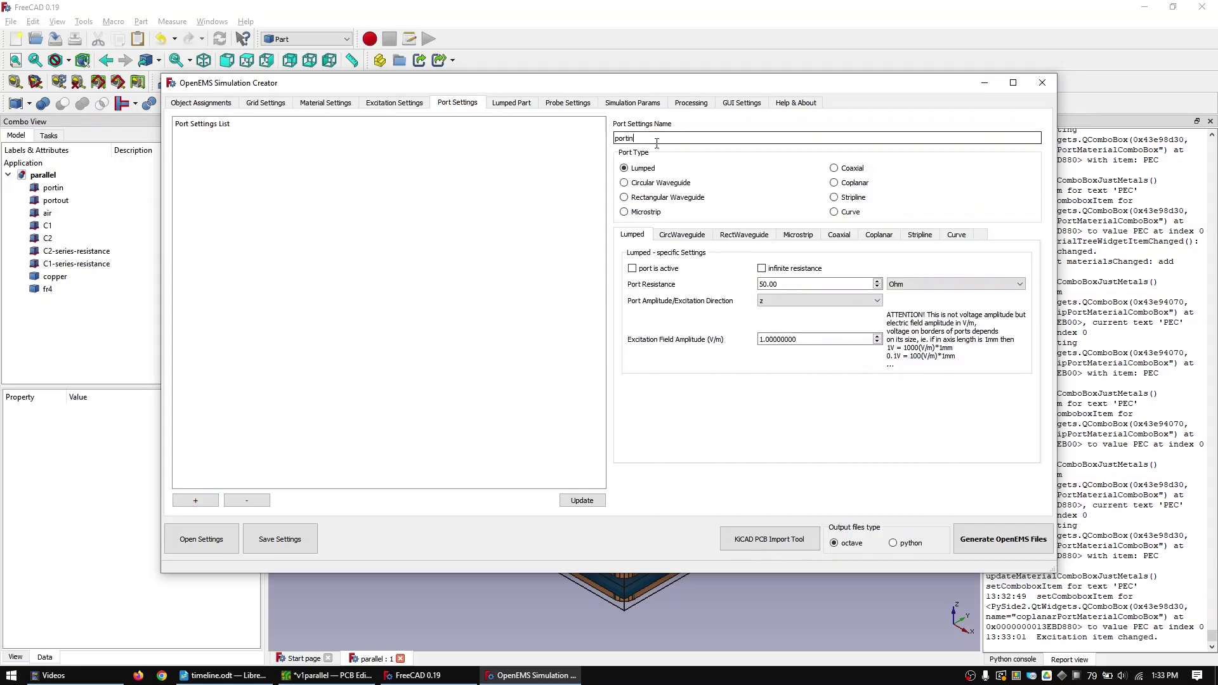
{"action": "left_click", "coordinate": [633, 268]}
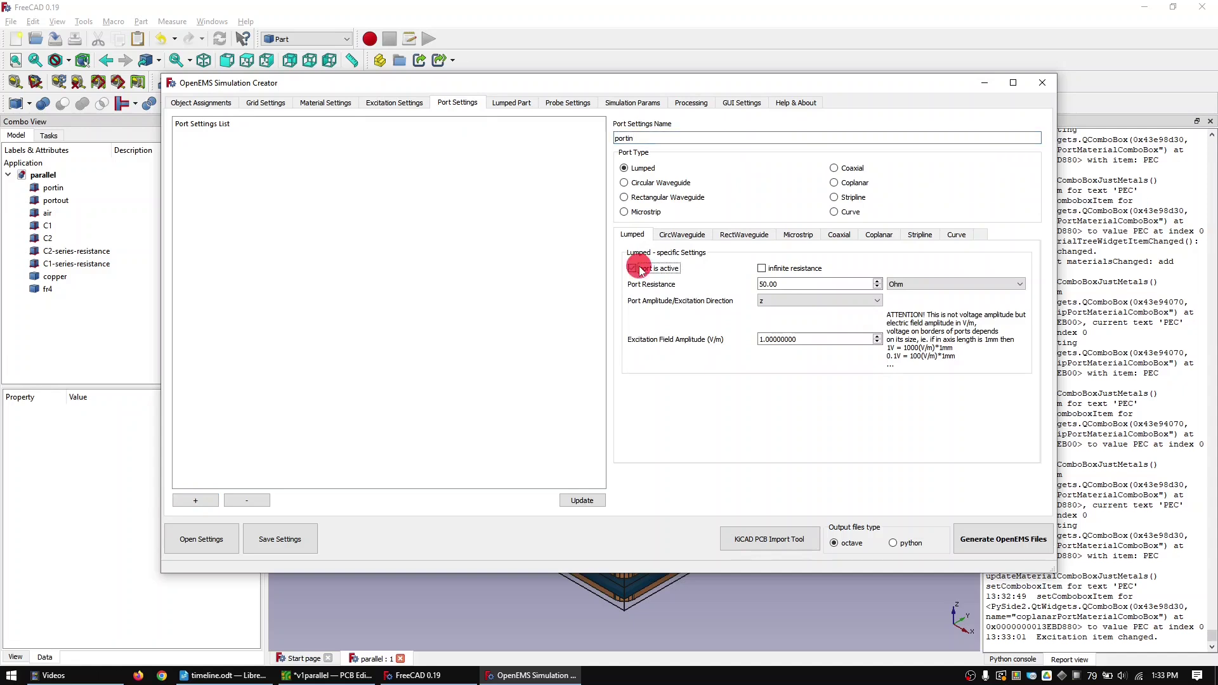
{"action": "left_click", "coordinate": [774, 298]}
{"action": "left_click", "coordinate": [764, 327]}
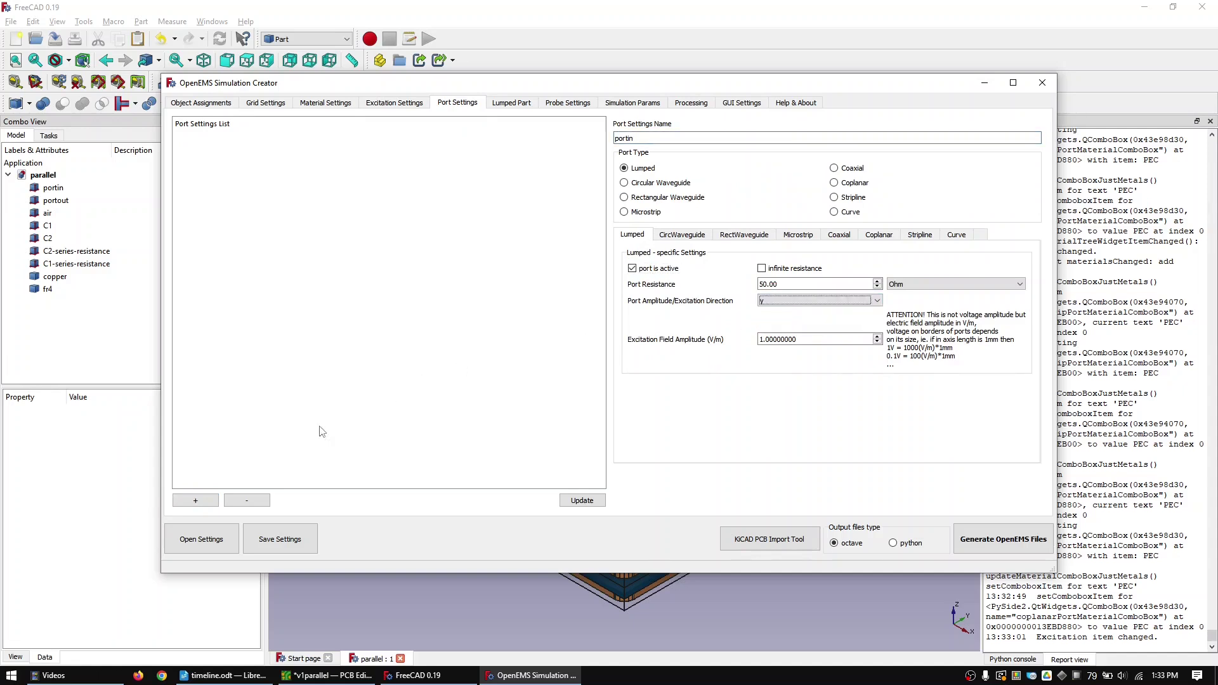
{"action": "left_click", "coordinate": [194, 501]}
- Add a second port named portout to the port settings list
{"action": "left_click", "coordinate": [717, 140]}
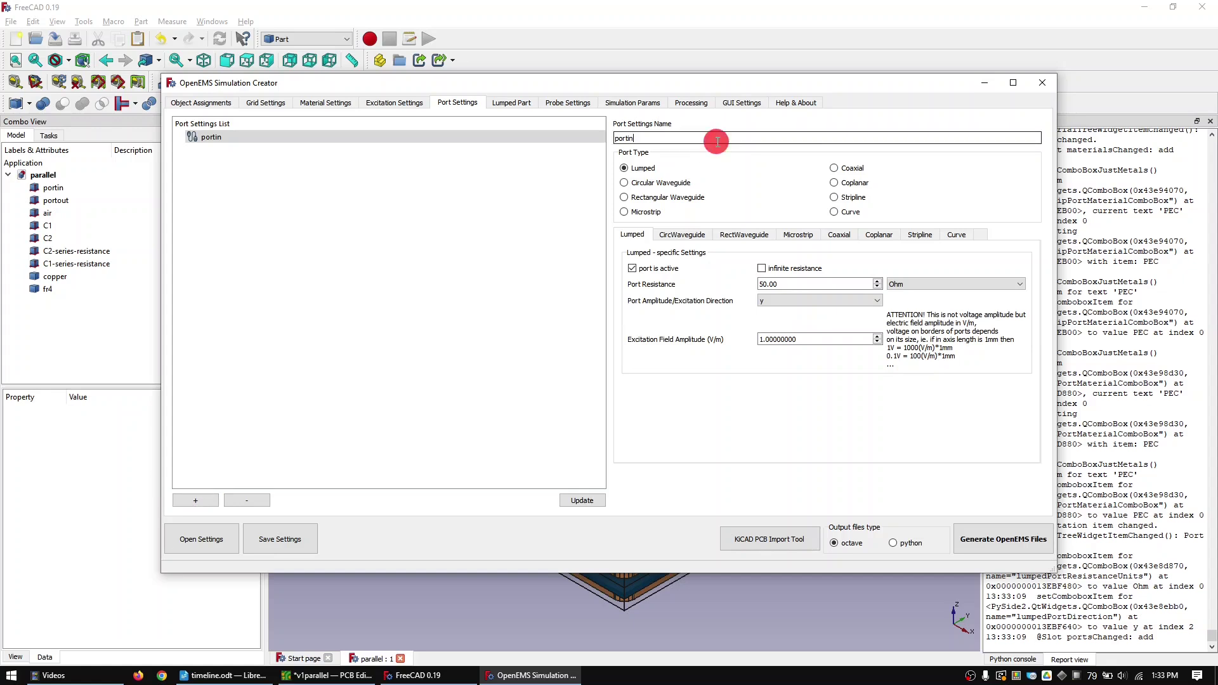
{"action": "key", "text": "BackSpace"}
{"action": "key", "text": "BackSpace"}
{"action": "type", "text": "out"}
{"action": "left_click", "coordinate": [656, 269]}
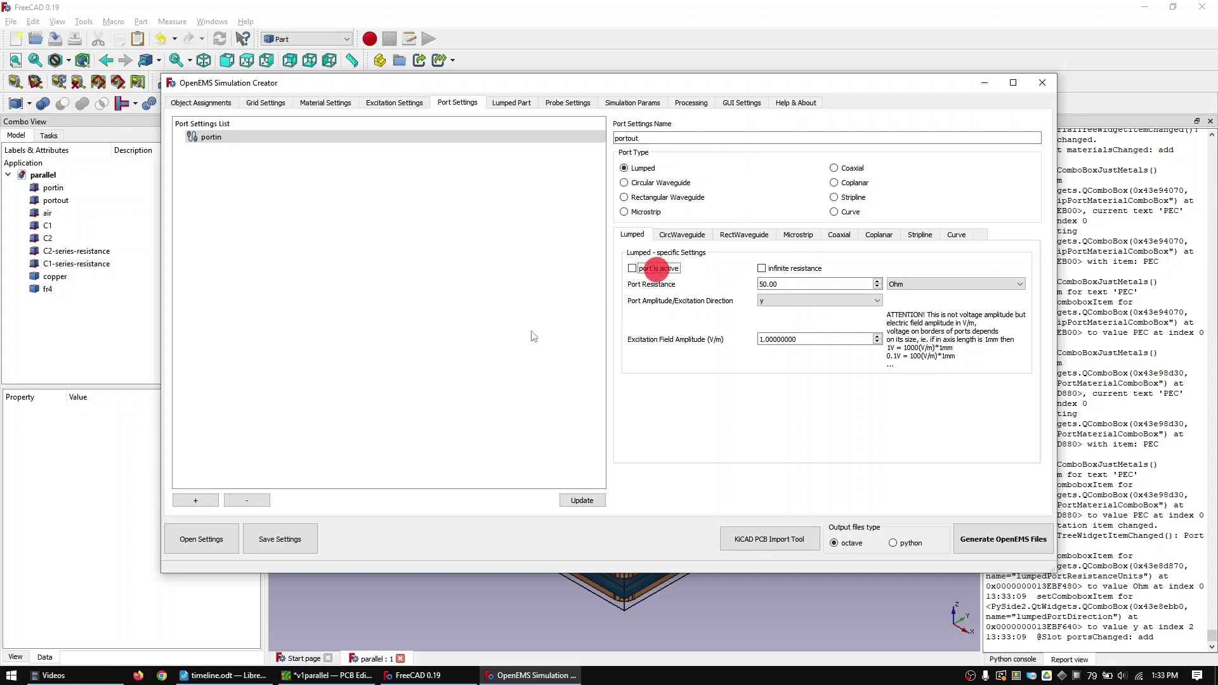
{"action": "left_click", "coordinate": [196, 501]}
{"action": "left_click", "coordinate": [500, 103]}
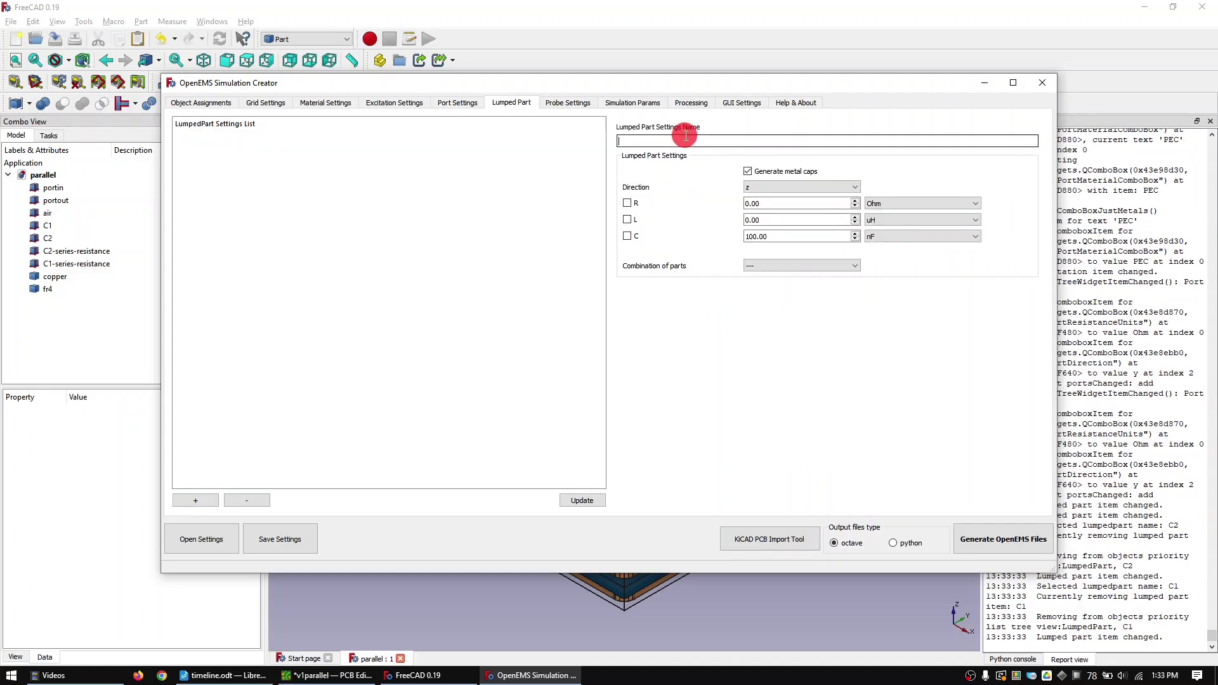
- Add lumped parts C1 and C2 with 100 nF capacitance in the y direction
{"action": "type", "text": "C1"}
{"action": "left_click", "coordinate": [626, 236]}
{"action": "left_click", "coordinate": [771, 186]}
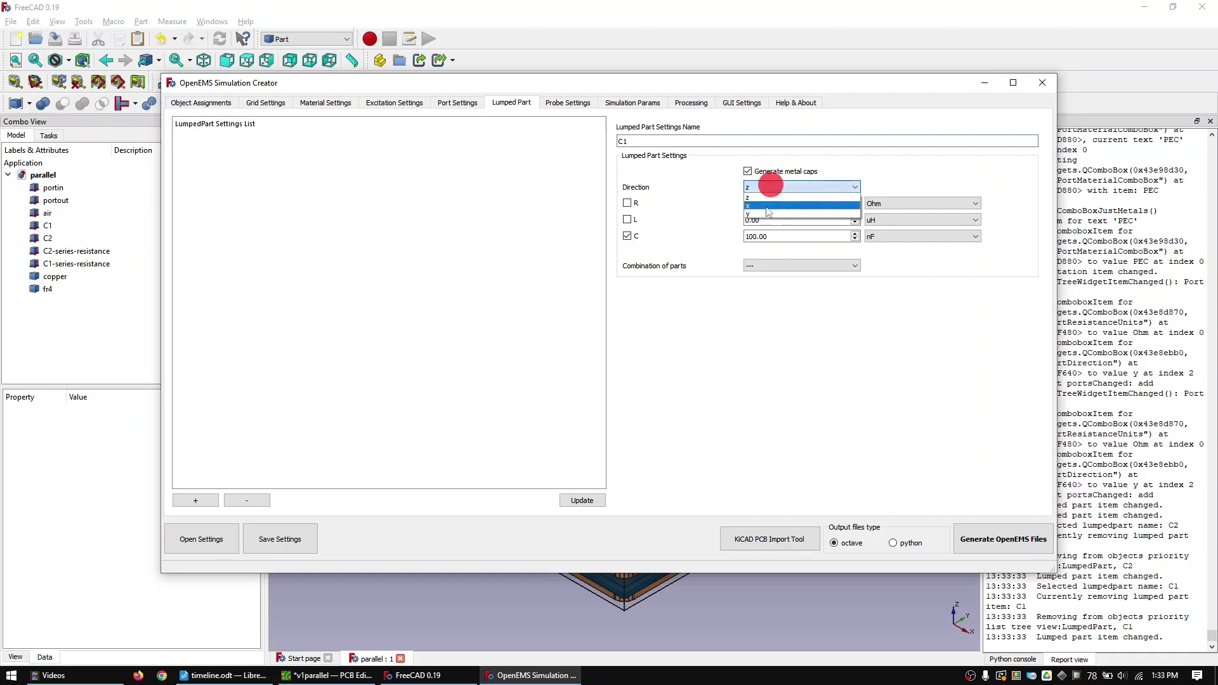
{"action": "left_click", "coordinate": [768, 213]}
{"action": "left_click", "coordinate": [924, 237]}
{"action": "left_click", "coordinate": [924, 236]}
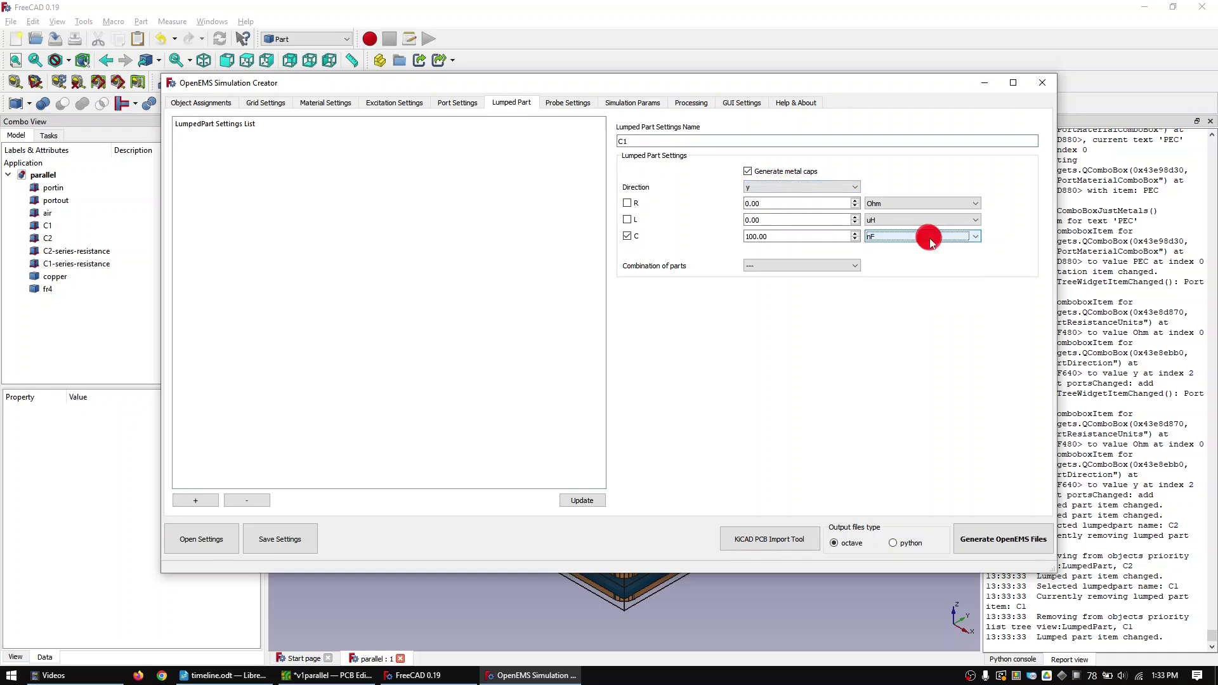
{"action": "left_click", "coordinate": [186, 501]}
{"action": "left_click", "coordinate": [661, 141]}
{"action": "key", "text": "BackSpace"}
{"action": "type", "text": "2"}
{"action": "left_click", "coordinate": [202, 498]}
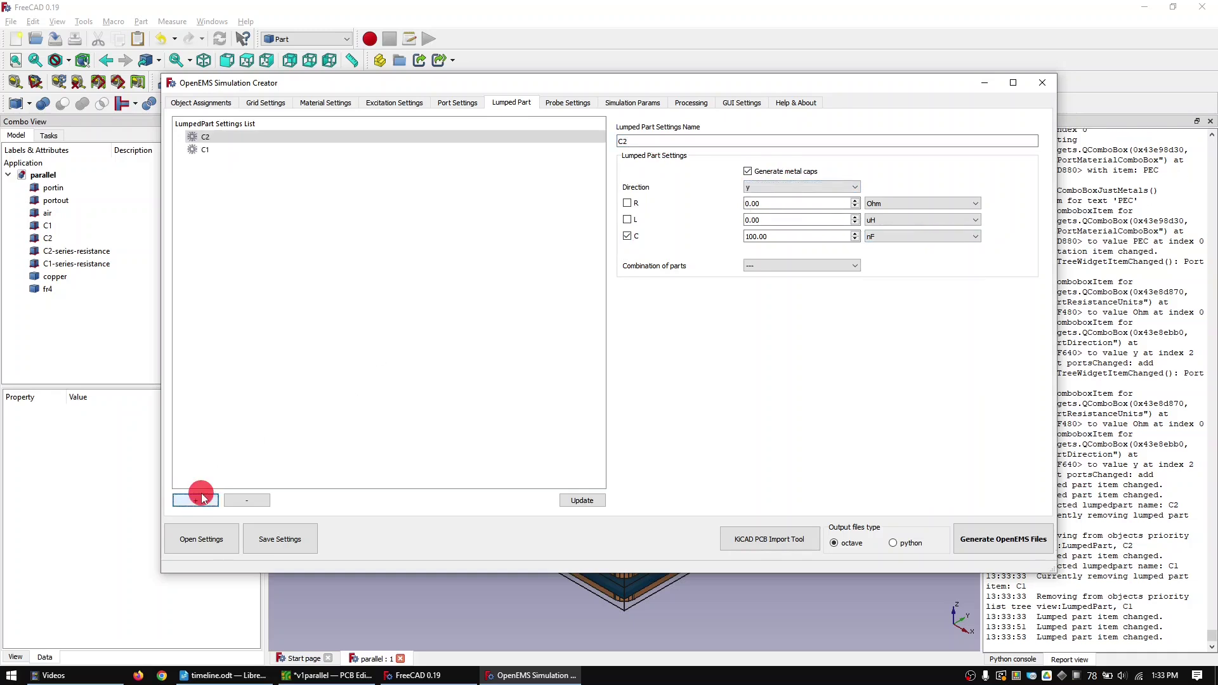
- Add 40 mOhm resistive parts C2-series-resistance and C1-series-resistance
{"action": "left_click", "coordinate": [626, 236]}
{"action": "left_click", "coordinate": [626, 203]}
{"action": "key", "text": "Tab"}
{"action": "type", "text": "40"}
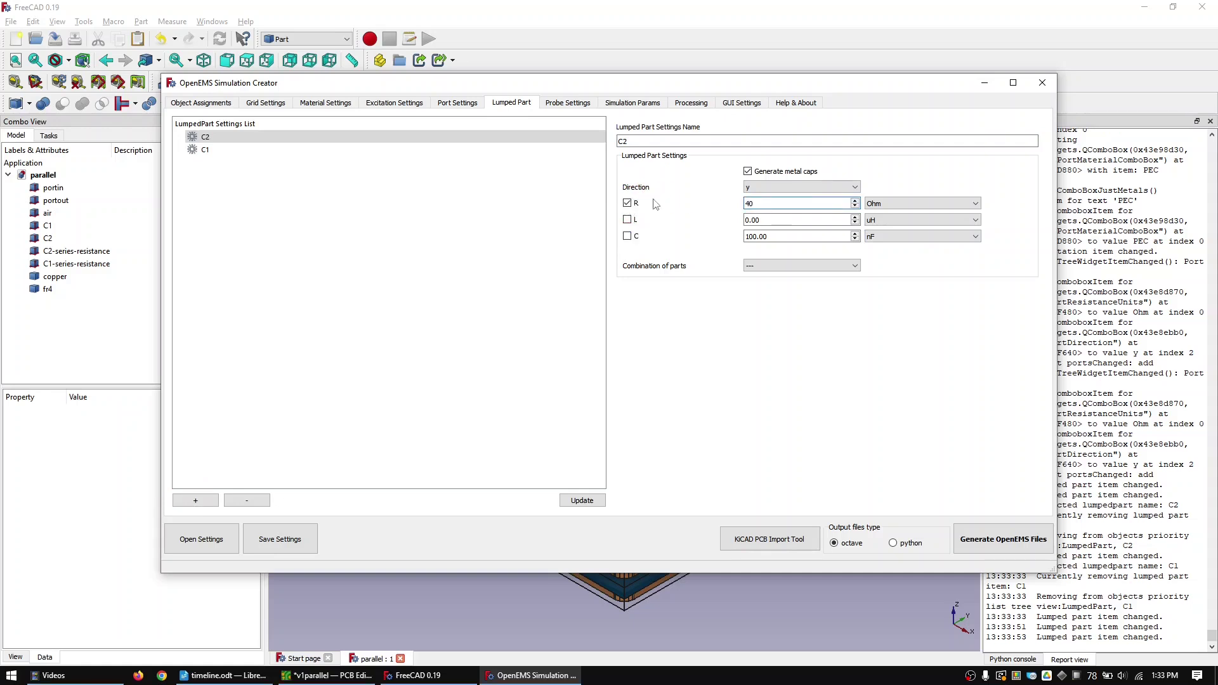
{"action": "left_click", "coordinate": [905, 203]}
{"action": "left_click", "coordinate": [879, 214]}
{"action": "left_click", "coordinate": [689, 142]}
{"action": "type", "text": "-serie"}
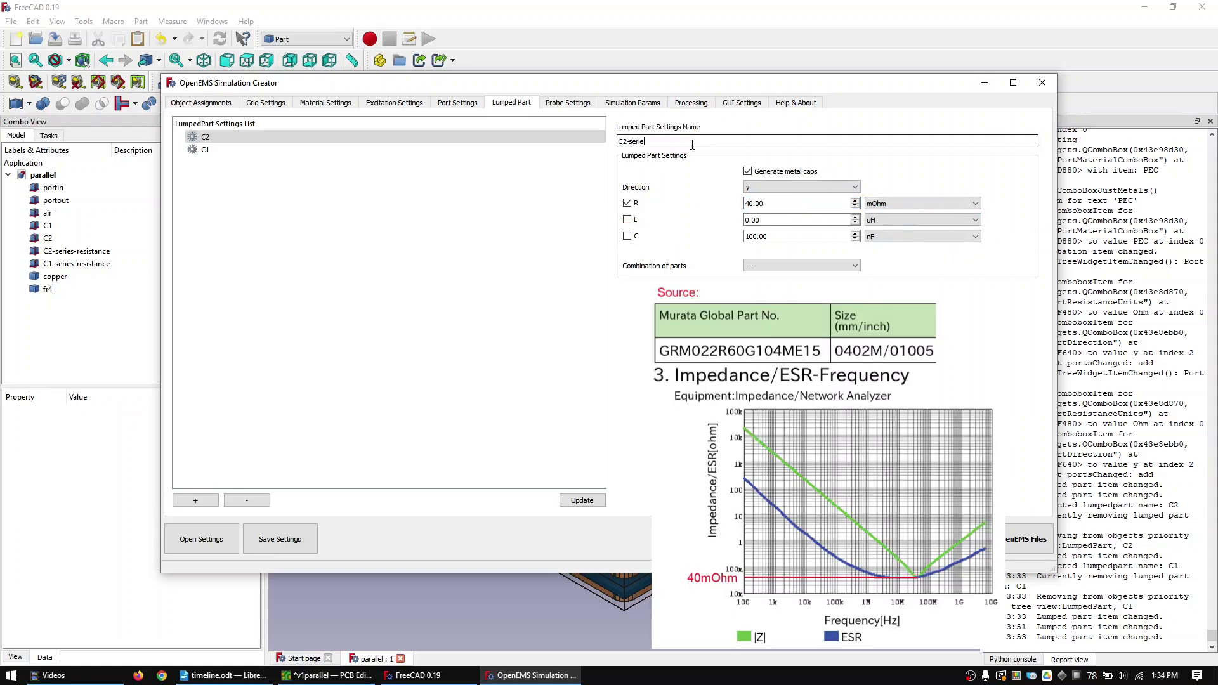
{"action": "type", "text": "s-resistance"}
{"action": "left_click", "coordinate": [202, 499]}
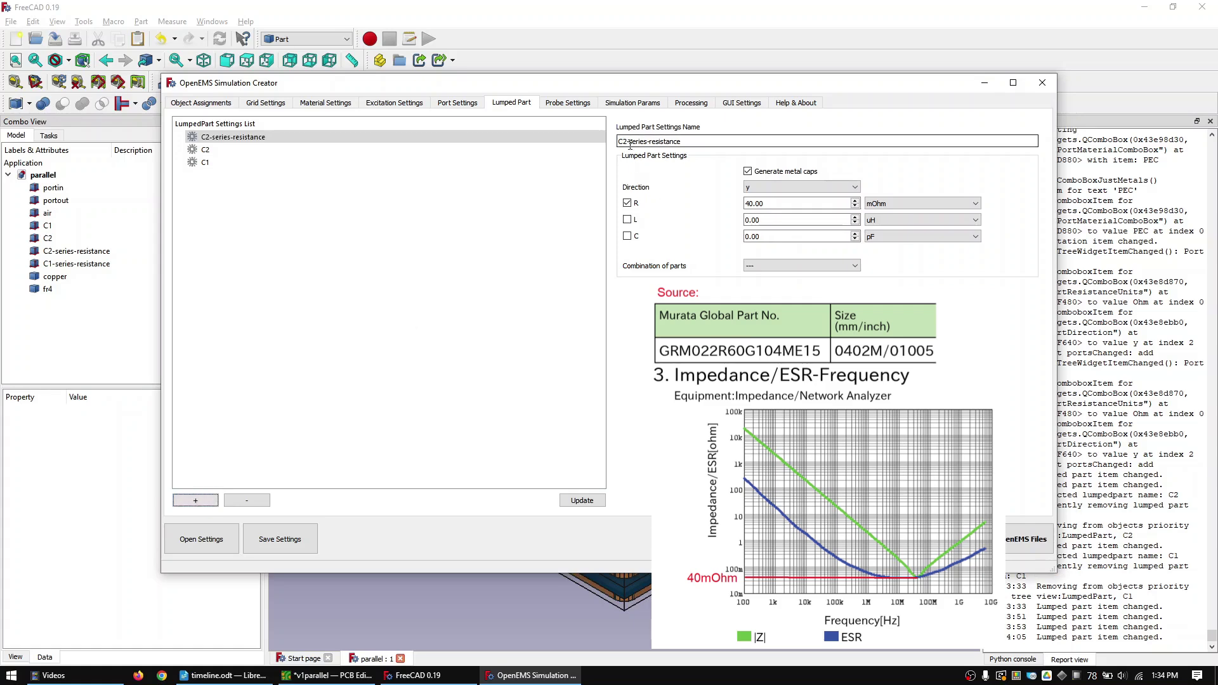
{"action": "left_click", "coordinate": [630, 142]}
{"action": "left_click", "coordinate": [196, 499]}
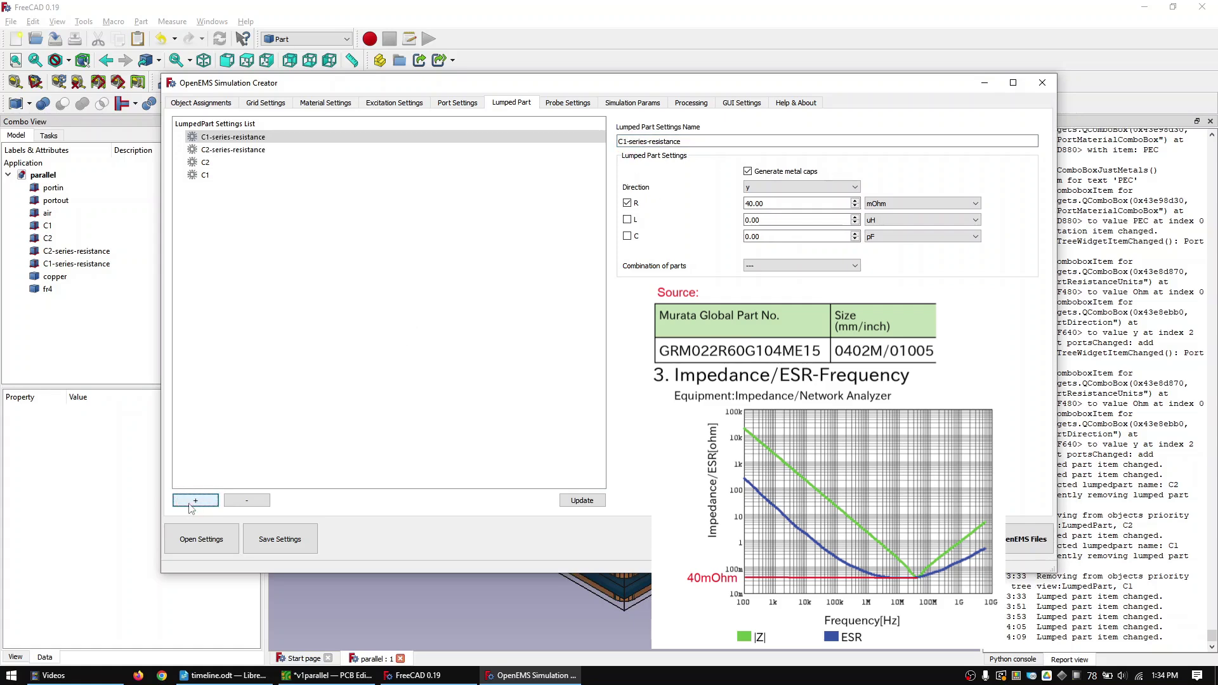
- Set the simulation's max timesteps to 1
{"action": "left_click", "coordinate": [627, 104]}
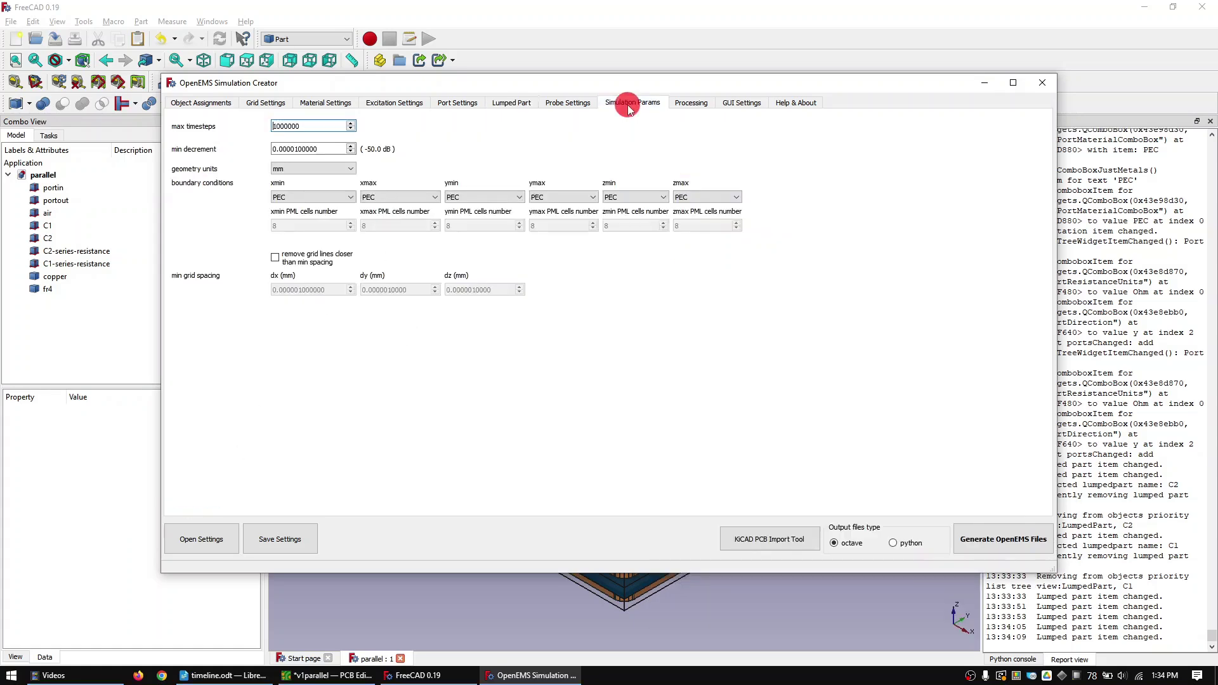
{"action": "left_click_drag", "start_coordinate": [343, 126], "coordinate": [185, 126]}
{"action": "type", "text": "1"}
- Expand the Material, Excitation, Grid, Port and LumpedPart categories in Object Assignments
{"action": "left_click", "coordinate": [192, 105]}
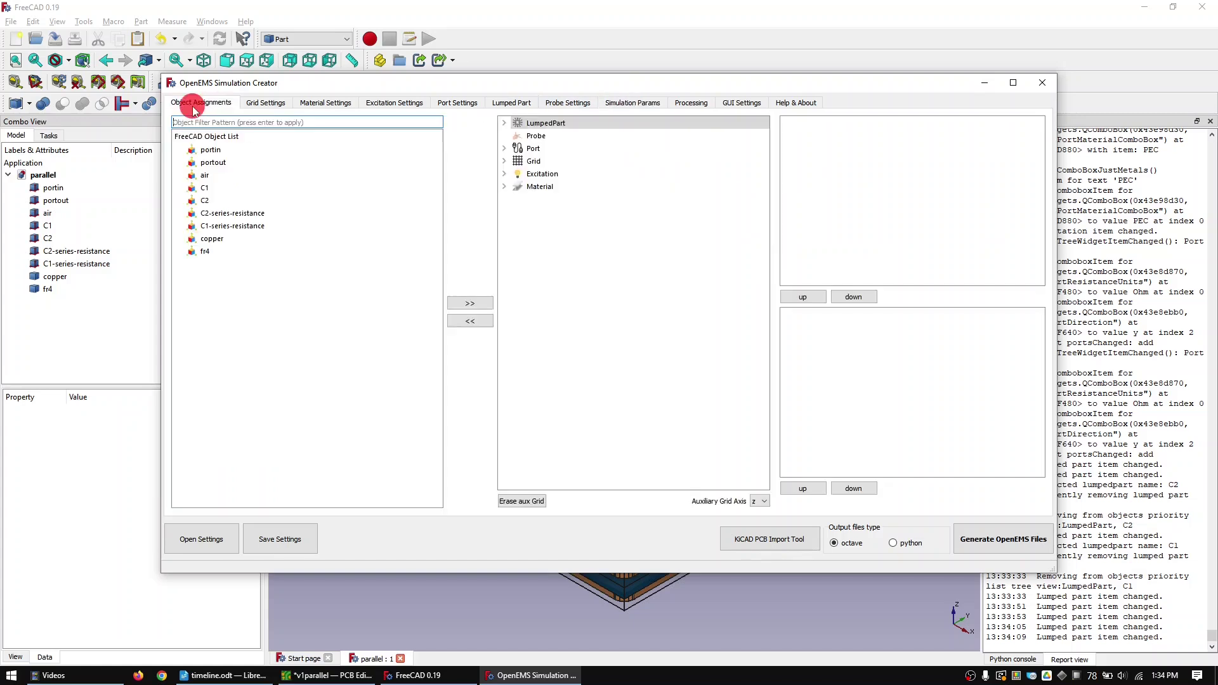
{"action": "left_click", "coordinate": [504, 186]}
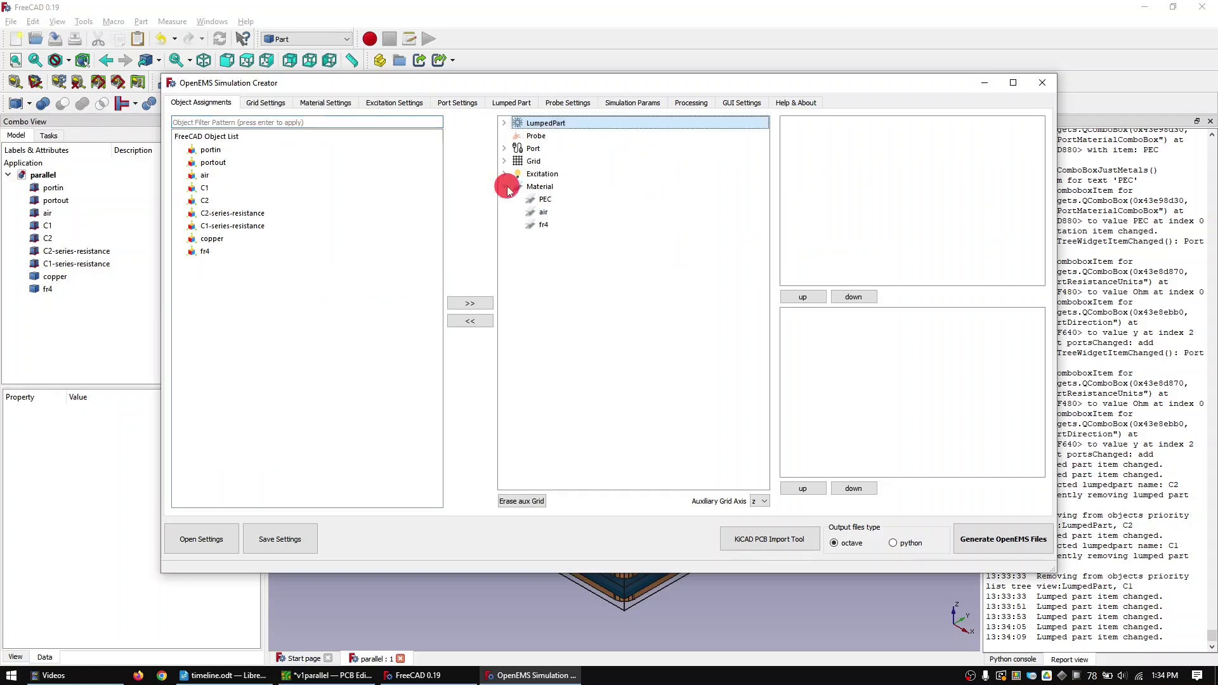
{"action": "left_click", "coordinate": [504, 174]}
{"action": "left_click", "coordinate": [504, 161]}
{"action": "left_click", "coordinate": [504, 148]}
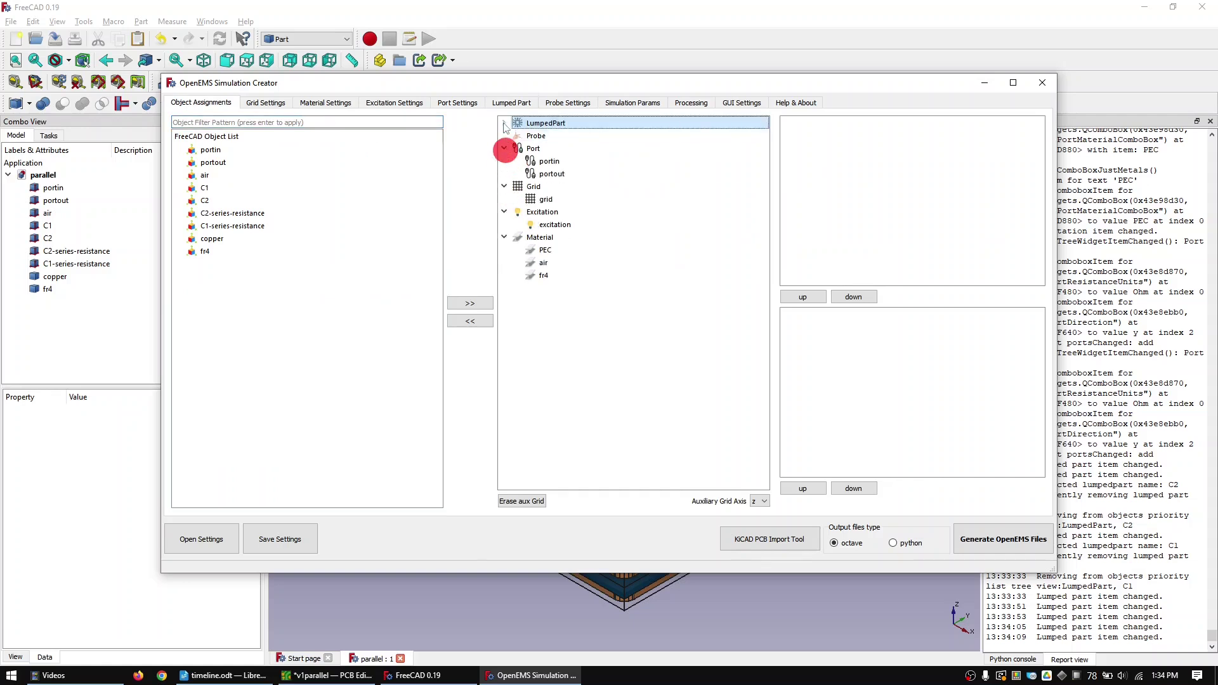
{"action": "left_click", "coordinate": [505, 123]}
- Assign the C1 and C2 objects to lumped part C1, then remove the wrong assignments
{"action": "left_click", "coordinate": [543, 136]}
{"action": "left_click", "coordinate": [204, 188]}
{"action": "left_click", "coordinate": [470, 303]}
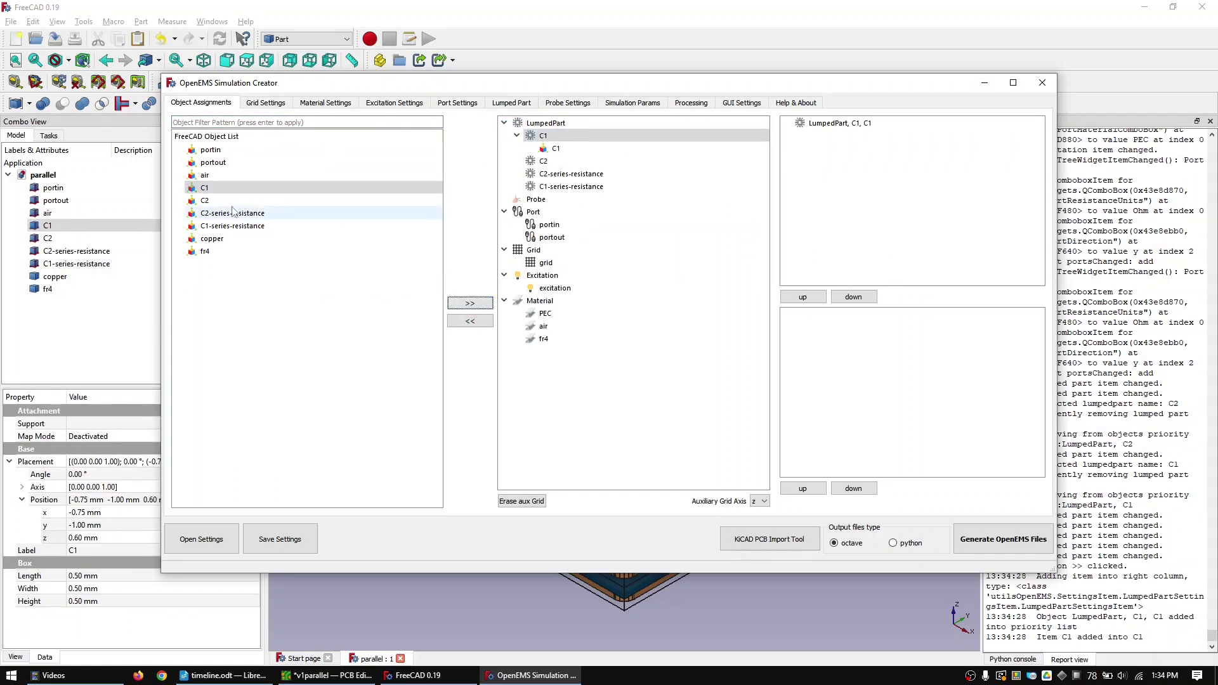
{"action": "left_click", "coordinate": [204, 201]}
{"action": "left_click", "coordinate": [470, 303]}
{"action": "left_click", "coordinate": [474, 319]}
{"action": "left_click", "coordinate": [470, 321]}
- Assign C1, C2 and both series-resistance objects to their matching lumped parts
{"action": "left_click", "coordinate": [543, 136]}
{"action": "left_click", "coordinate": [204, 188]}
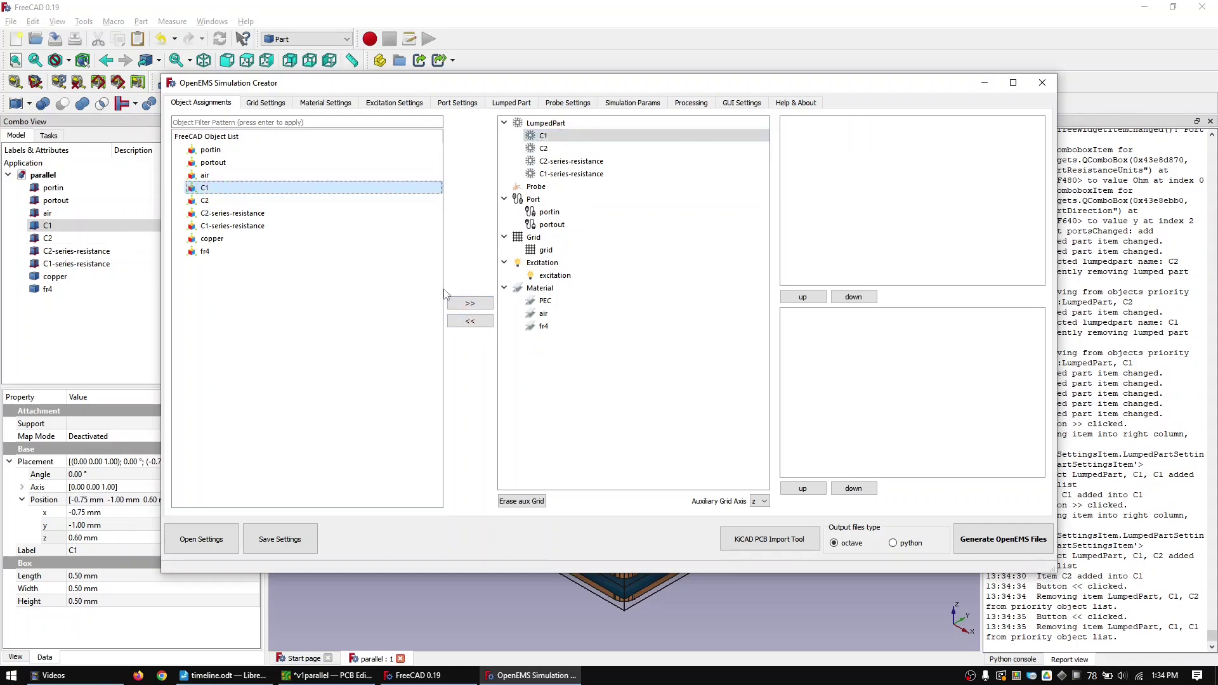
{"action": "left_click", "coordinate": [470, 303]}
{"action": "left_click", "coordinate": [543, 161]}
{"action": "left_click", "coordinate": [264, 201]}
{"action": "left_click", "coordinate": [470, 303]}
{"action": "left_click", "coordinate": [571, 186]}
{"action": "left_click", "coordinate": [233, 214]}
{"action": "left_click", "coordinate": [469, 303]}
{"action": "left_click", "coordinate": [571, 212]}
{"action": "left_click", "coordinate": [470, 303]}
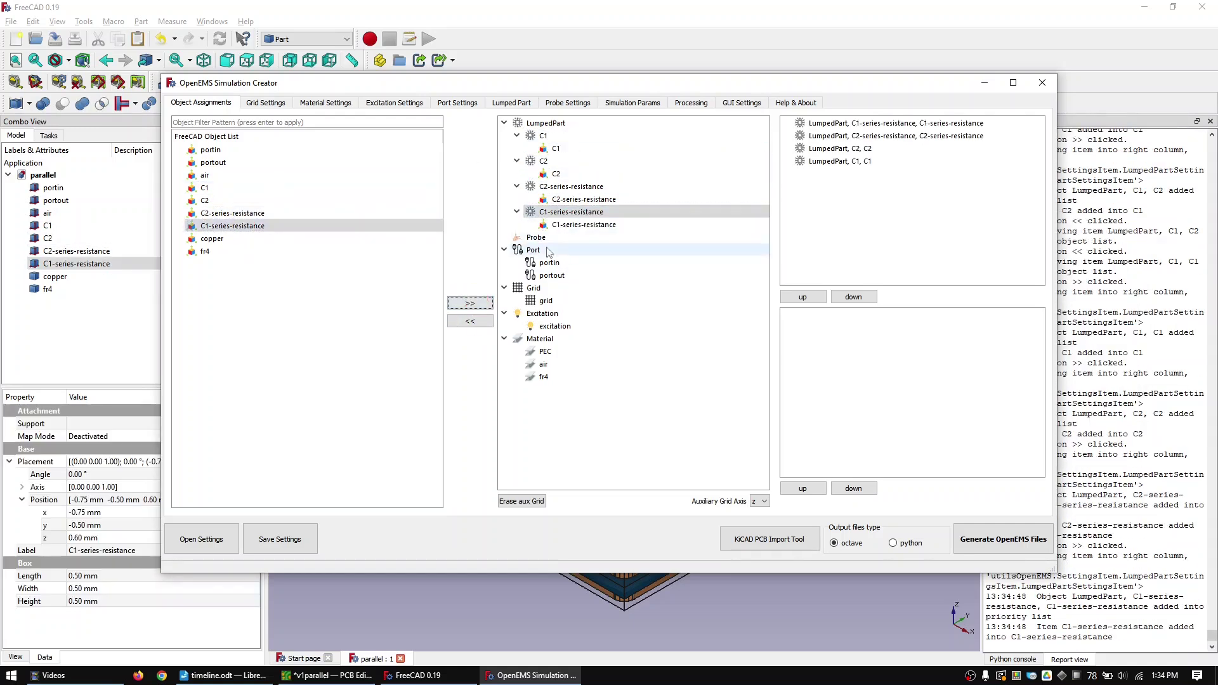
{"action": "left_click", "coordinate": [549, 263]}
- Map the portin and portout objects to their ports and air to the grid
{"action": "left_click", "coordinate": [470, 303]}
{"action": "left_click", "coordinate": [552, 288]}
{"action": "left_click", "coordinate": [213, 162]}
{"action": "left_click", "coordinate": [470, 303]}
{"action": "left_click", "coordinate": [205, 175]}
{"action": "left_click", "coordinate": [545, 313]}
{"action": "left_click", "coordinate": [470, 303]}
- Assign copper to PEC, air to the air material and fr4 to fr4
{"action": "left_click", "coordinate": [545, 389]}
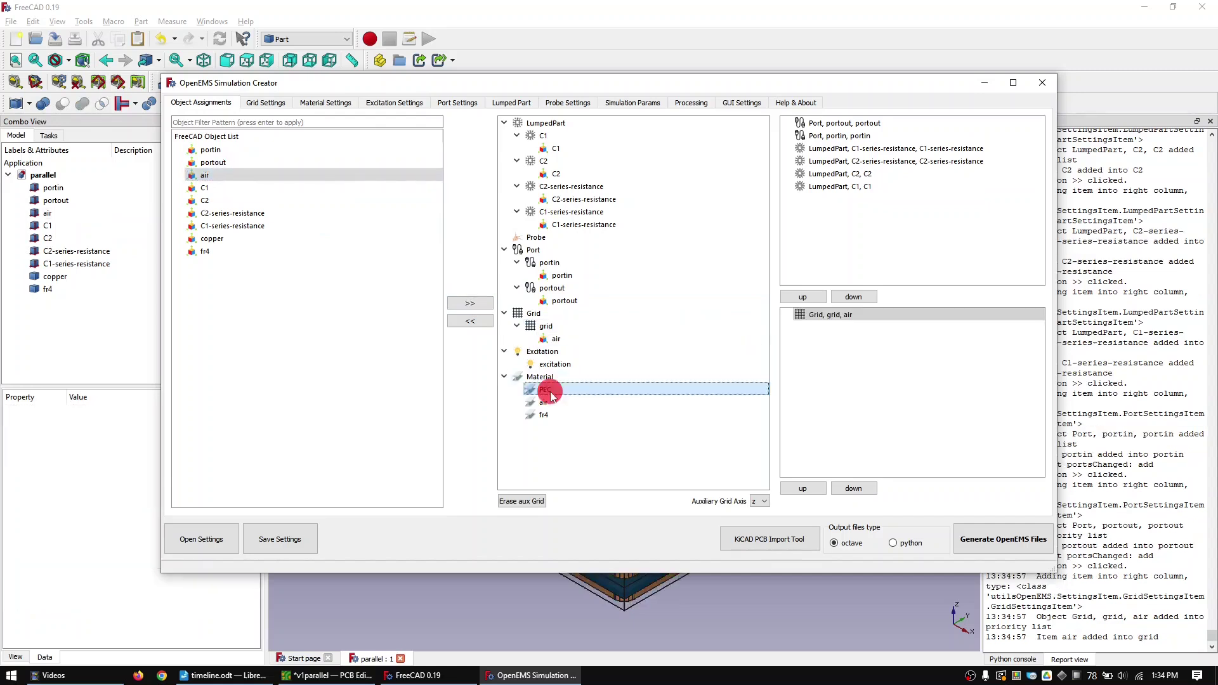
{"action": "left_click", "coordinate": [212, 239]}
{"action": "left_click", "coordinate": [470, 303]}
{"action": "left_click", "coordinate": [470, 303]}
{"action": "left_click", "coordinate": [543, 440]}
{"action": "left_click", "coordinate": [204, 251]}
{"action": "left_click", "coordinate": [470, 303]}
{"action": "left_click", "coordinate": [848, 161]}
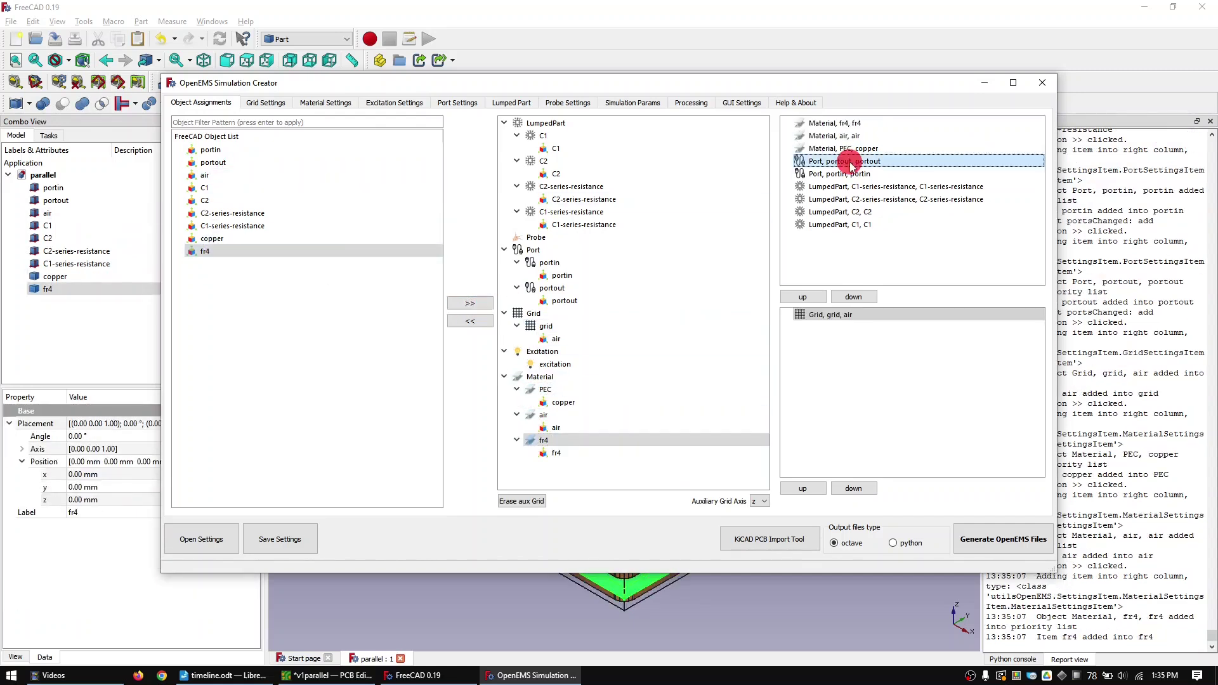
{"action": "left_click", "coordinate": [803, 297]}
- Raise the ports and lumped parts above the materials in the priority order
{"action": "left_click", "coordinate": [848, 174]}
{"action": "left_click", "coordinate": [802, 297]}
{"action": "left_click_drag", "start_coordinate": [837, 224], "coordinate": [858, 182]}
{"action": "left_click", "coordinate": [837, 199]}
{"action": "left_click", "coordinate": [801, 296]}
- Save the simulation settings, overwriting parallel.ini
{"action": "left_click", "coordinate": [274, 543]}
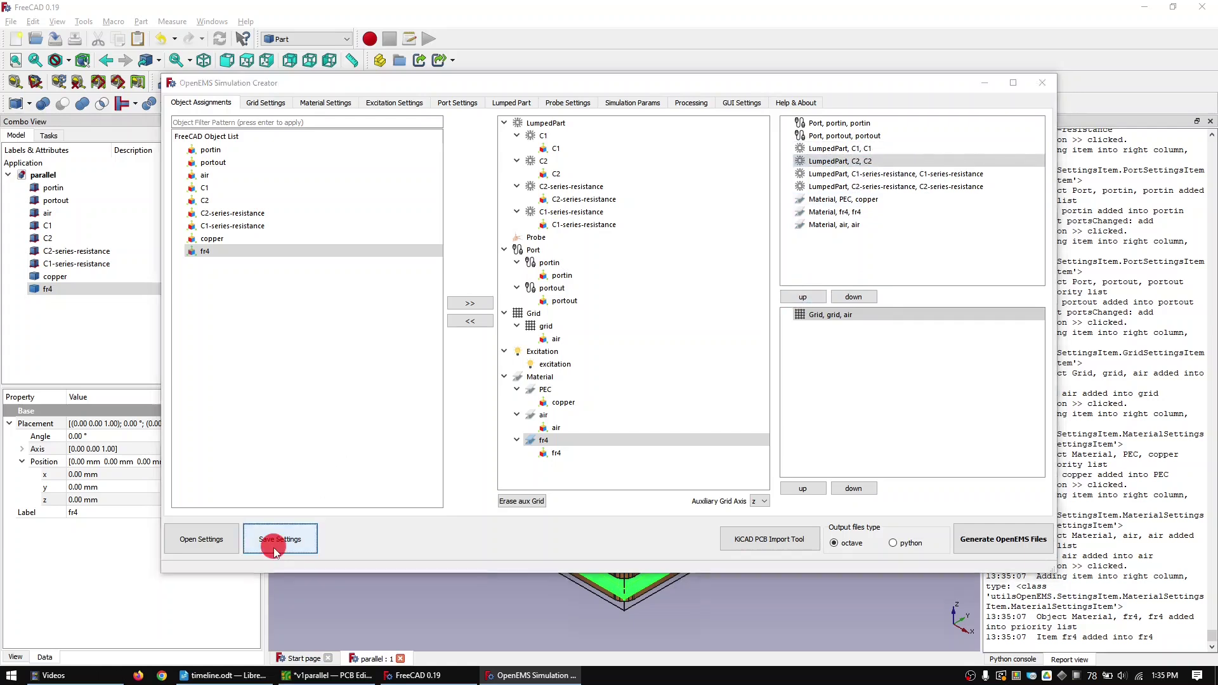
{"action": "double_click", "coordinate": [232, 166]}
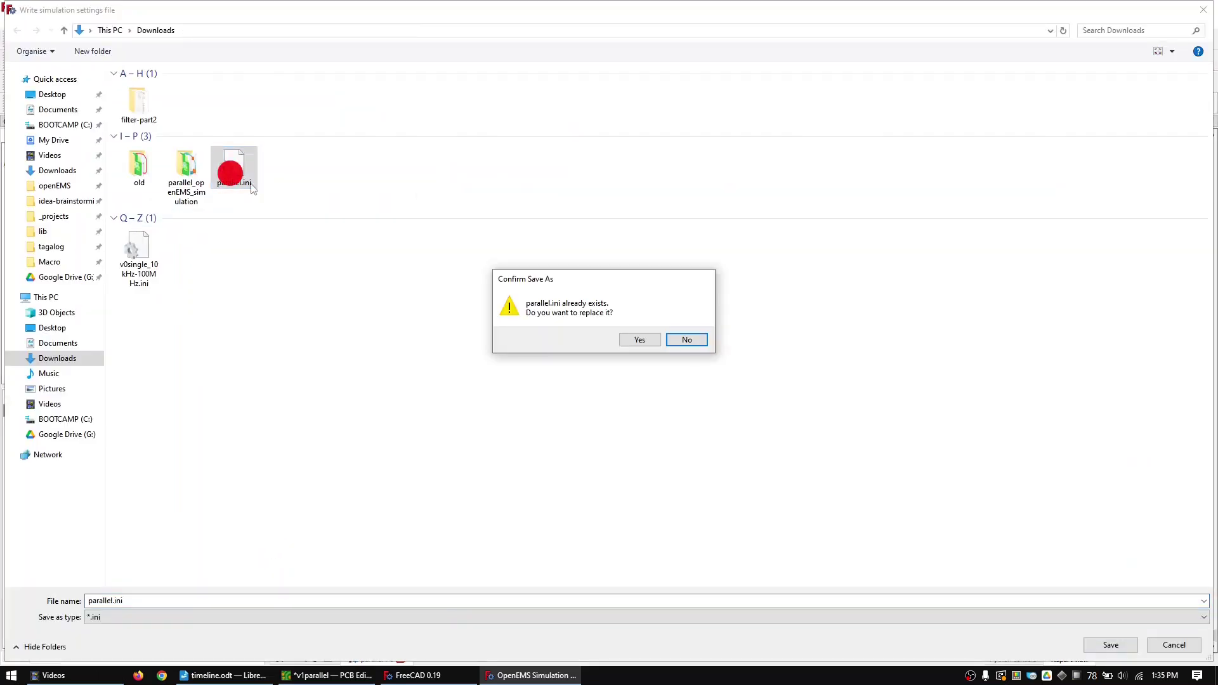
{"action": "left_click", "coordinate": [639, 339]}
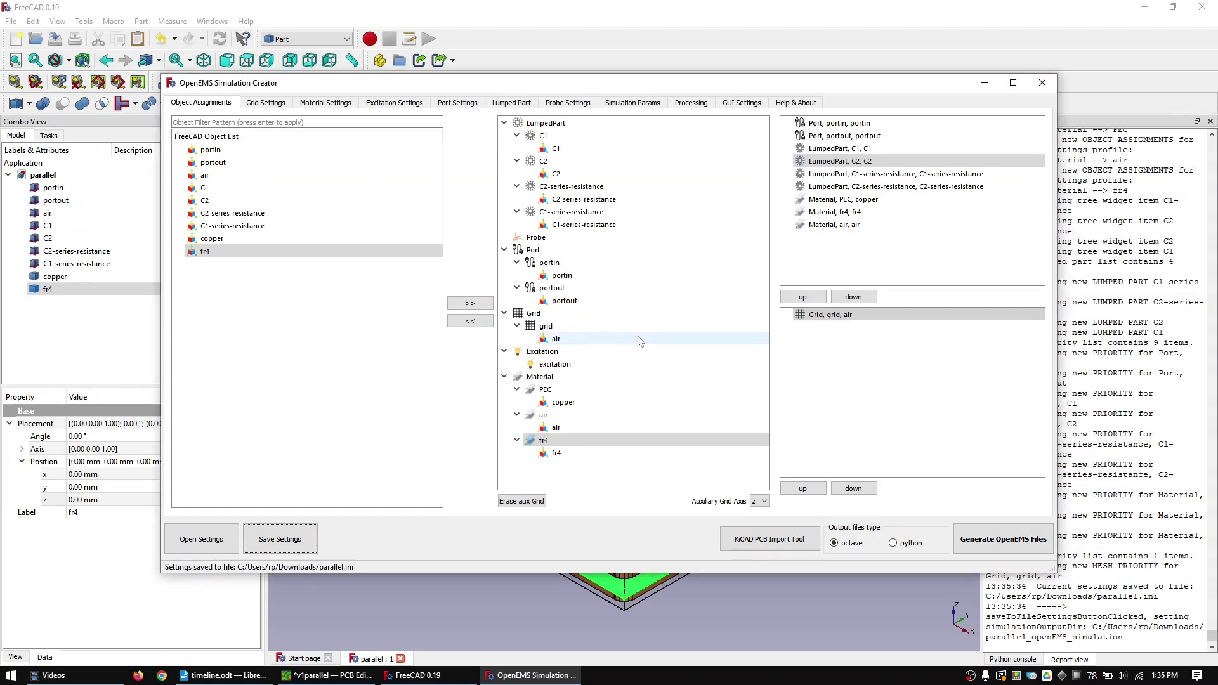
- Generate parallel_openEMS.m and write the parallel_draw_S21.m post-processing script
{"action": "left_click", "coordinate": [1002, 539]}
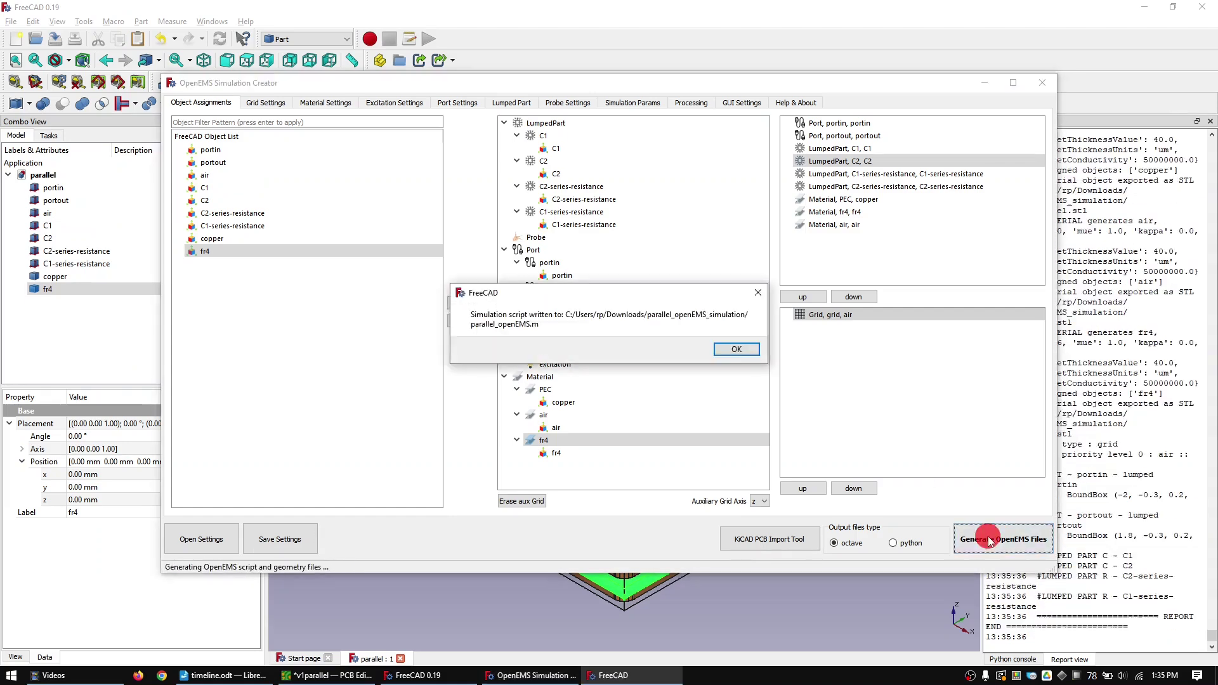
{"action": "left_click", "coordinate": [741, 353]}
{"action": "left_click", "coordinate": [693, 104]}
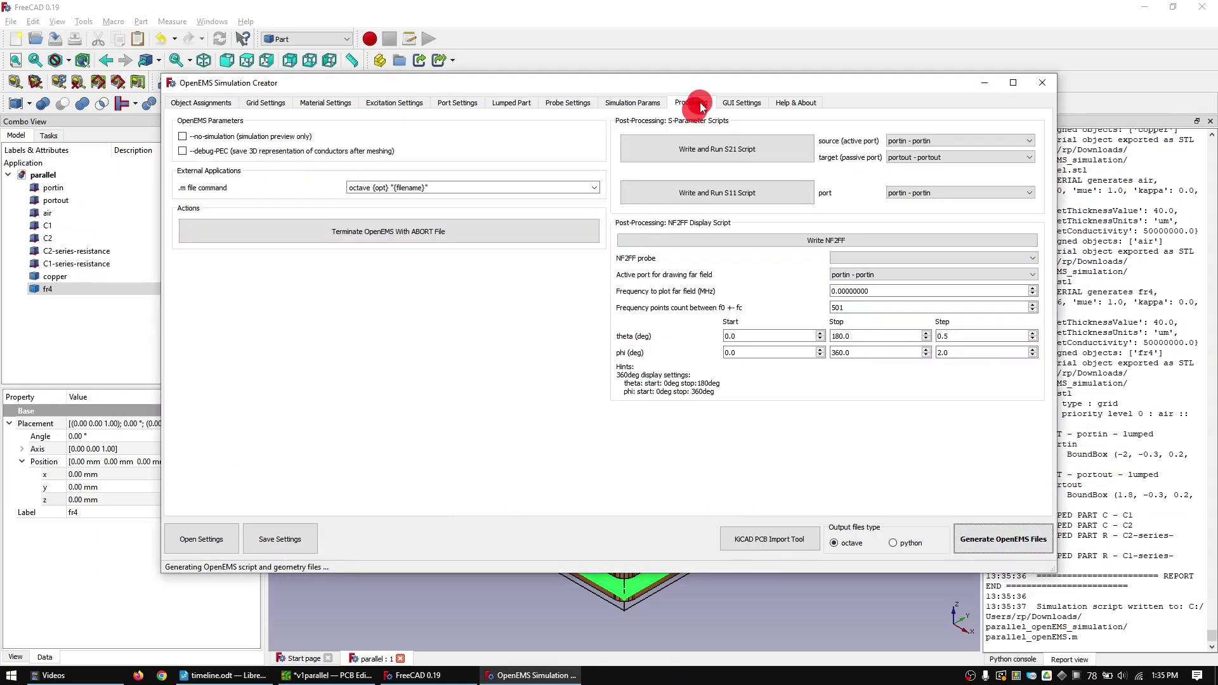
{"action": "left_click", "coordinate": [729, 138]}
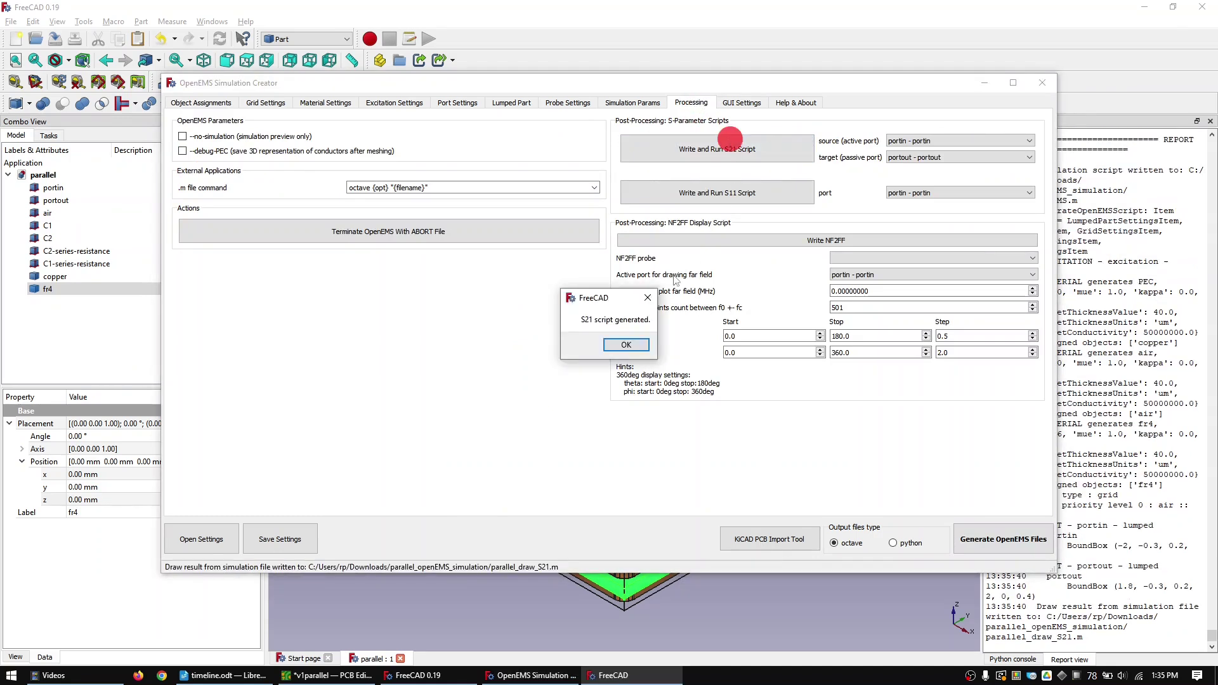
{"action": "left_click", "coordinate": [635, 347]}
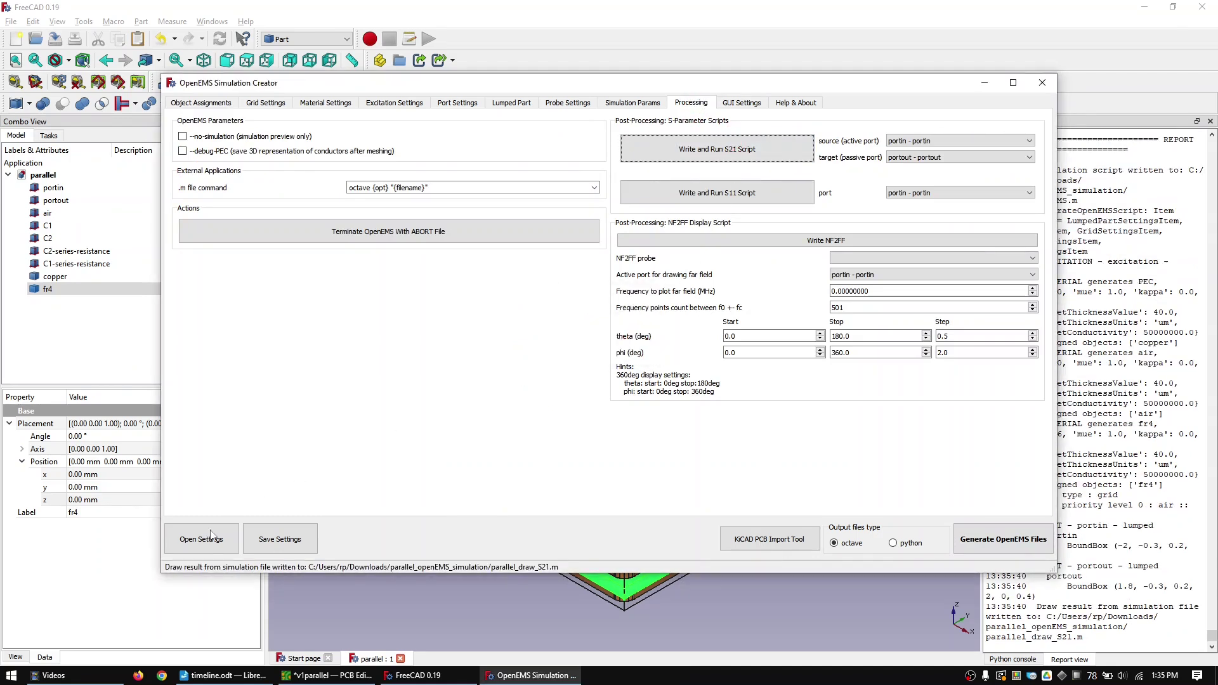
- Open parallel_openEMS.m from Downloads\parallel_openEMS_simulation in Octave
{"action": "left_click", "coordinate": [110, 680]}
{"action": "left_click", "coordinate": [88, 218]}
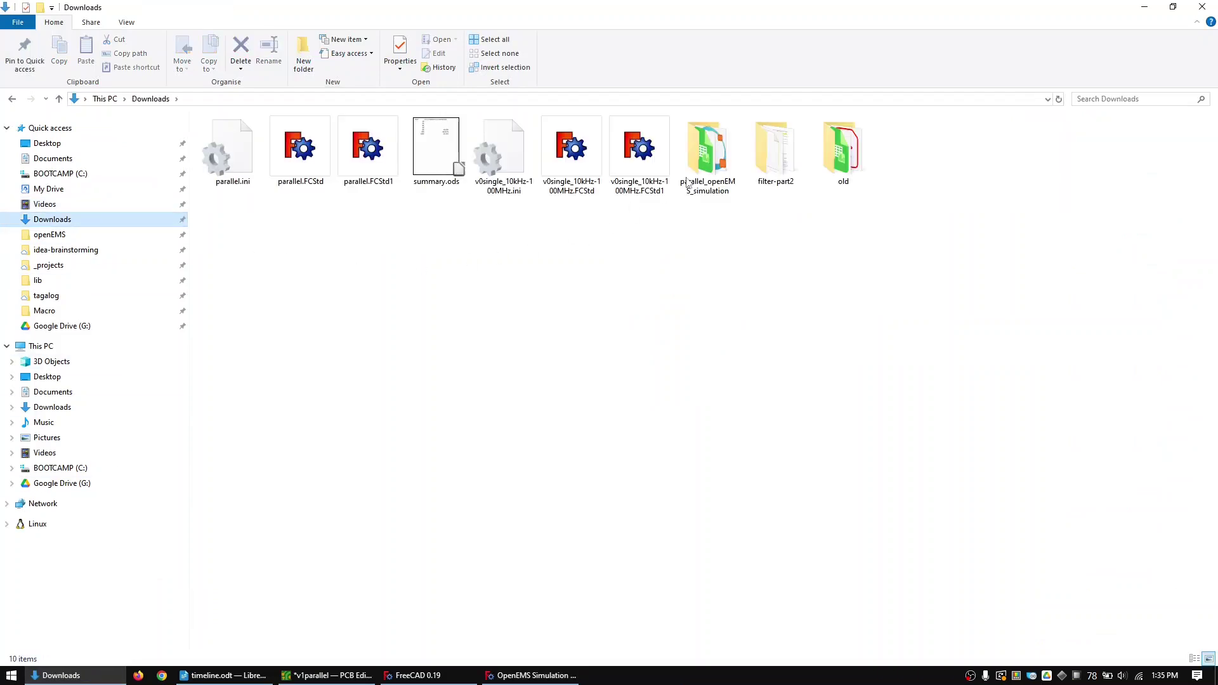
{"action": "double_click", "coordinate": [711, 168]}
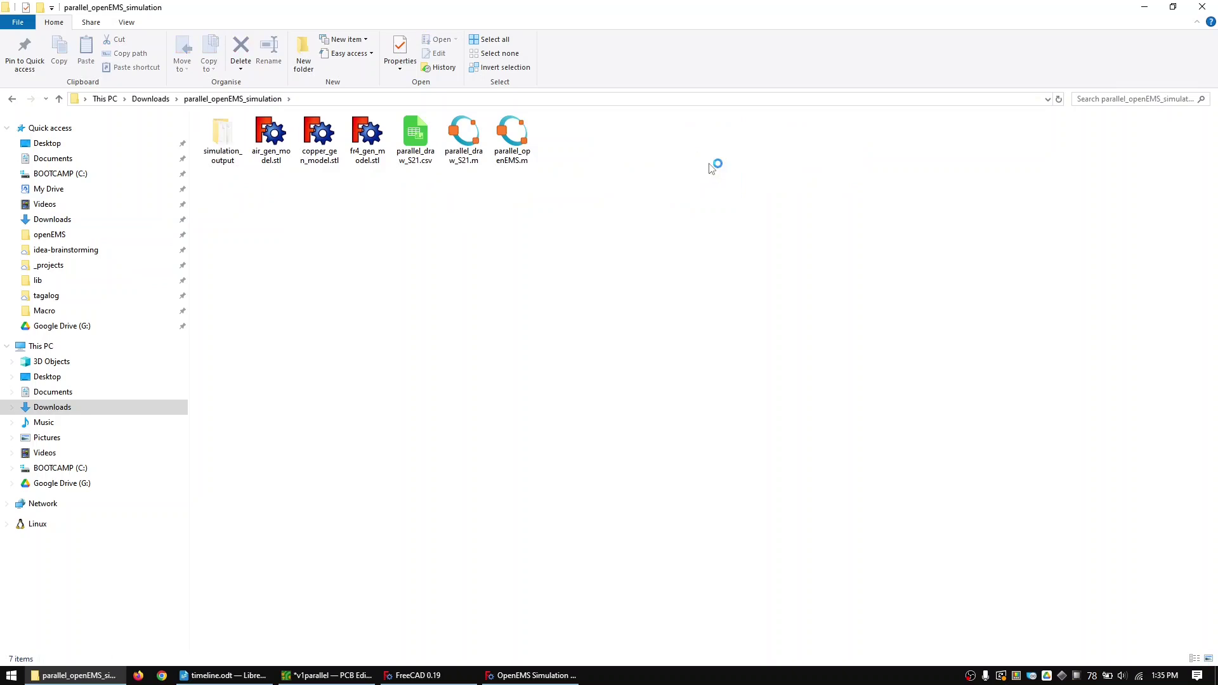
{"action": "double_click", "coordinate": [517, 153]}
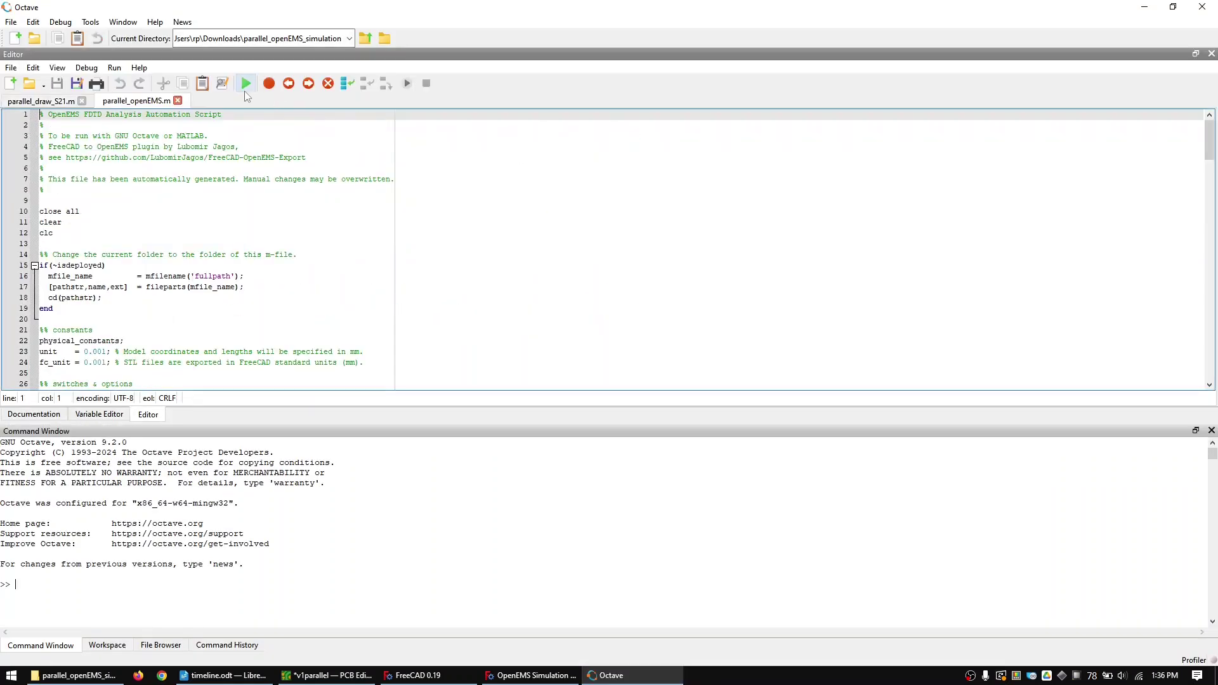
- Run parallel_openEMS.m, answer 'yes' to clear old output, and close the AppCSXCAD viewer
{"action": "left_click", "coordinate": [245, 87]}
{"action": "left_click", "coordinate": [341, 466]}
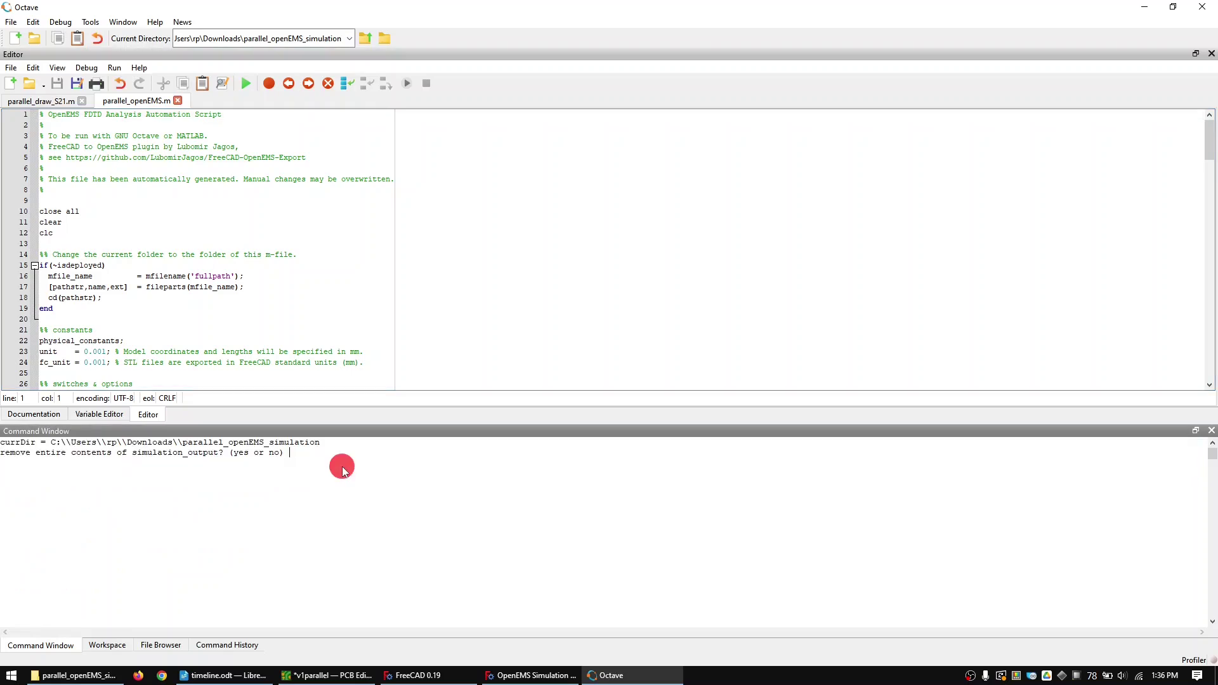
{"action": "type", "text": "yes"}
{"action": "key", "text": "Return"}
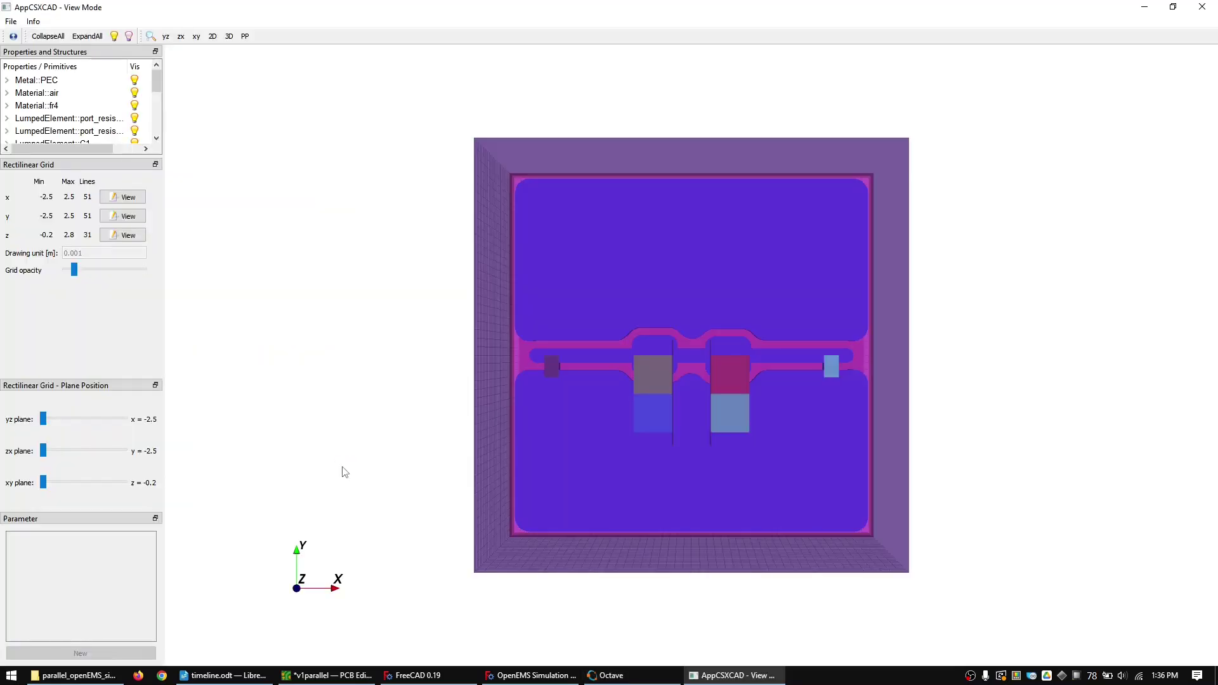
{"action": "left_click", "coordinate": [1201, 7]}
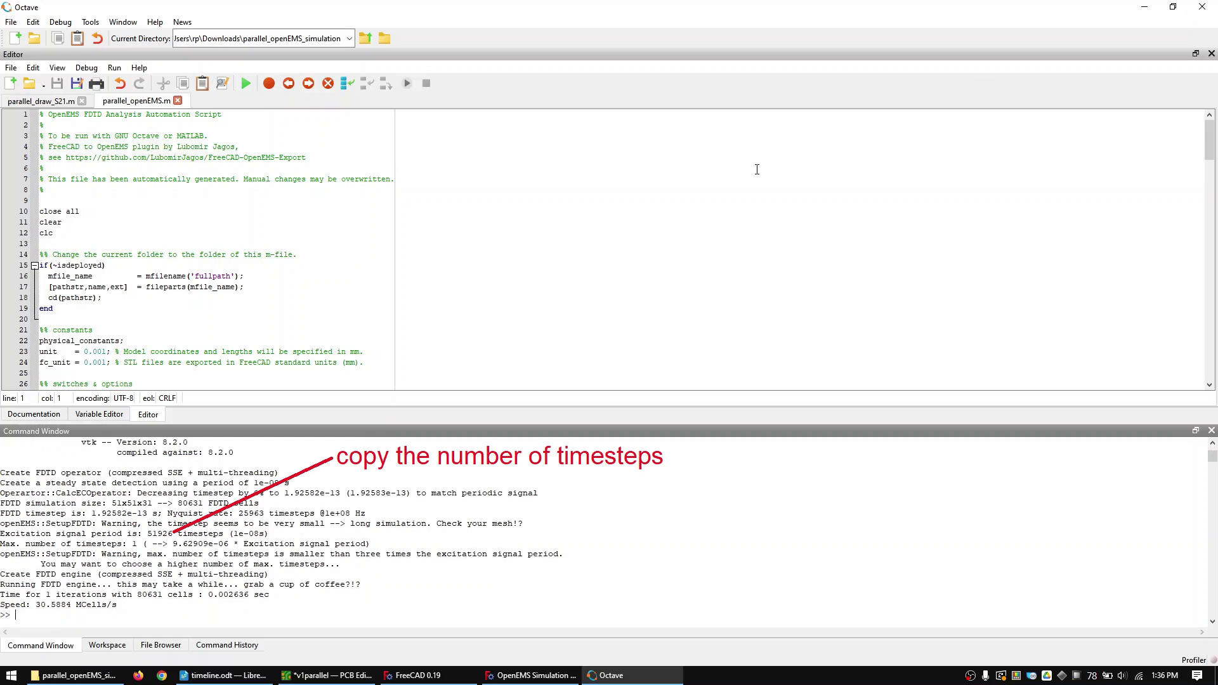
- Copy 51926 from the output and make it the max_timesteps value on line 45
{"action": "double_click", "coordinate": [155, 533]}
{"action": "right_click", "coordinate": [154, 536]}
{"action": "left_click", "coordinate": [172, 542]}
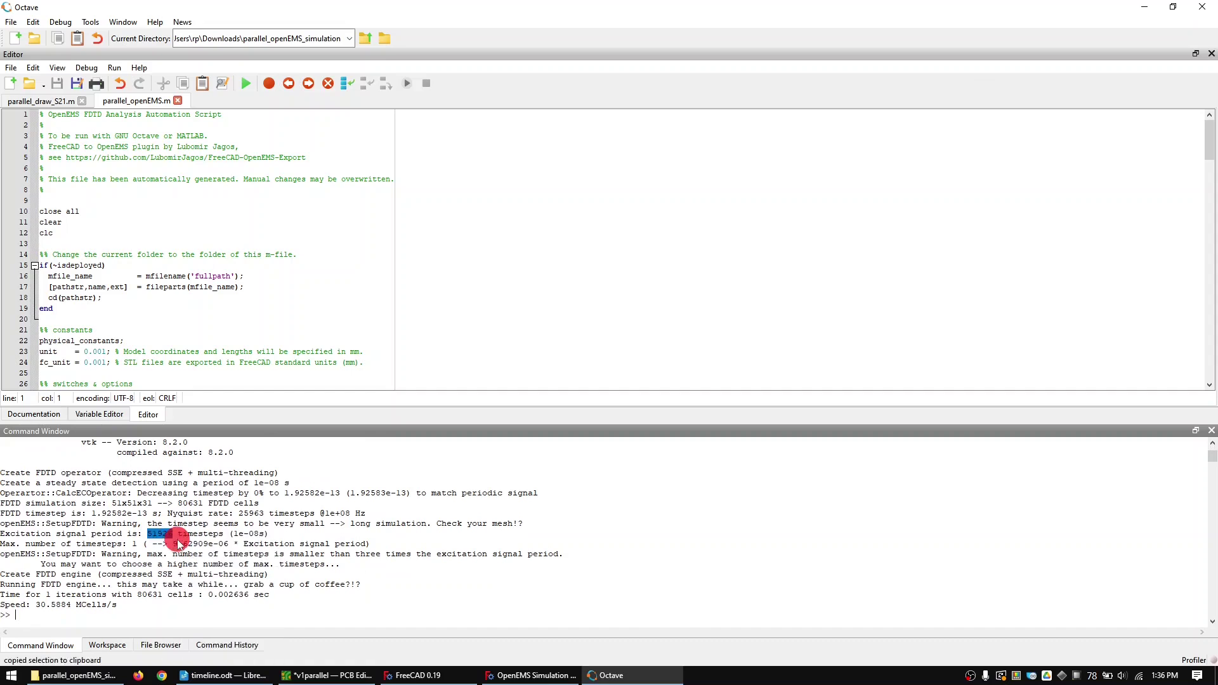
{"action": "left_click", "coordinate": [1211, 274]}
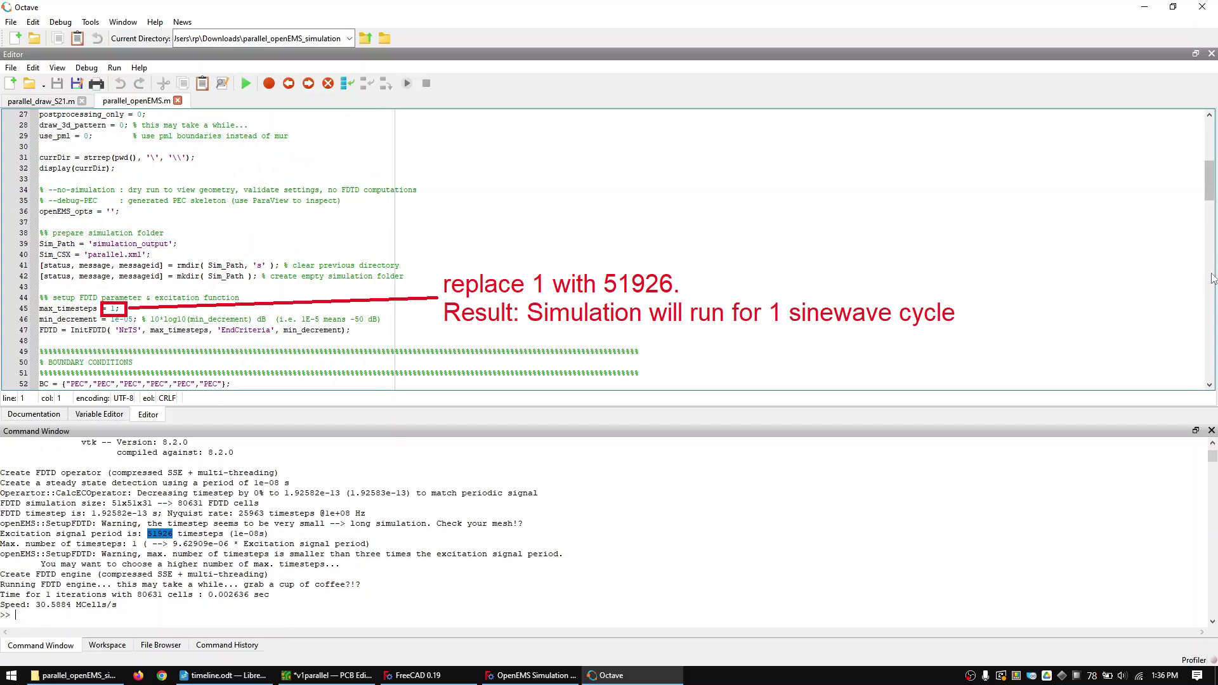
{"action": "left_click", "coordinate": [114, 308]}
{"action": "key", "text": "BackSpace"}
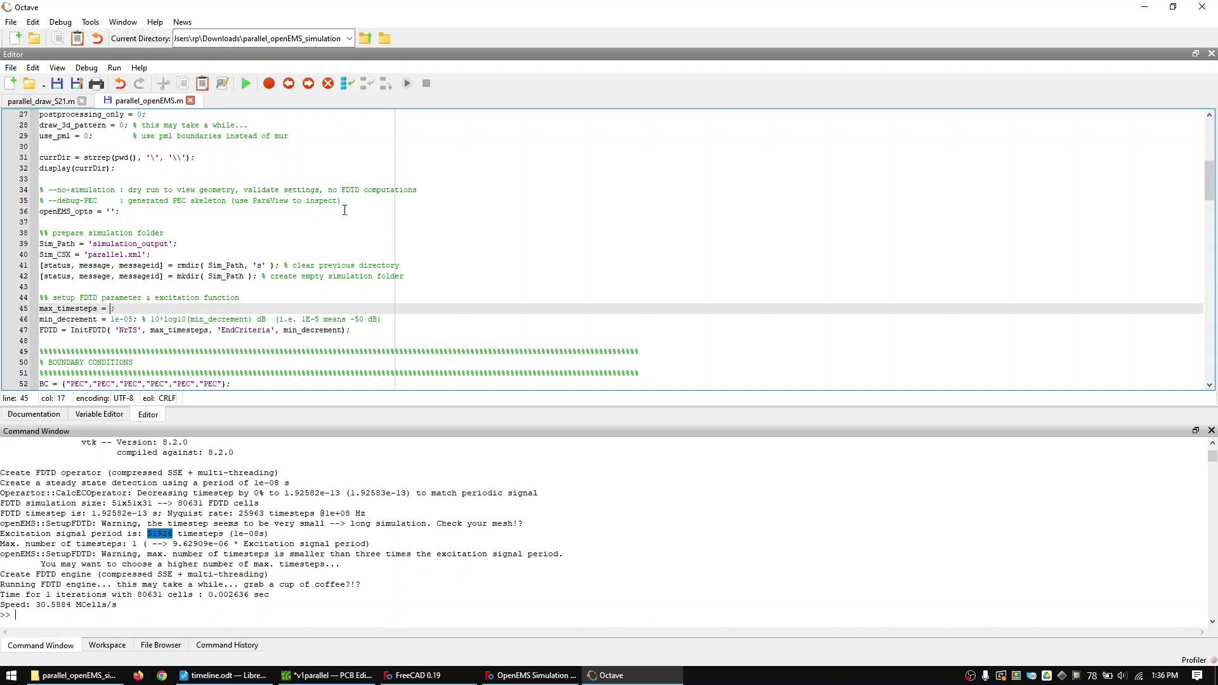
{"action": "key", "text": "ctrl+v"}
- Rerun the simulation script, answering 'yes' and closing the AppCSXCAD viewer
{"action": "left_click", "coordinate": [81, 100]}
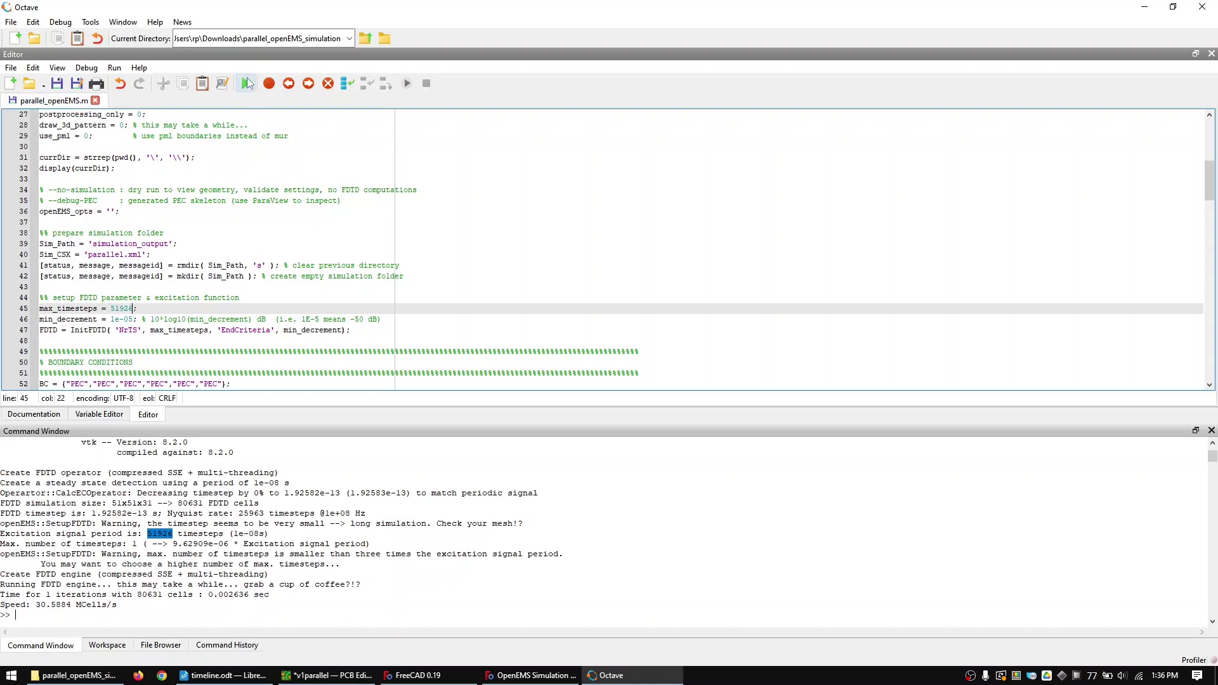
{"action": "left_click", "coordinate": [247, 83]}
{"action": "left_click", "coordinate": [360, 475]}
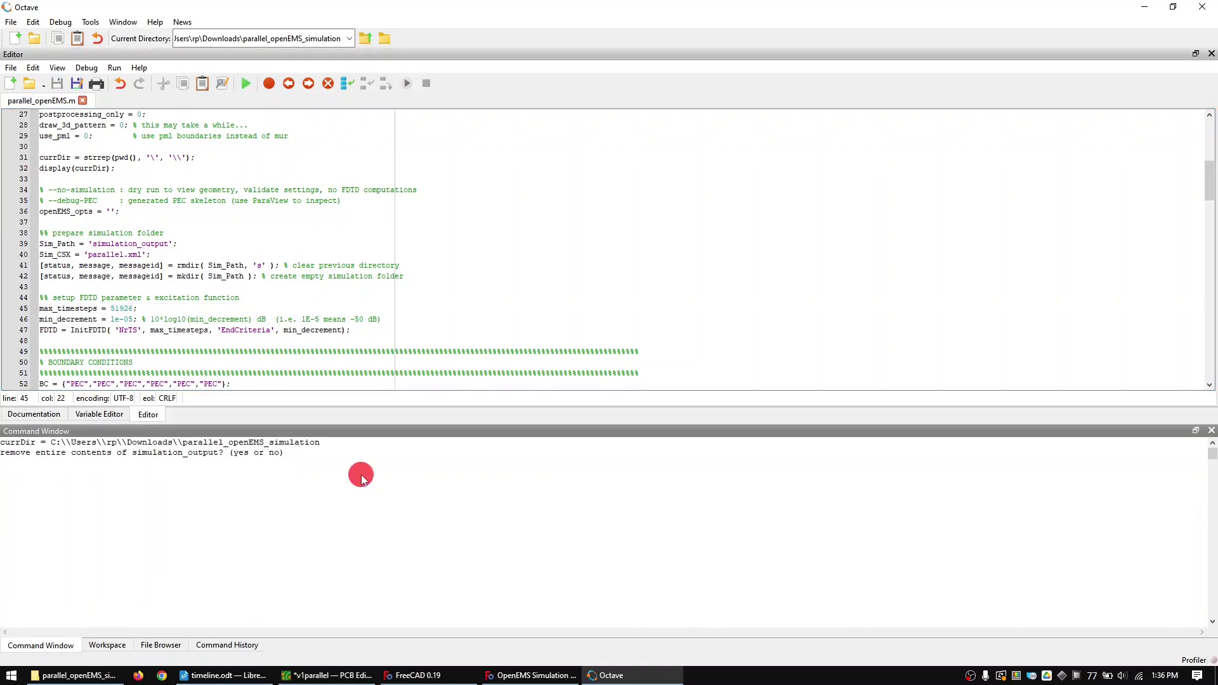
{"action": "type", "text": "yes"}
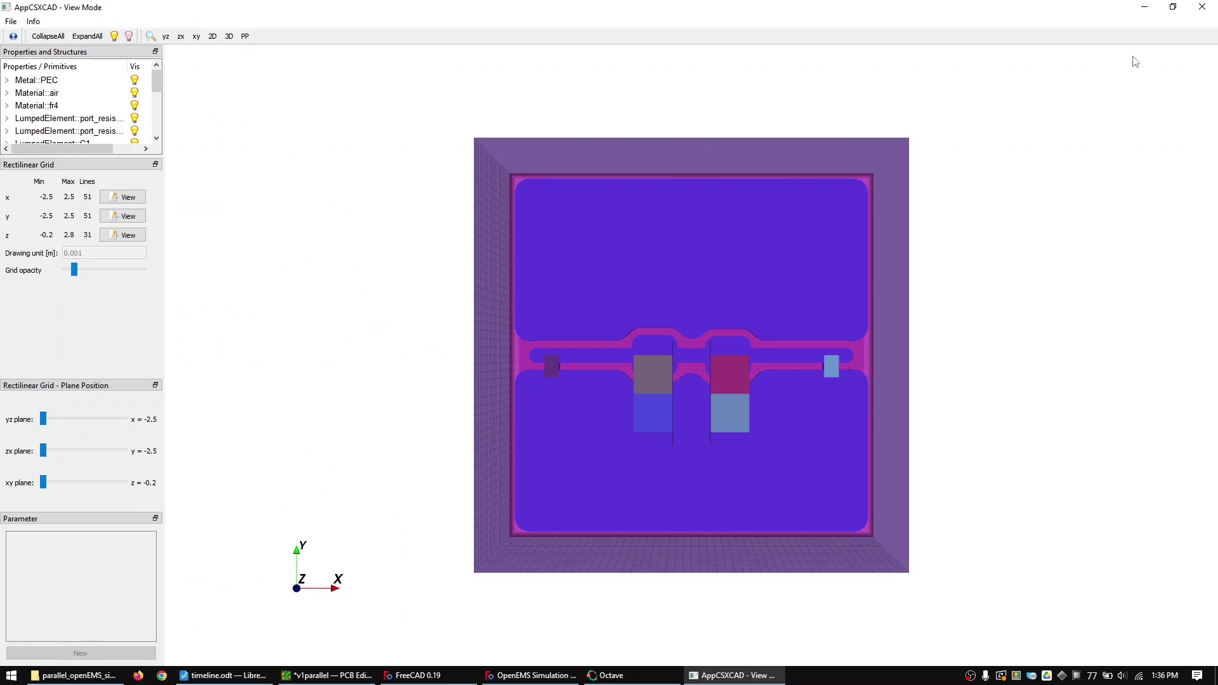
{"action": "left_click", "coordinate": [1202, 7]}
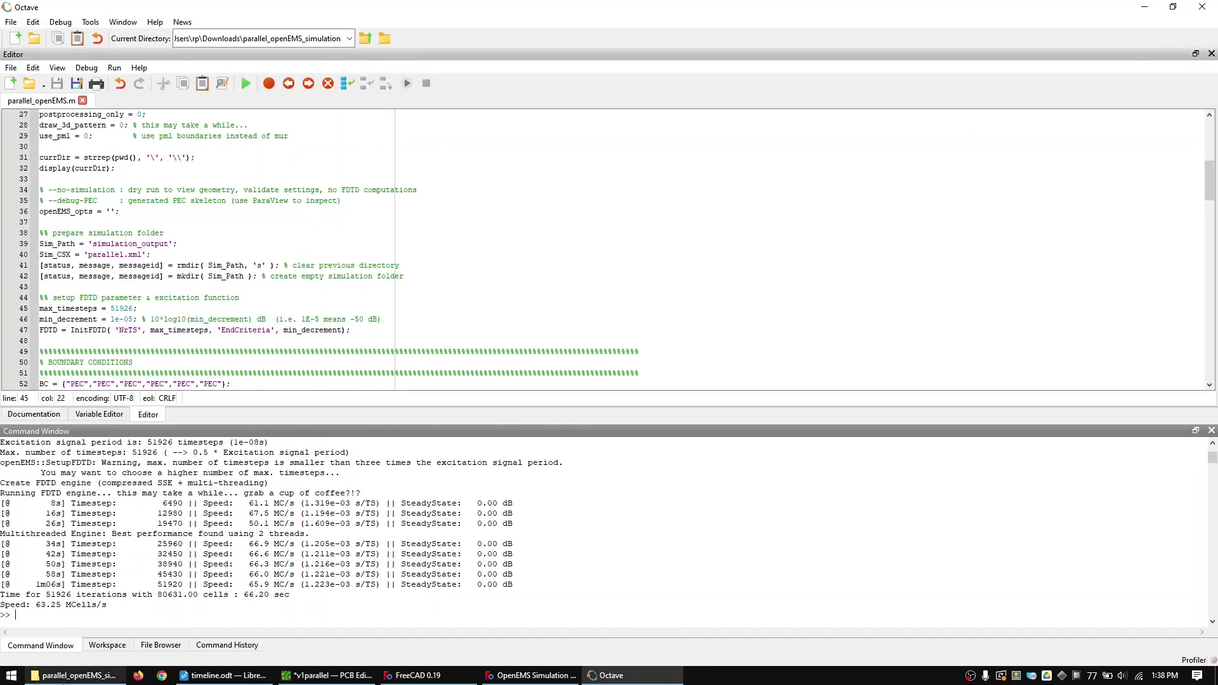
- Change save_plot_data from 0 to 1 in parallel_draw_S21.m and save and run it
{"action": "left_click", "coordinate": [63, 676]}
{"action": "double_click", "coordinate": [469, 147]}
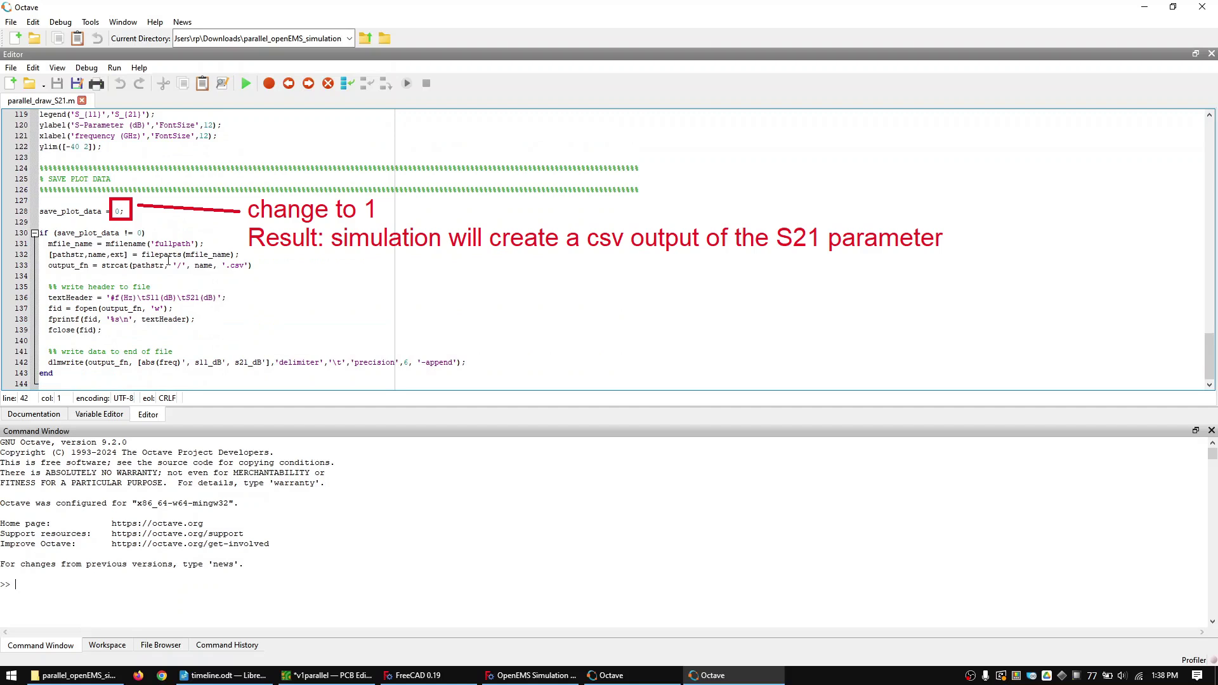
{"action": "left_click", "coordinate": [121, 211]}
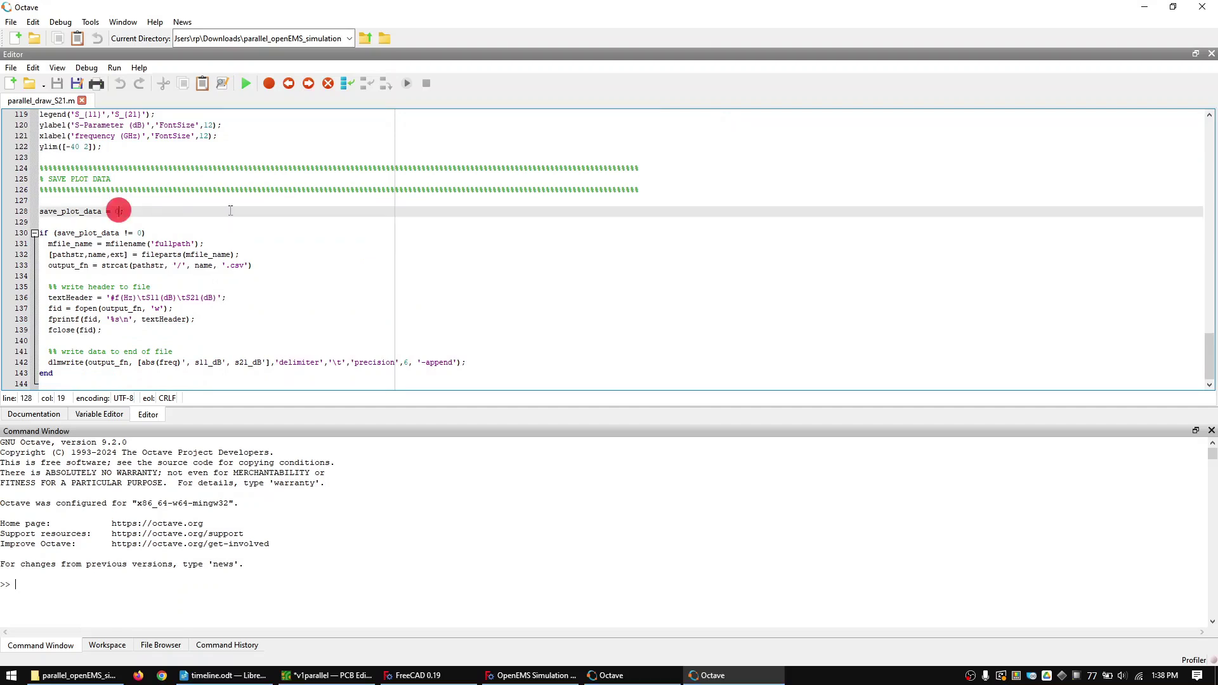
{"action": "key", "text": "BackSpace"}
{"action": "type", "text": "1"}
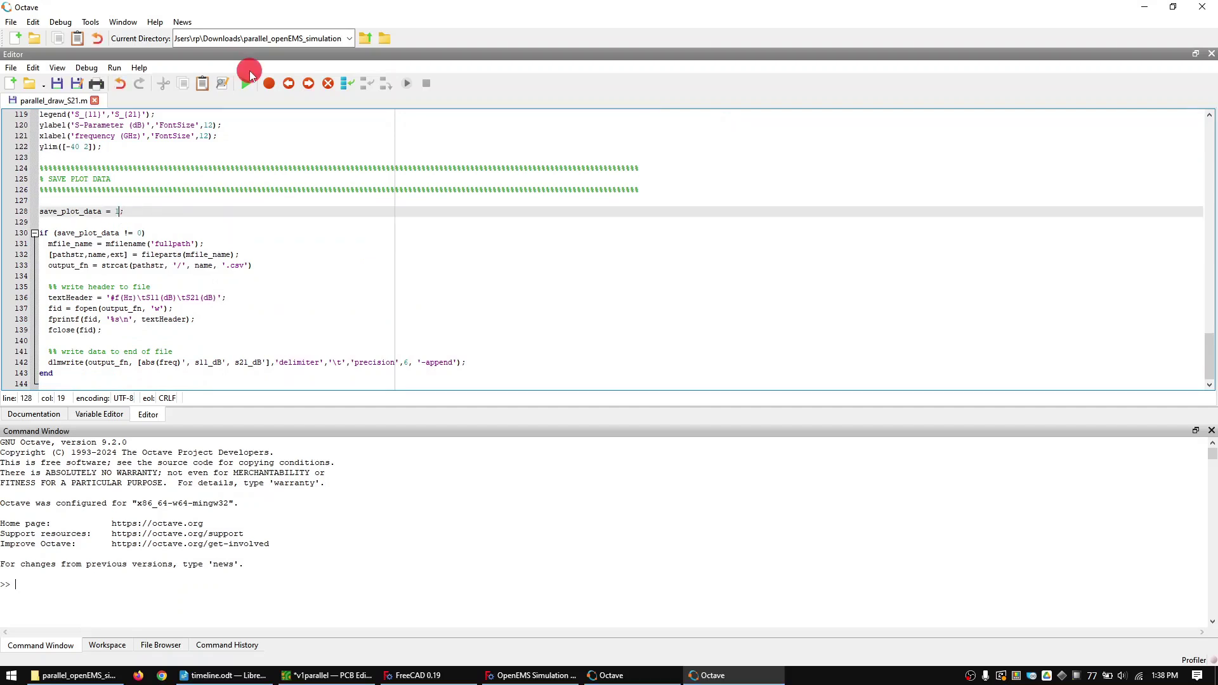
{"action": "left_click", "coordinate": [244, 85]}
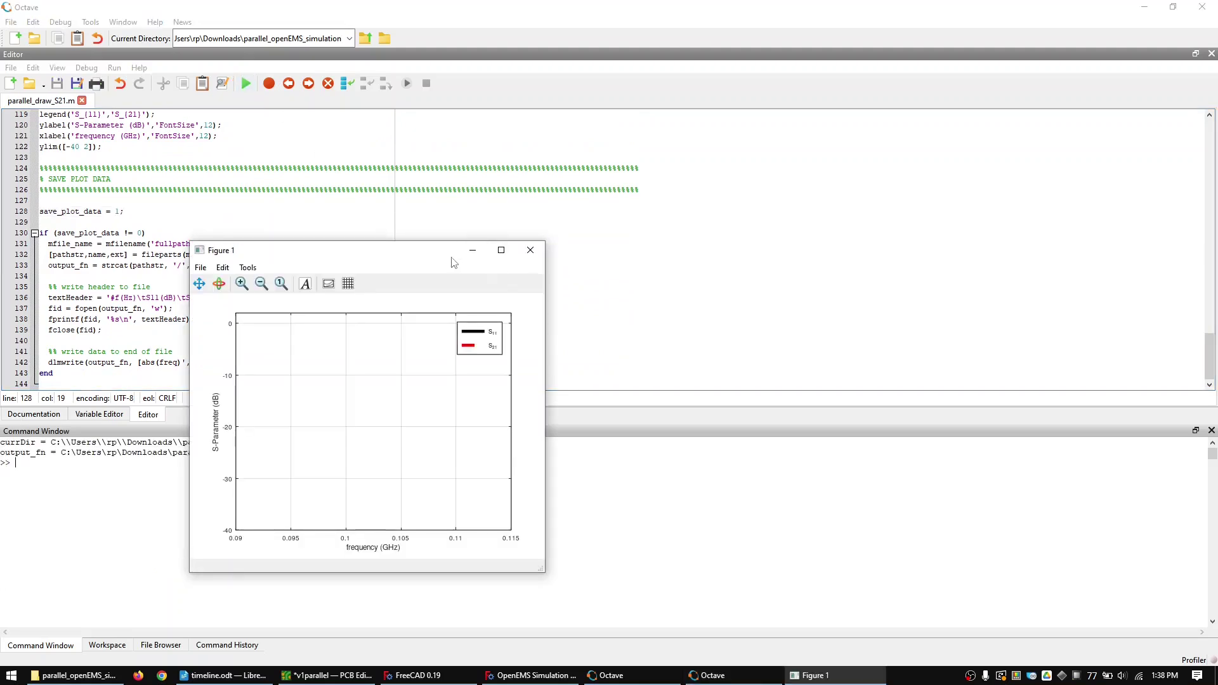
{"action": "left_click", "coordinate": [95, 675]}
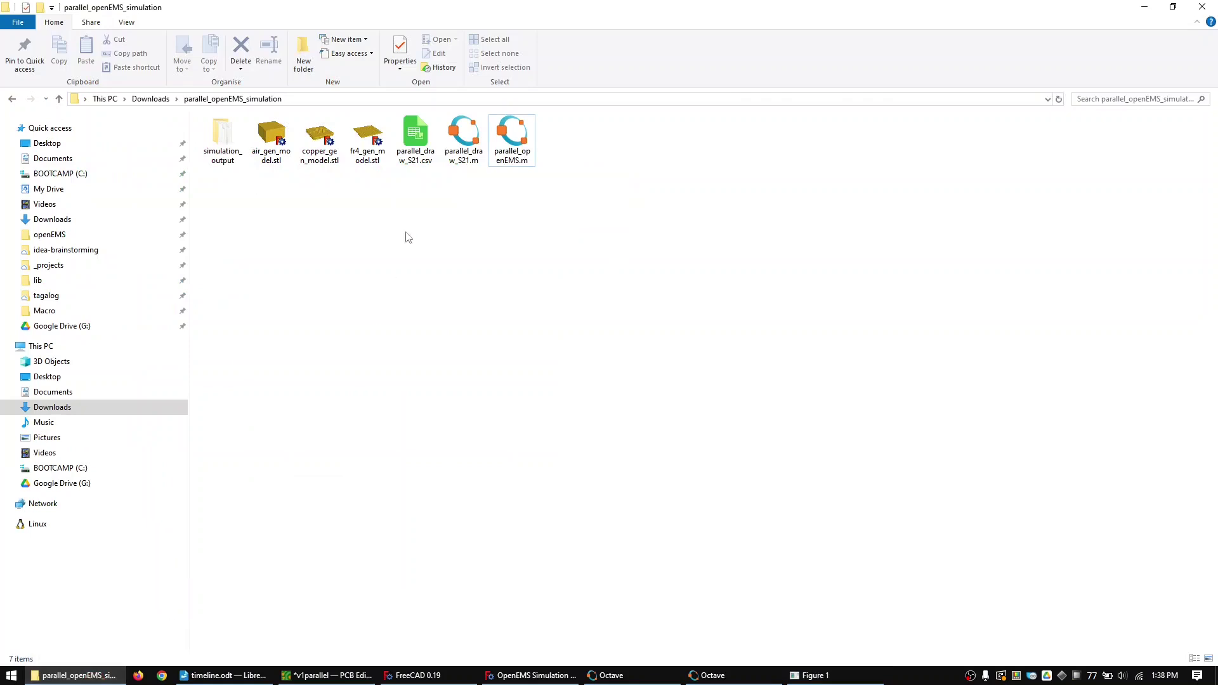
- Open parallel_draw_S21.csv in Calc with the default text import settings
{"action": "left_click", "coordinate": [418, 143]}
{"action": "double_click", "coordinate": [418, 143]}
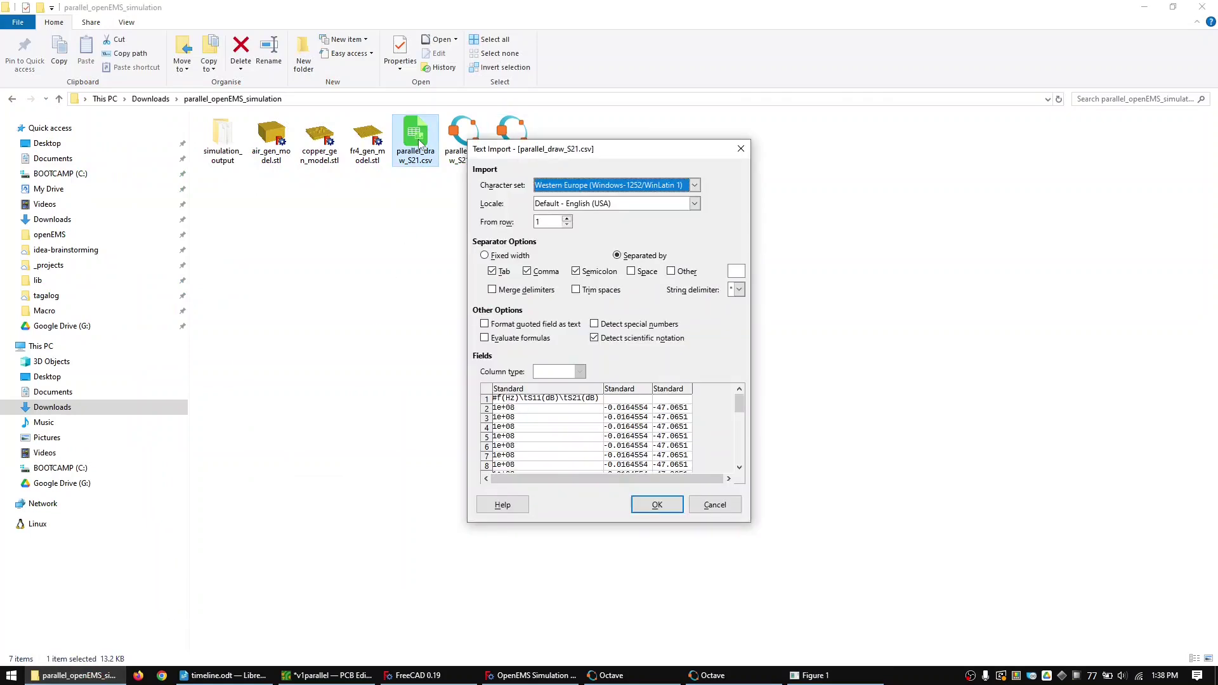
{"action": "left_click", "coordinate": [653, 505]}
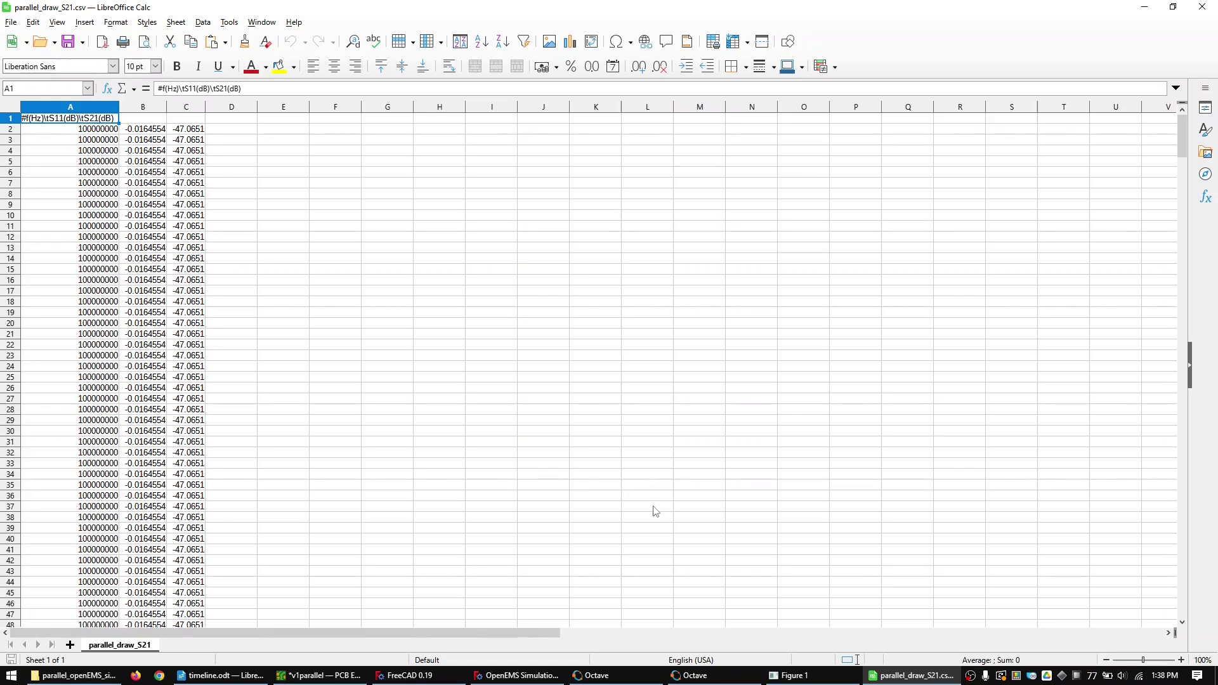
- Create a new spreadsheet named summary (2).ods in Downloads and open it
{"action": "key", "text": "alt+Tab"}
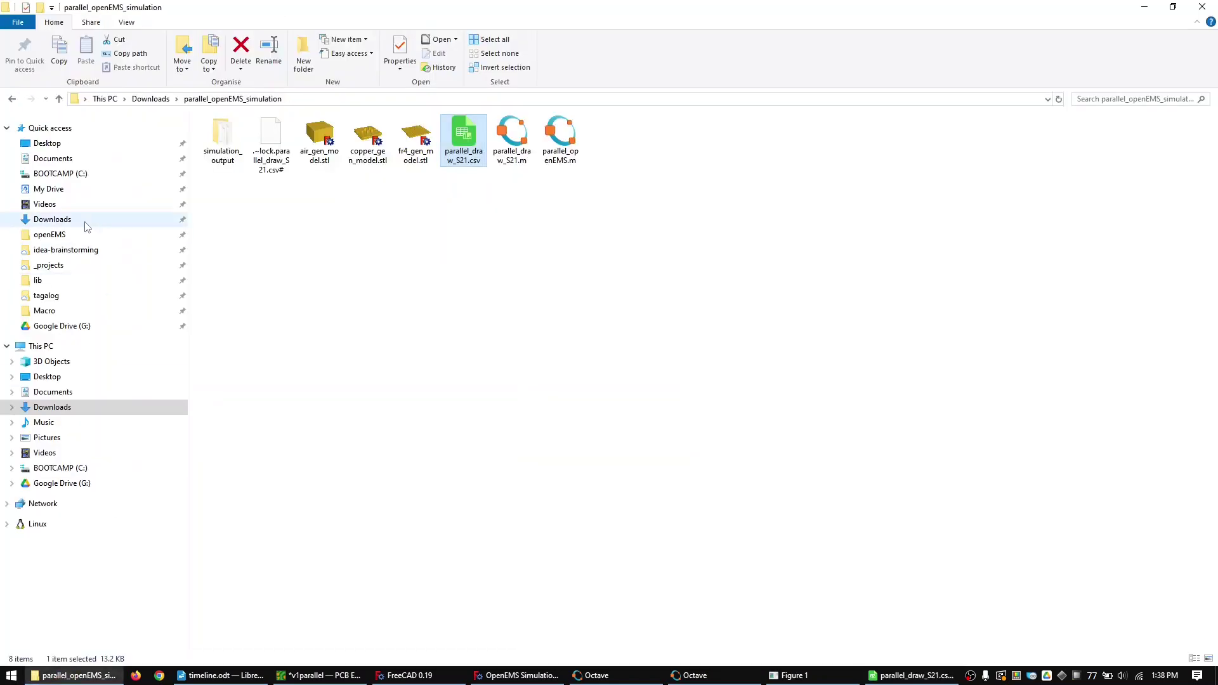
{"action": "left_click", "coordinate": [76, 220]}
{"action": "right_click", "coordinate": [444, 284]}
{"action": "mouse_move", "coordinate": [472, 449]}
{"action": "left_click", "coordinate": [656, 566]}
{"action": "type", "text": "summary (2)"}
{"action": "key", "text": "Return"}
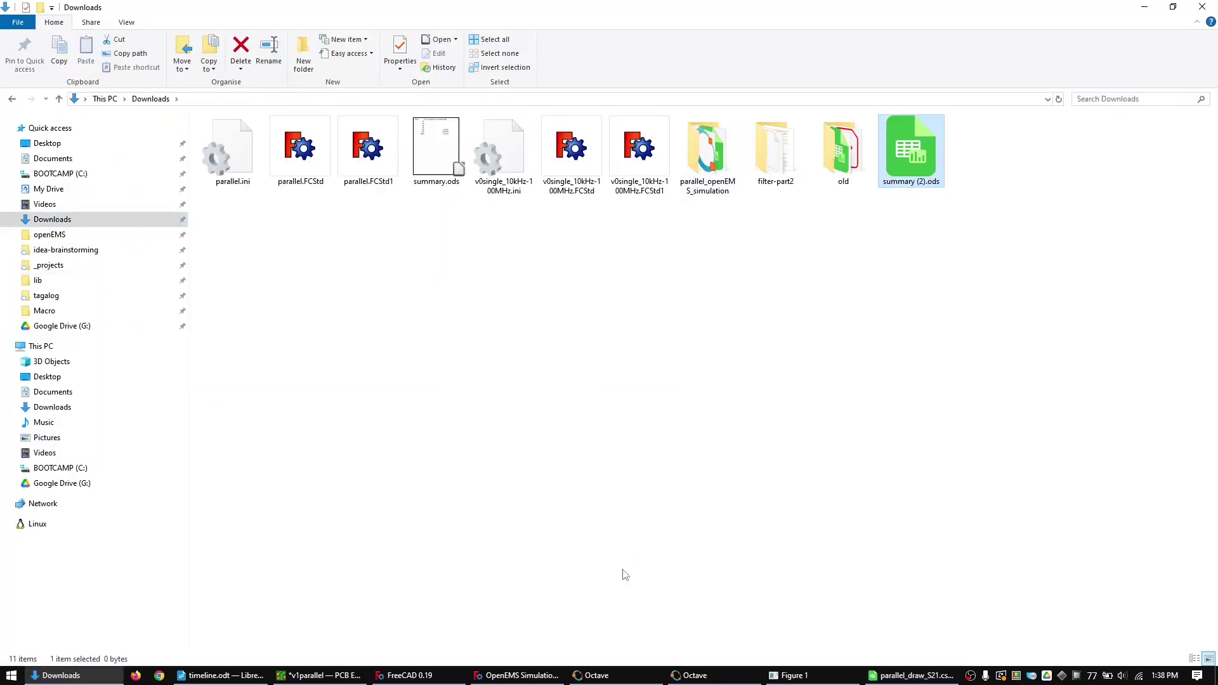
{"action": "key", "text": "Return"}
- Enter headers 'f [MHz]' and 'S21 parallel [dB]' and frequencies 1, 10, 20, 50, 100, 200, 500, 1000
{"action": "type", "text": "f [MHz]"}
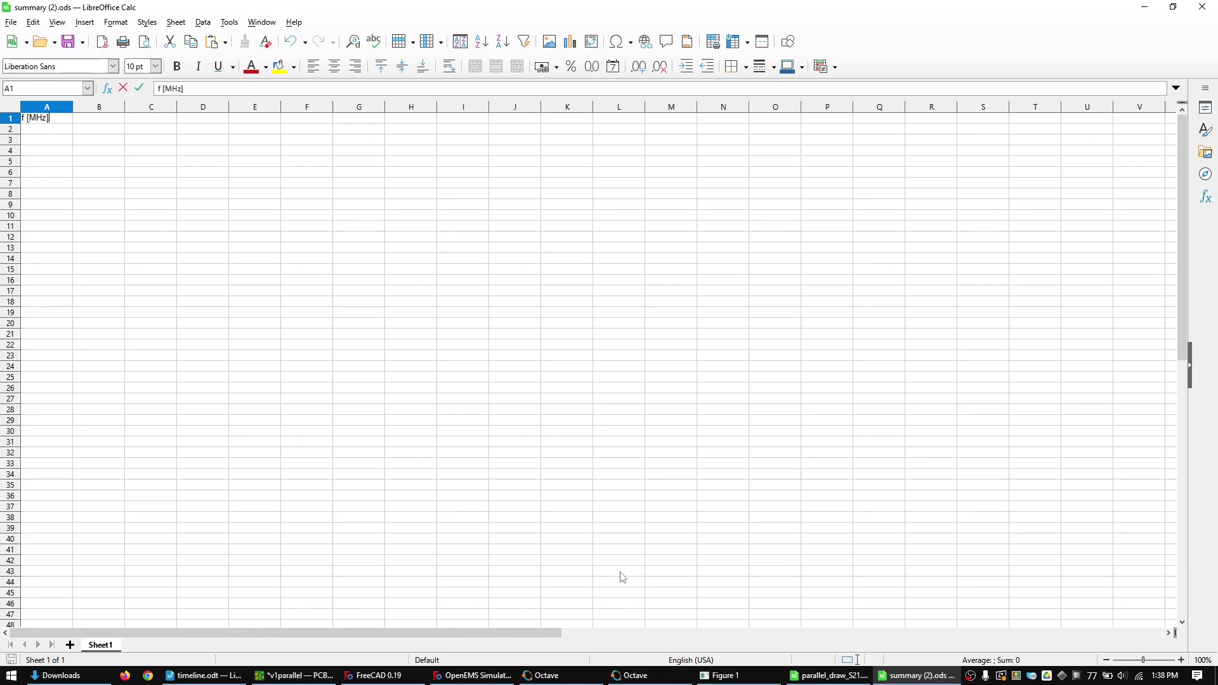
{"action": "key", "text": "Tab"}
{"action": "type", "text": "S21 parallel [dB]"}
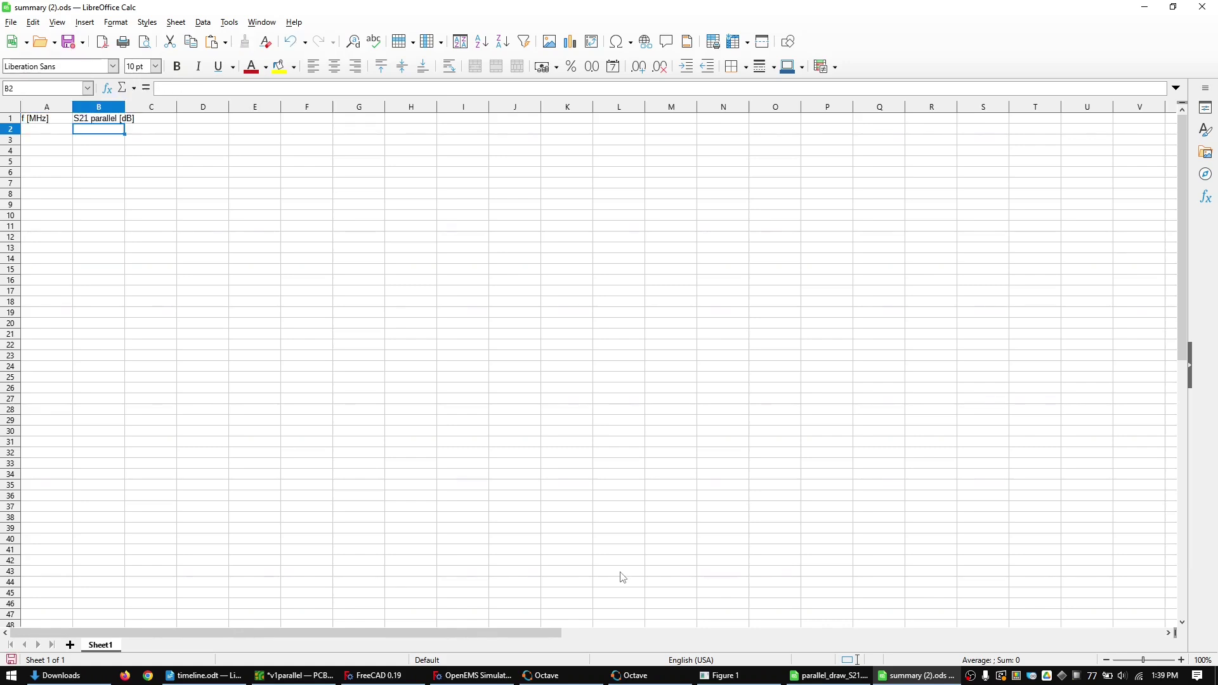
{"action": "key", "text": "Return"}
{"action": "type", "text": "1"}
{"action": "key", "text": "Return"}
{"action": "type", "text": "10"}
{"action": "key", "text": "Return"}
{"action": "type", "text": "20 50 100 200 500 1000"}
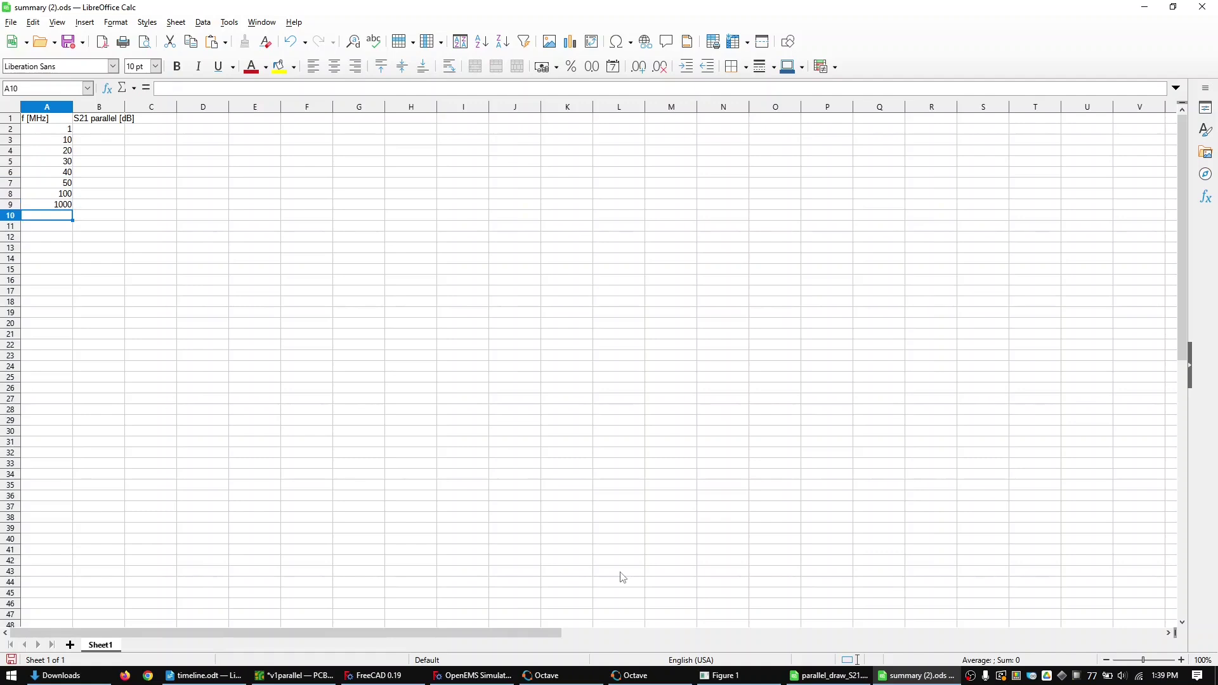
- Paste the S21 values from parallel_draw_S21.csv into column B, e.g. -47.0651 at 100 MHz
{"action": "left_click", "coordinate": [827, 675]}
{"action": "key", "text": "alt+Tab"}
{"action": "left_click", "coordinate": [101, 197]}
{"action": "type", "text": "-47.0651"}
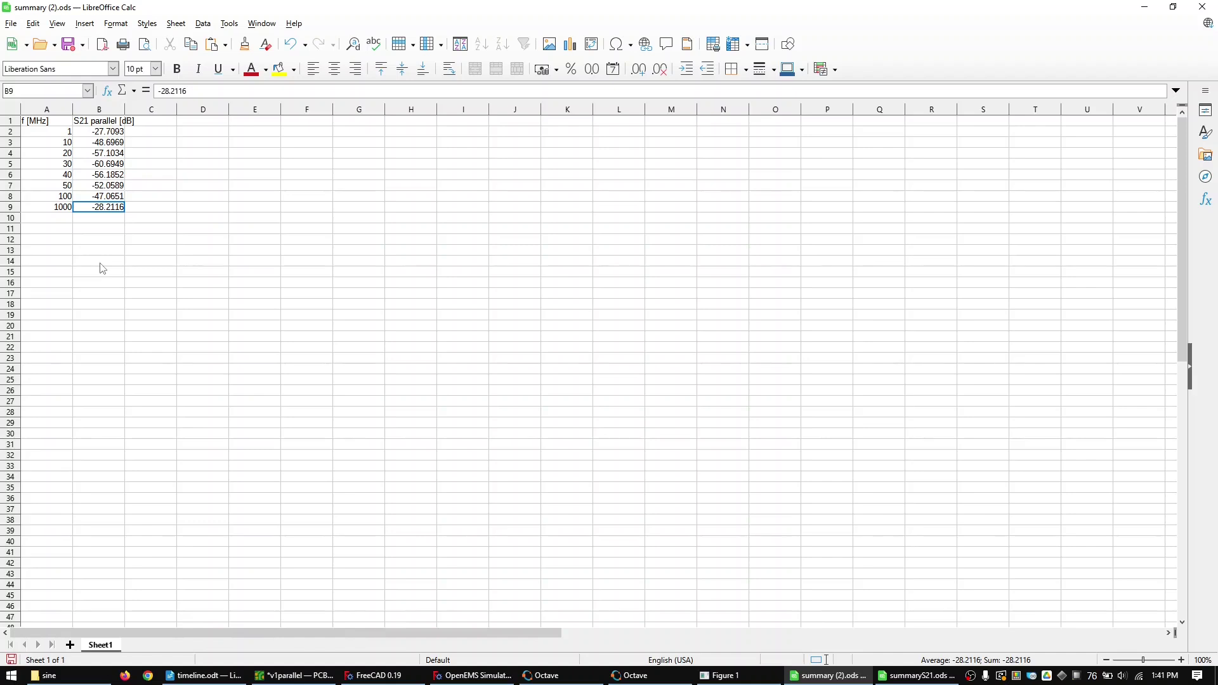
- Autofit columns A:B and chart the frequency and S21 data as a lines-only XY scatter
{"action": "left_click_drag", "start_coordinate": [106, 109], "coordinate": [51, 109]}
{"action": "double_click", "coordinate": [73, 109]}
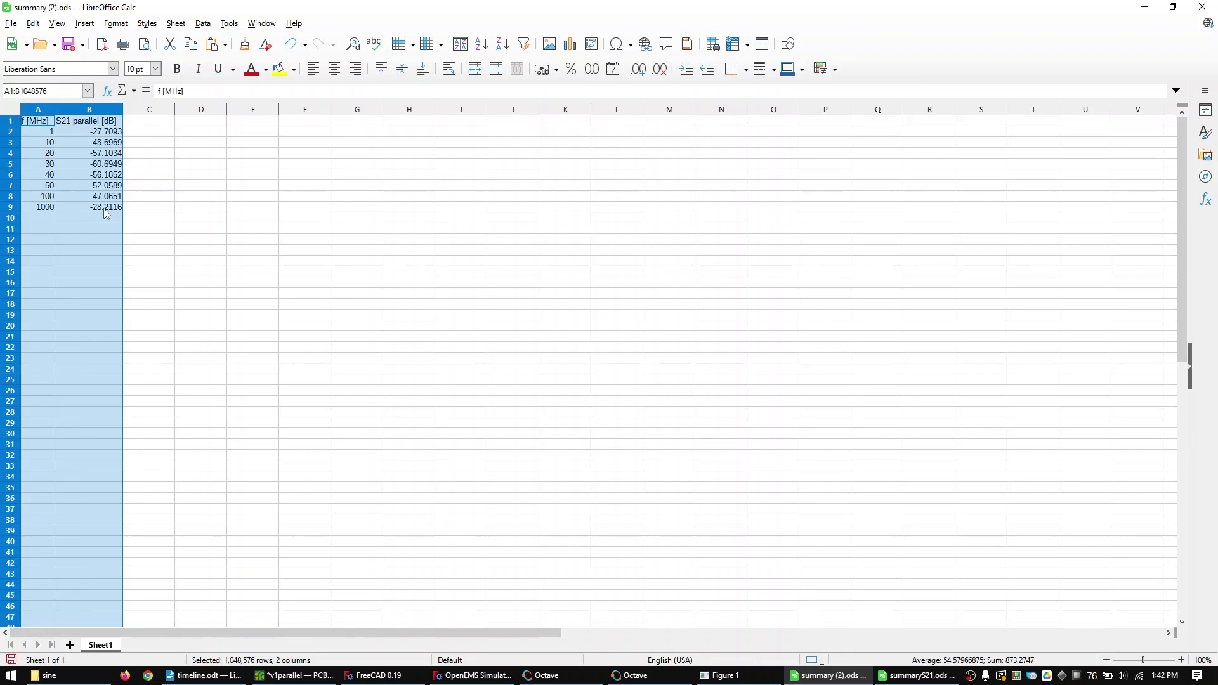
{"action": "left_click", "coordinate": [570, 43]}
{"action": "key", "text": "Down"}
{"action": "key", "text": "Down"}
{"action": "key", "text": "Down"}
{"action": "key", "text": "Down"}
{"action": "key", "text": "Down"}
{"action": "key", "text": "Return"}
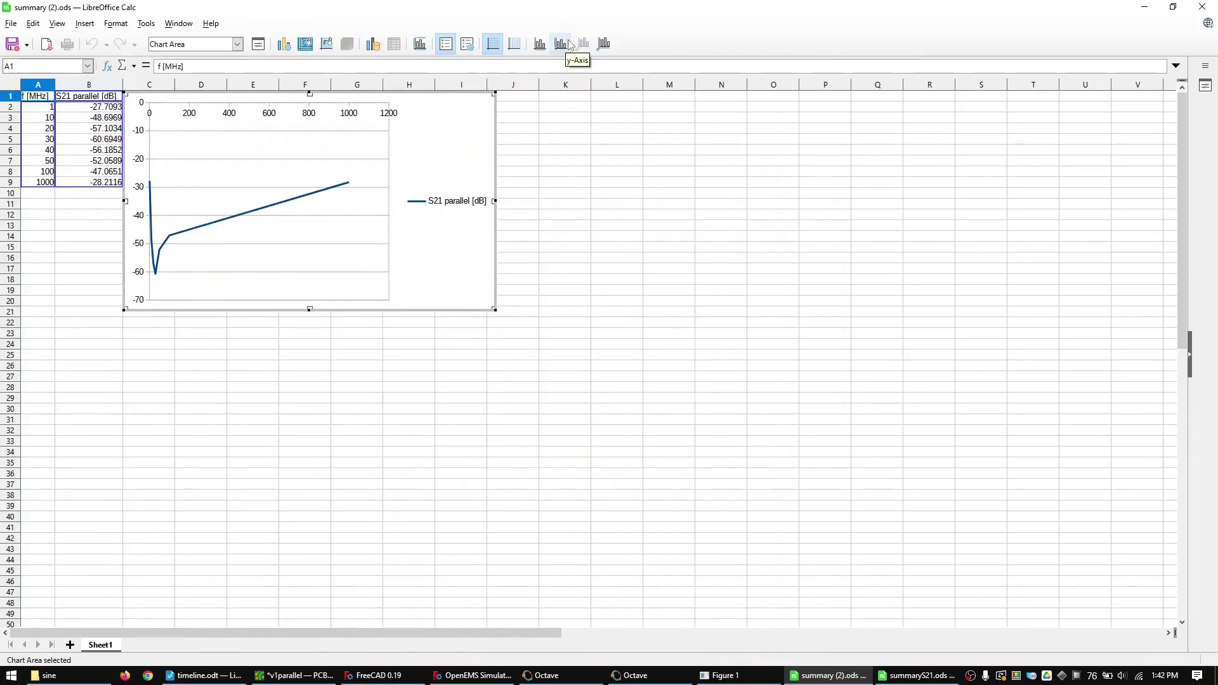
- Set the chart's frequency axis to a minimum of 1 and a maximum of 1000
{"action": "double_click", "coordinate": [274, 118]}
{"action": "key", "text": "Tab"}
{"action": "key", "text": "Tab"}
{"action": "key", "text": "Tab"}
{"action": "key", "text": "Tab"}
{"action": "key", "text": "Tab"}
{"action": "key", "text": "Tab"}
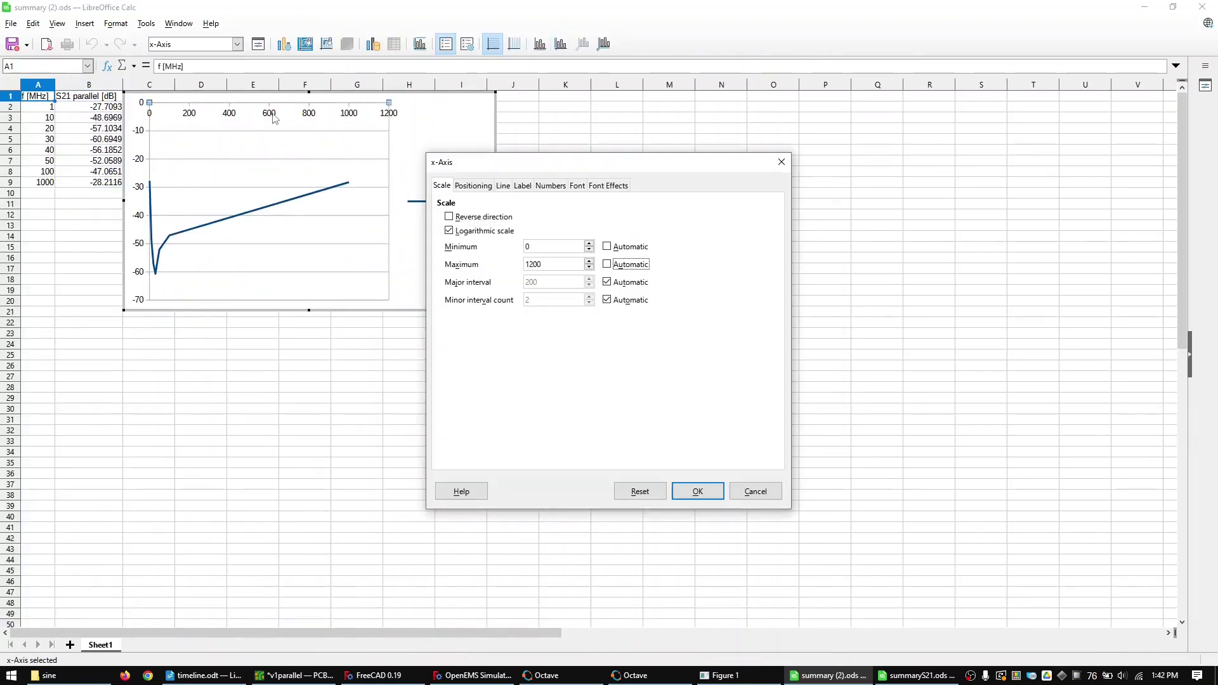
{"action": "key", "text": "shift+Tab"}
{"action": "key", "text": "shift+Tab"}
{"action": "key", "text": "shift+Tab"}
{"action": "type", "text": "1"}
{"action": "key", "text": "Tab"}
{"action": "key", "text": "Tab"}
{"action": "type", "text": "1000"}
{"action": "key", "text": "Return"}
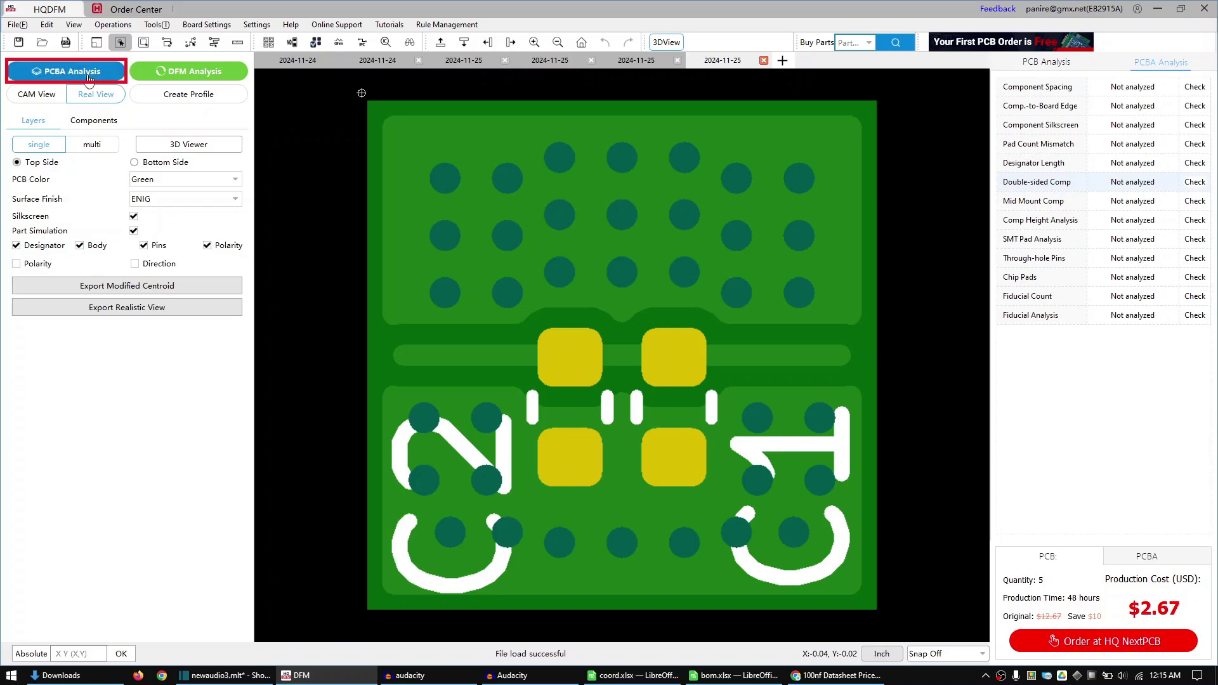
- Run Perform DFA under PCBA Analysis on the C1/C2 capacitor board
{"action": "left_click", "coordinate": [89, 80]}
{"action": "left_click", "coordinate": [615, 97]}
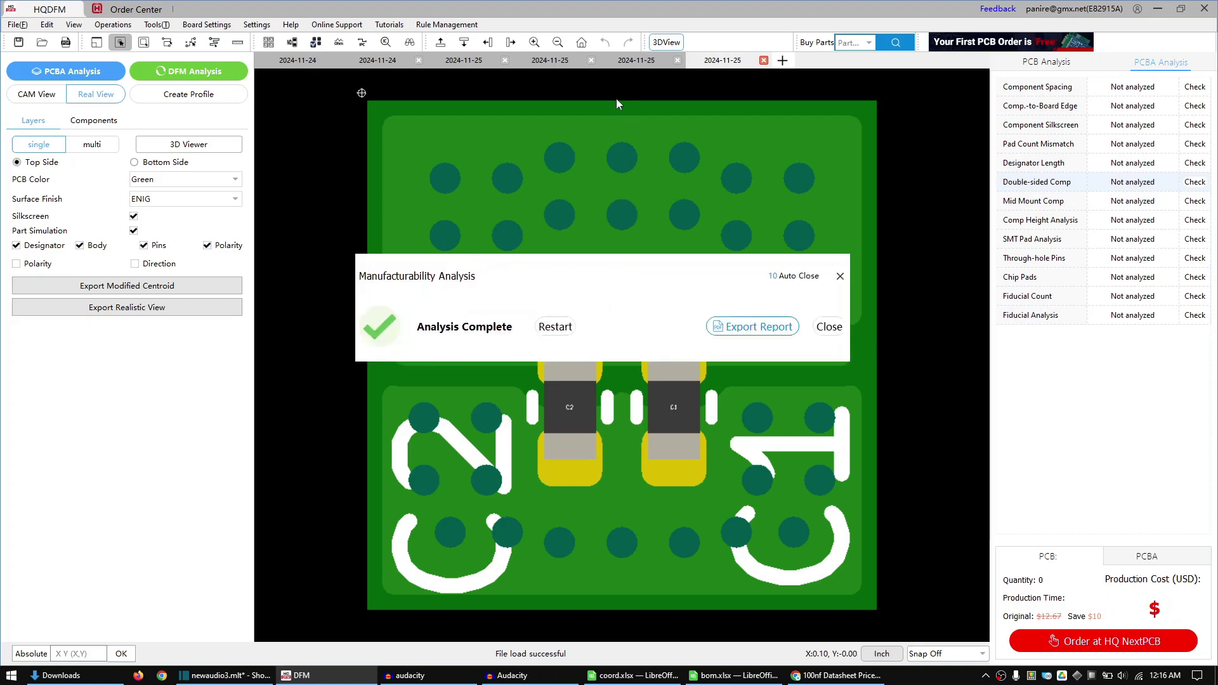